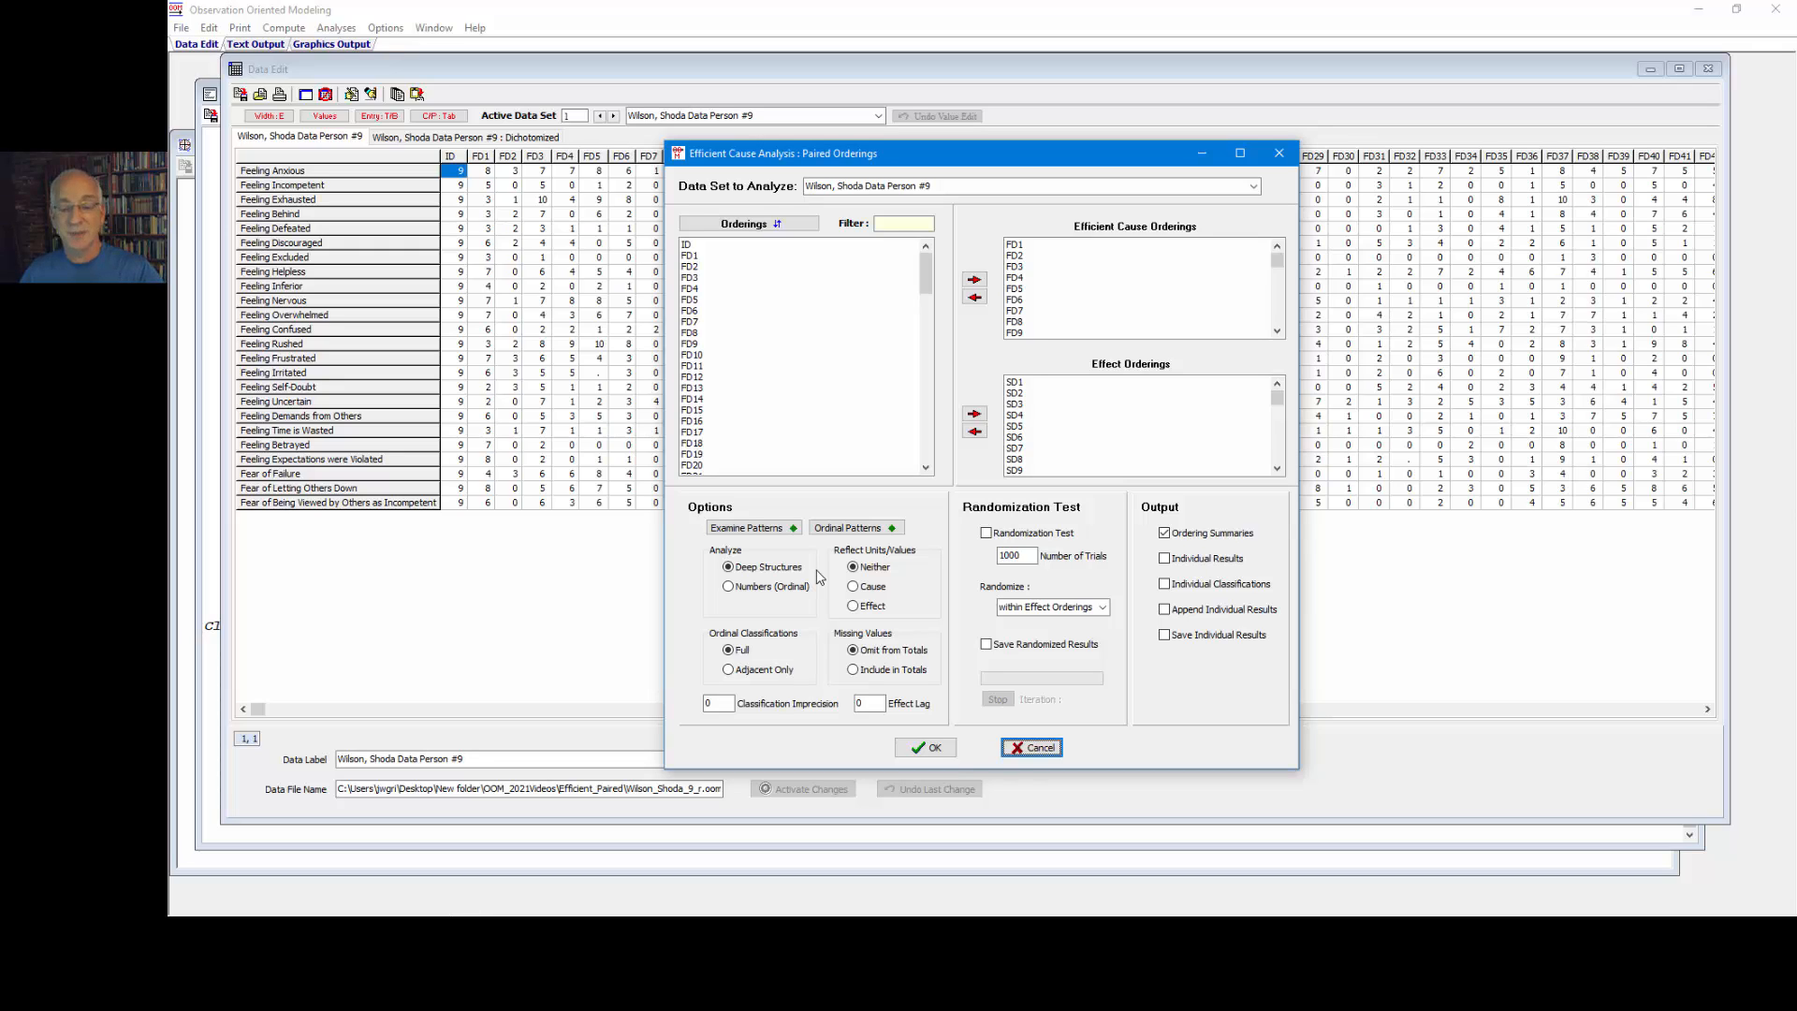
Step: Open the efficient cause pattern graph, set its font size to 13, and show the Feeling Anxious observation
left_click(779, 529)
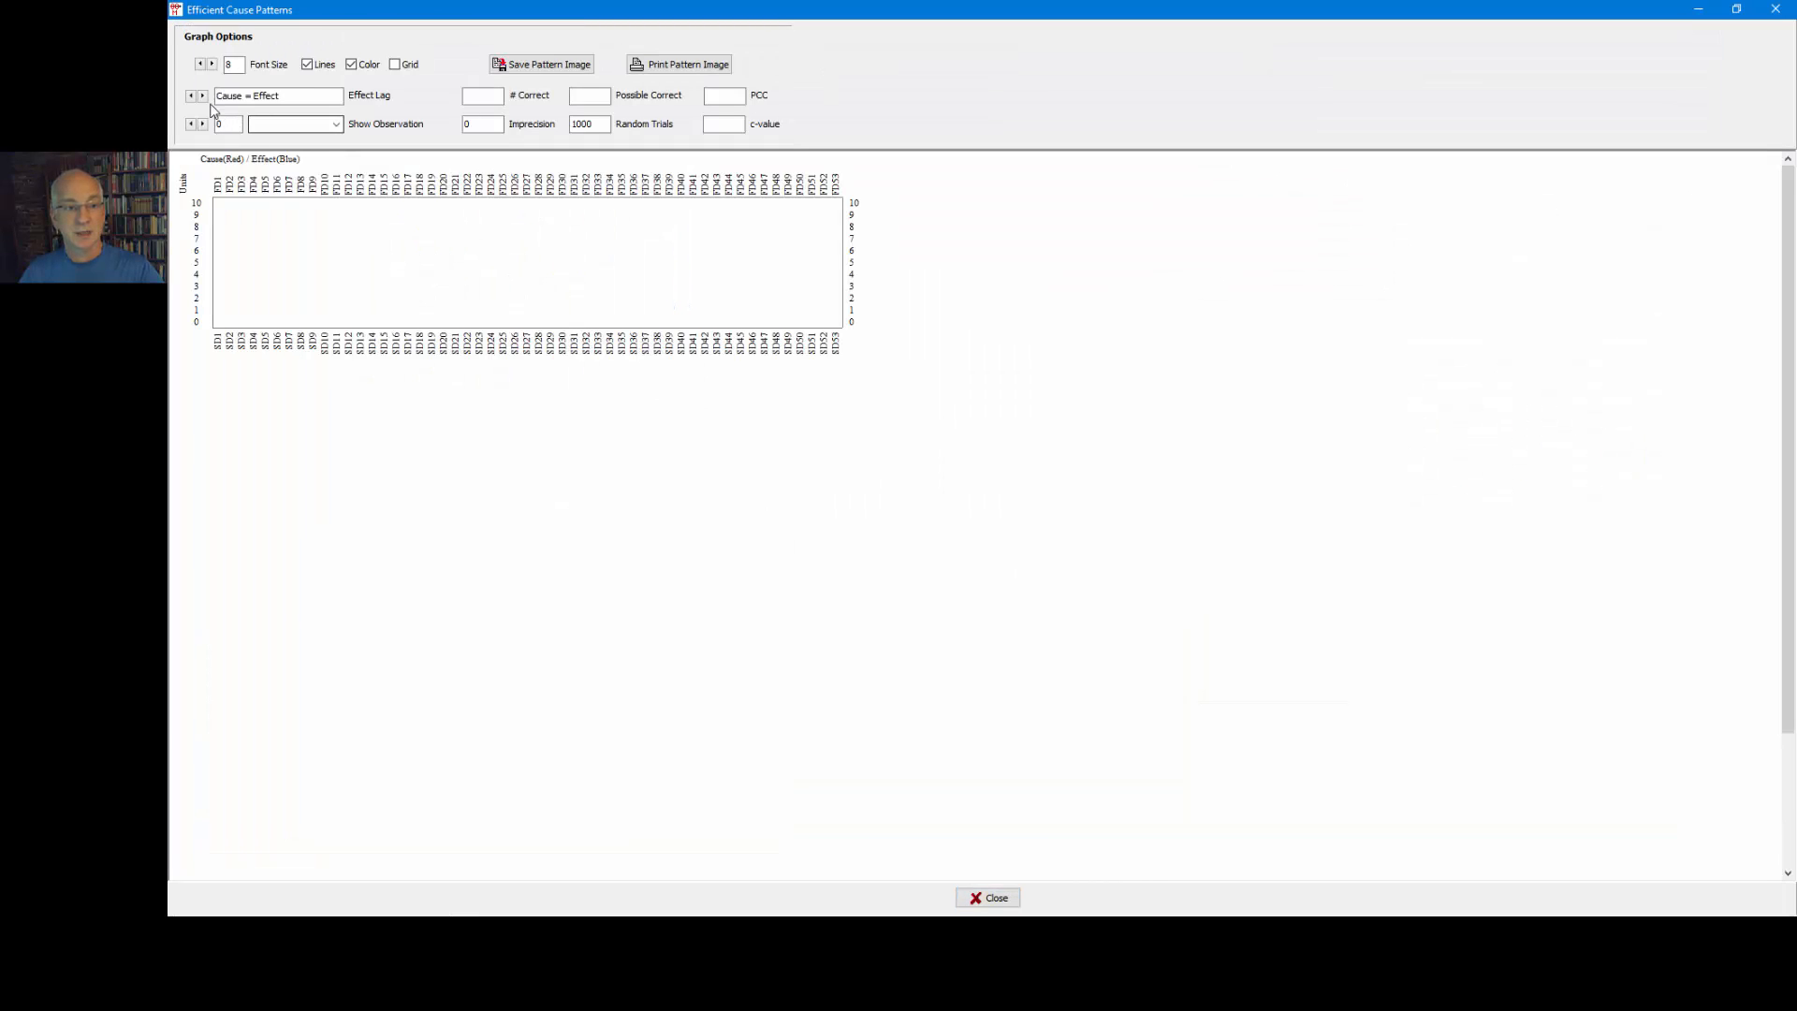
left_click(212, 63)
left_click(213, 64)
left_click(212, 63)
left_click(213, 64)
left_click(212, 64)
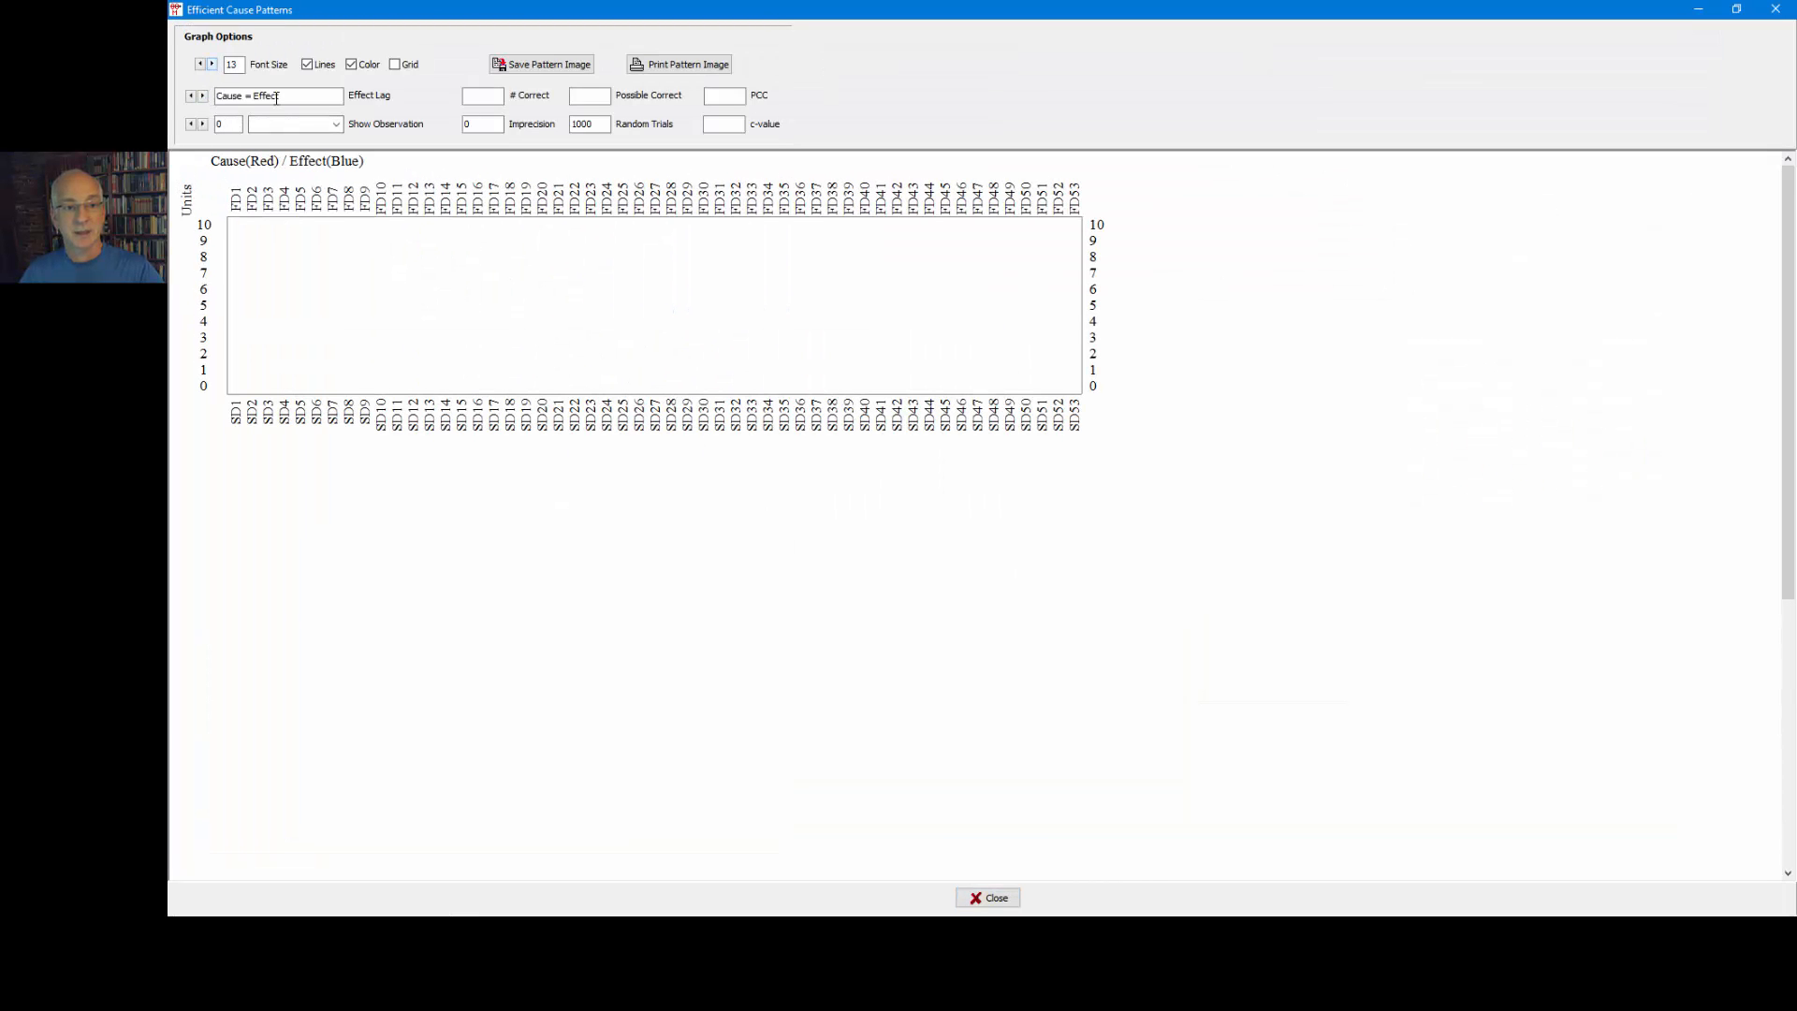
left_click(335, 124)
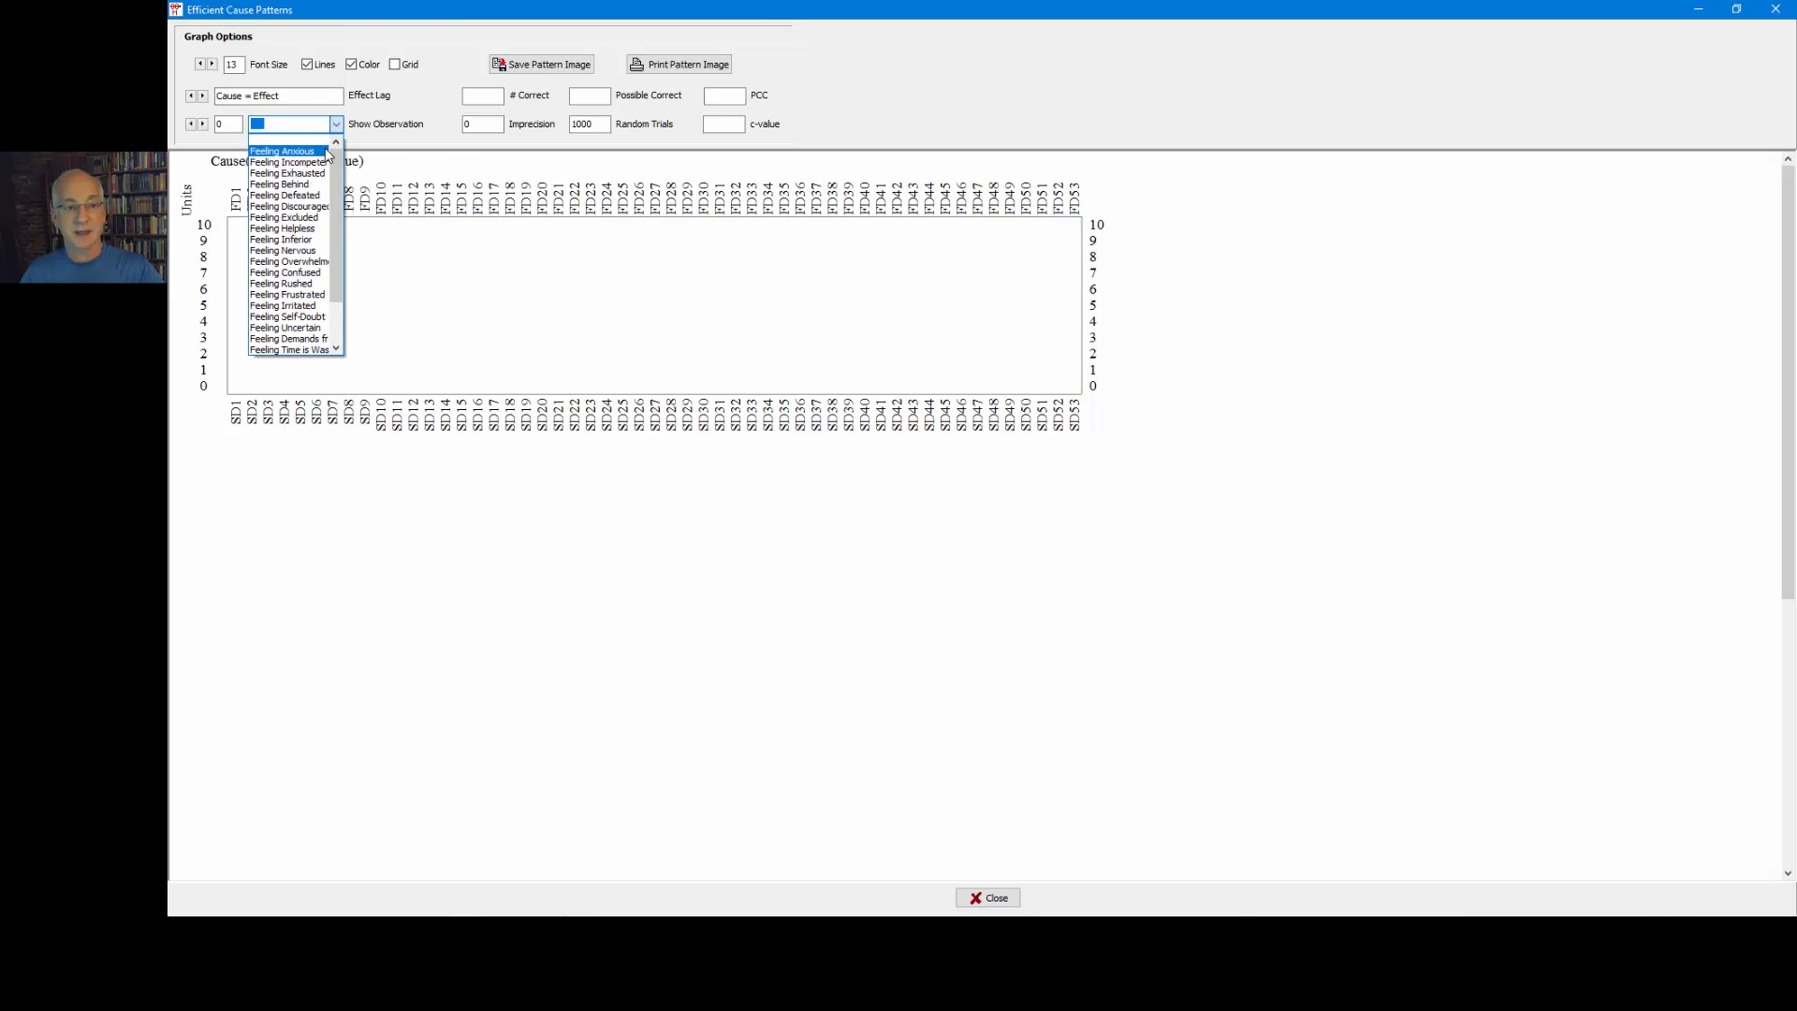
left_click(282, 151)
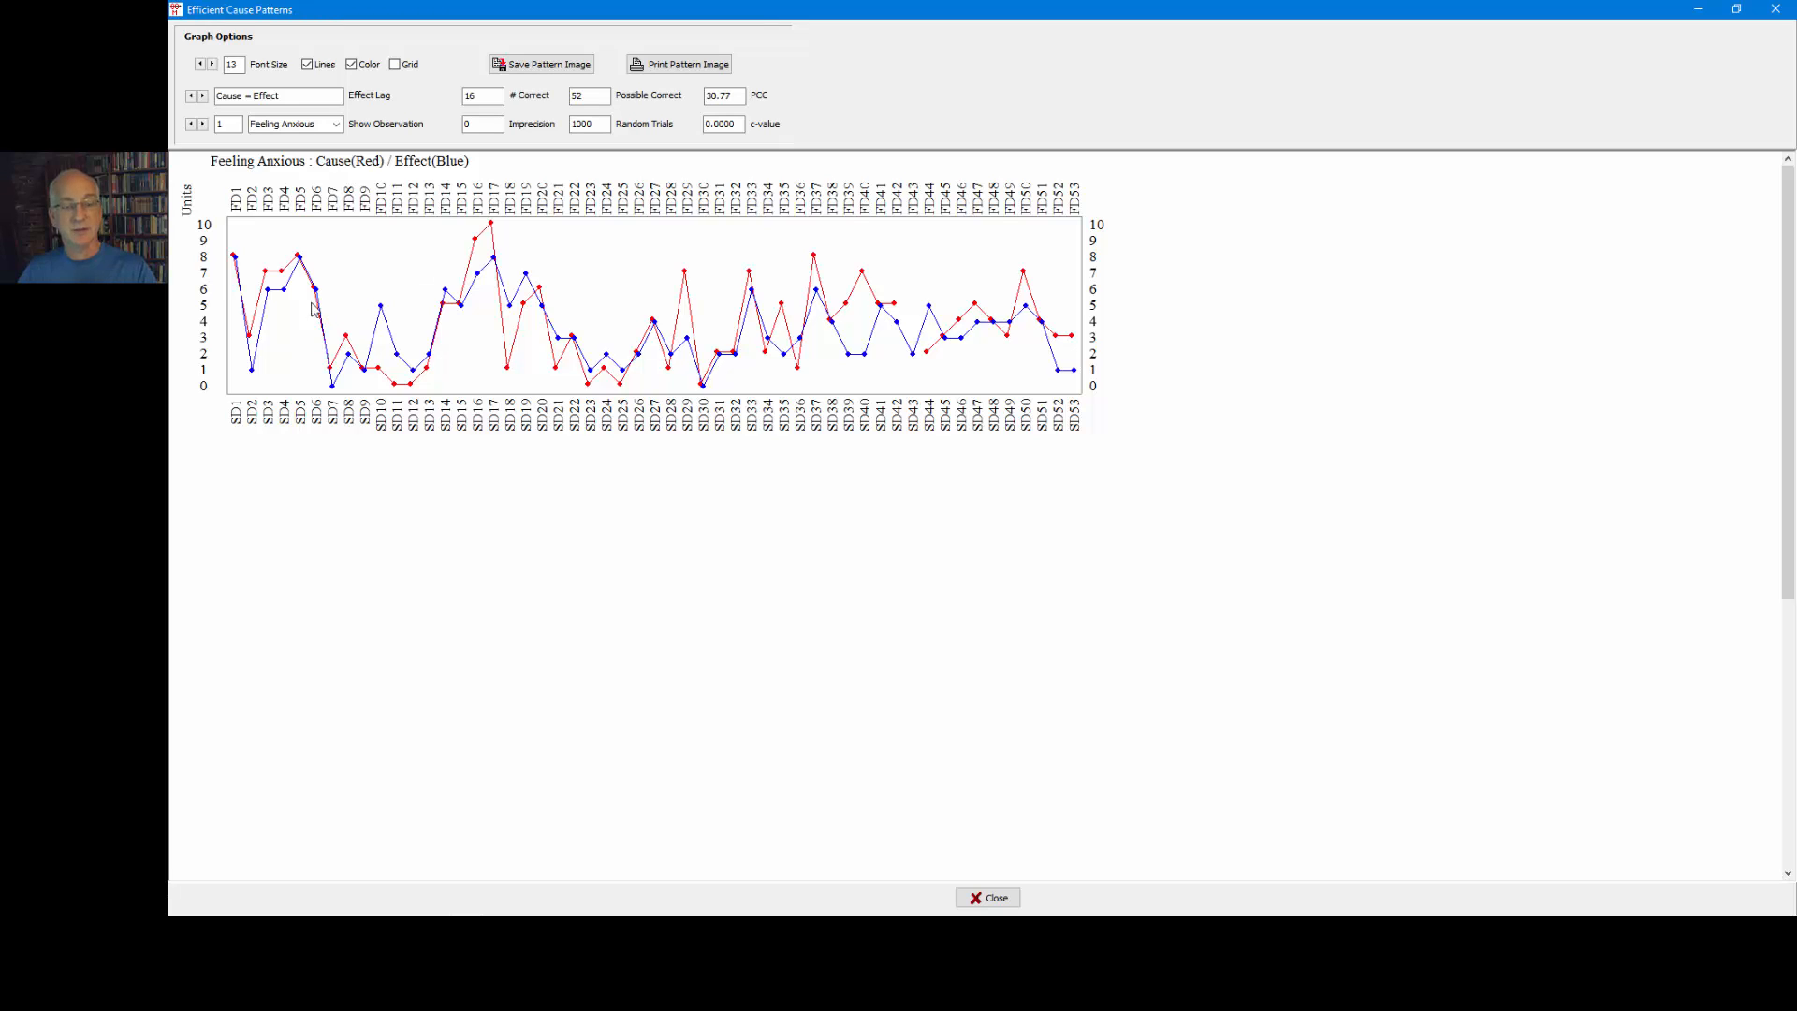
Step: Compare the Feeling Anxious pattern with and without connecting lines, check the correct count and PCC, and close the graph
left_click(307, 65)
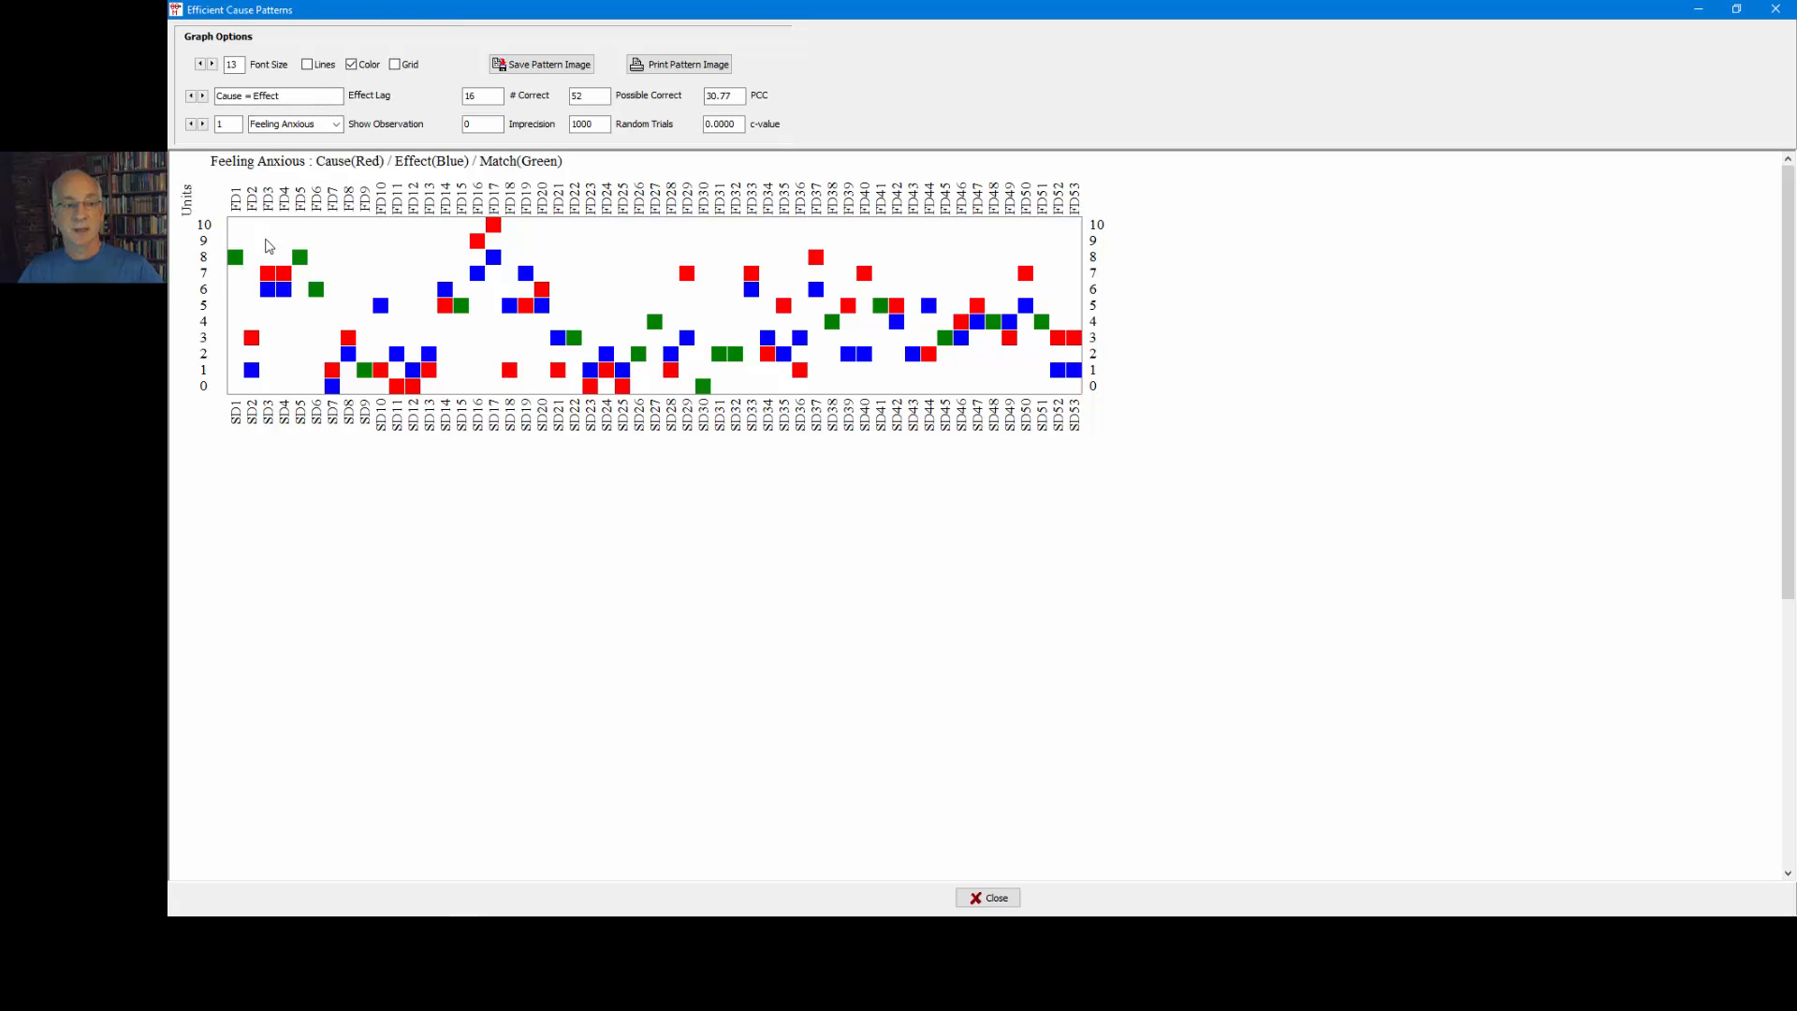
left_click(307, 64)
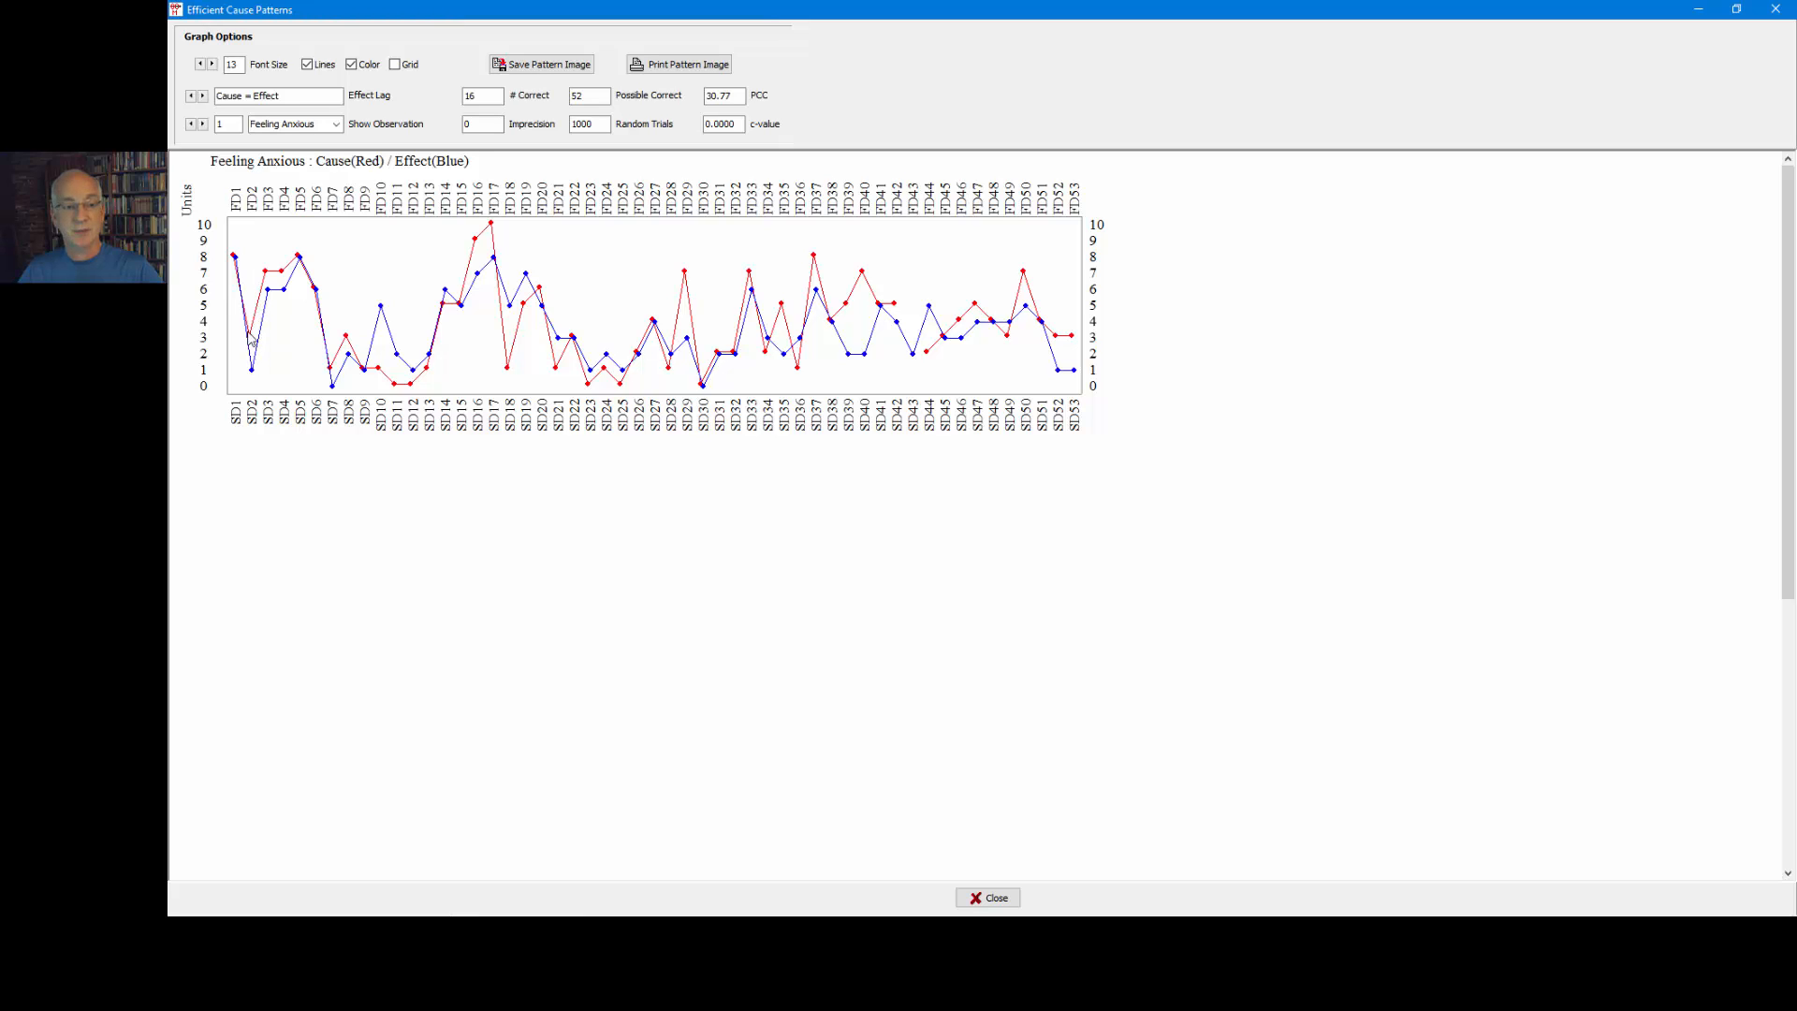
left_click(315, 67)
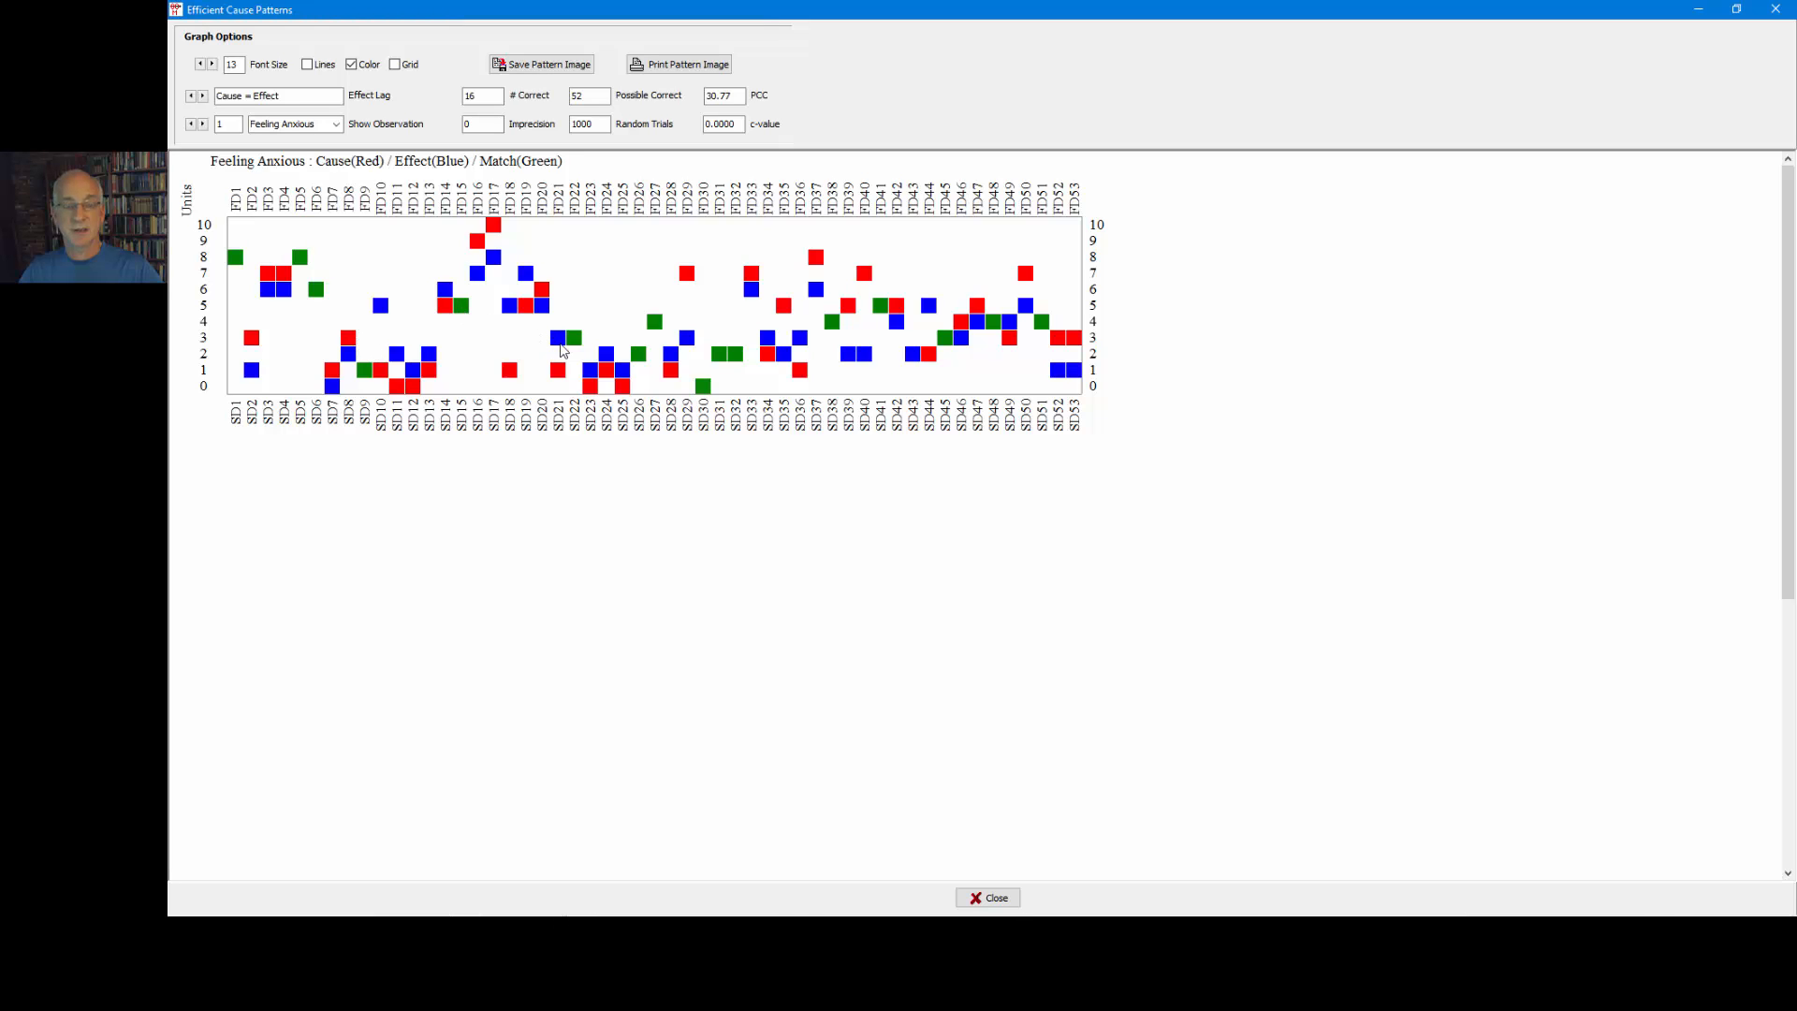
double_click(476, 98)
double_click(735, 97)
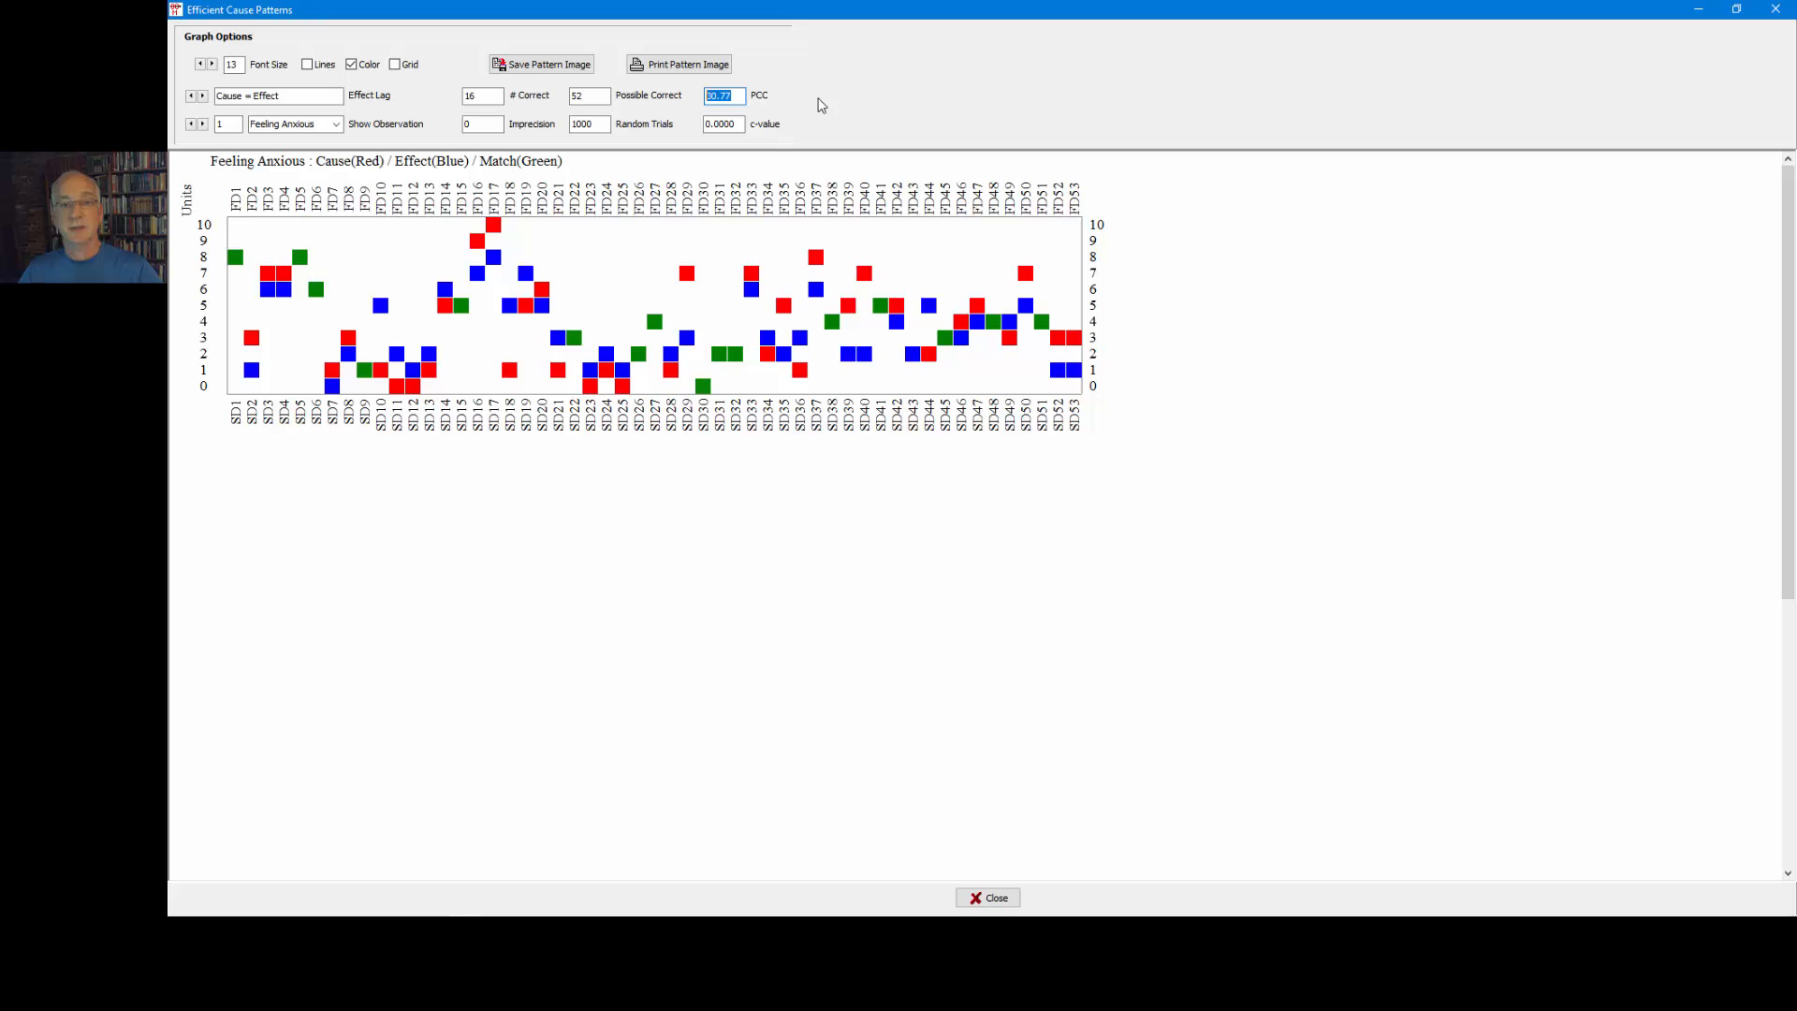
left_click(987, 898)
Step: Analyze Numbers (Ordinal) with Adjacent Only classifications and graph the Feeling Anxious pattern at font size 12
left_click(766, 588)
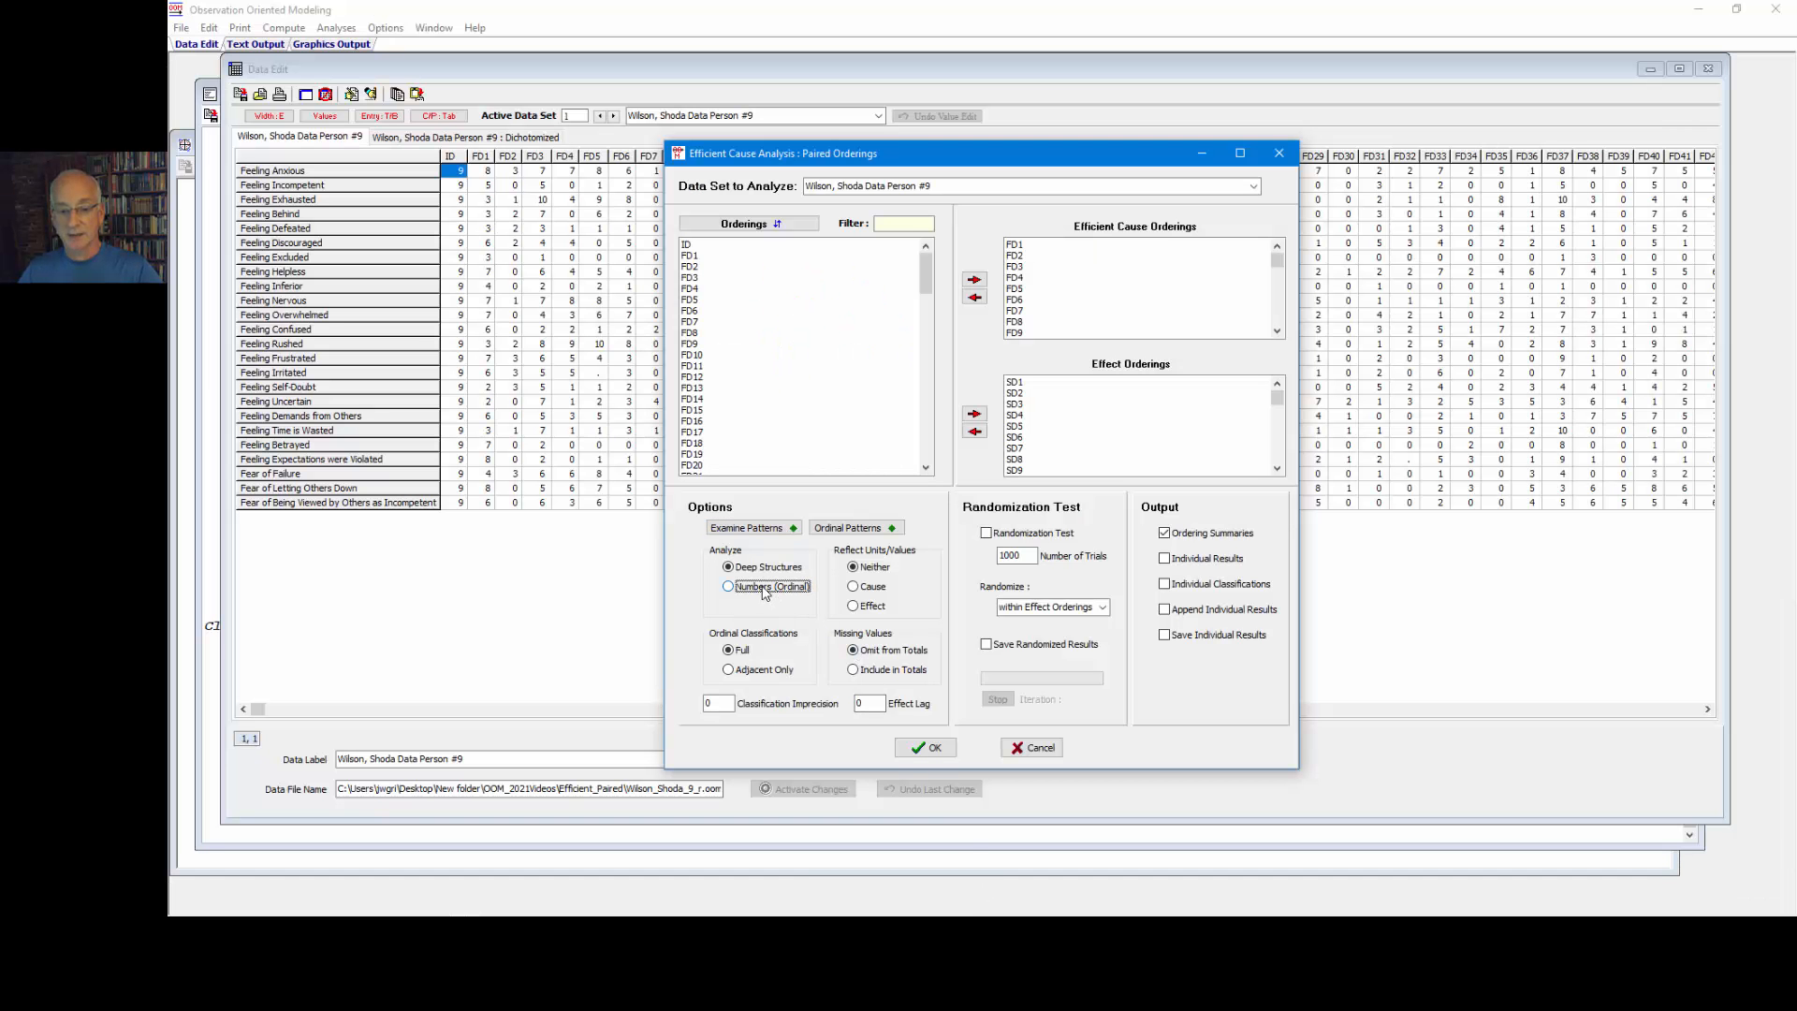
left_click(740, 672)
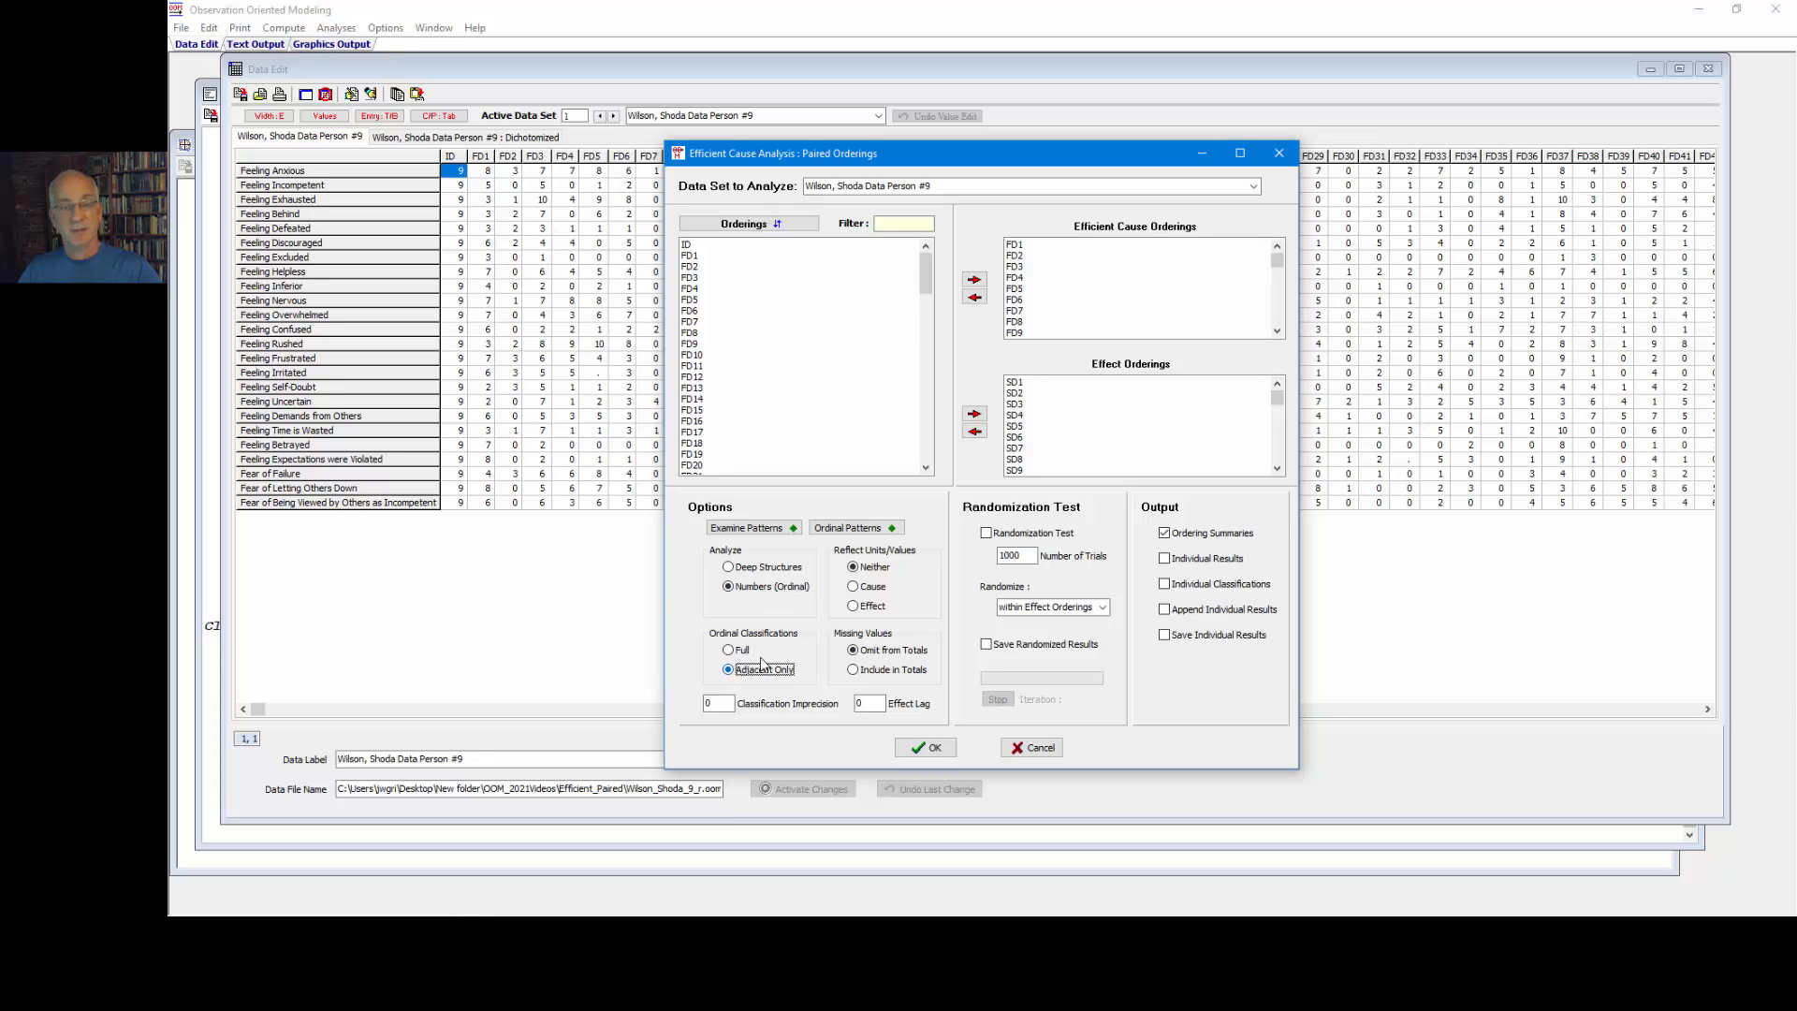
left_click(773, 531)
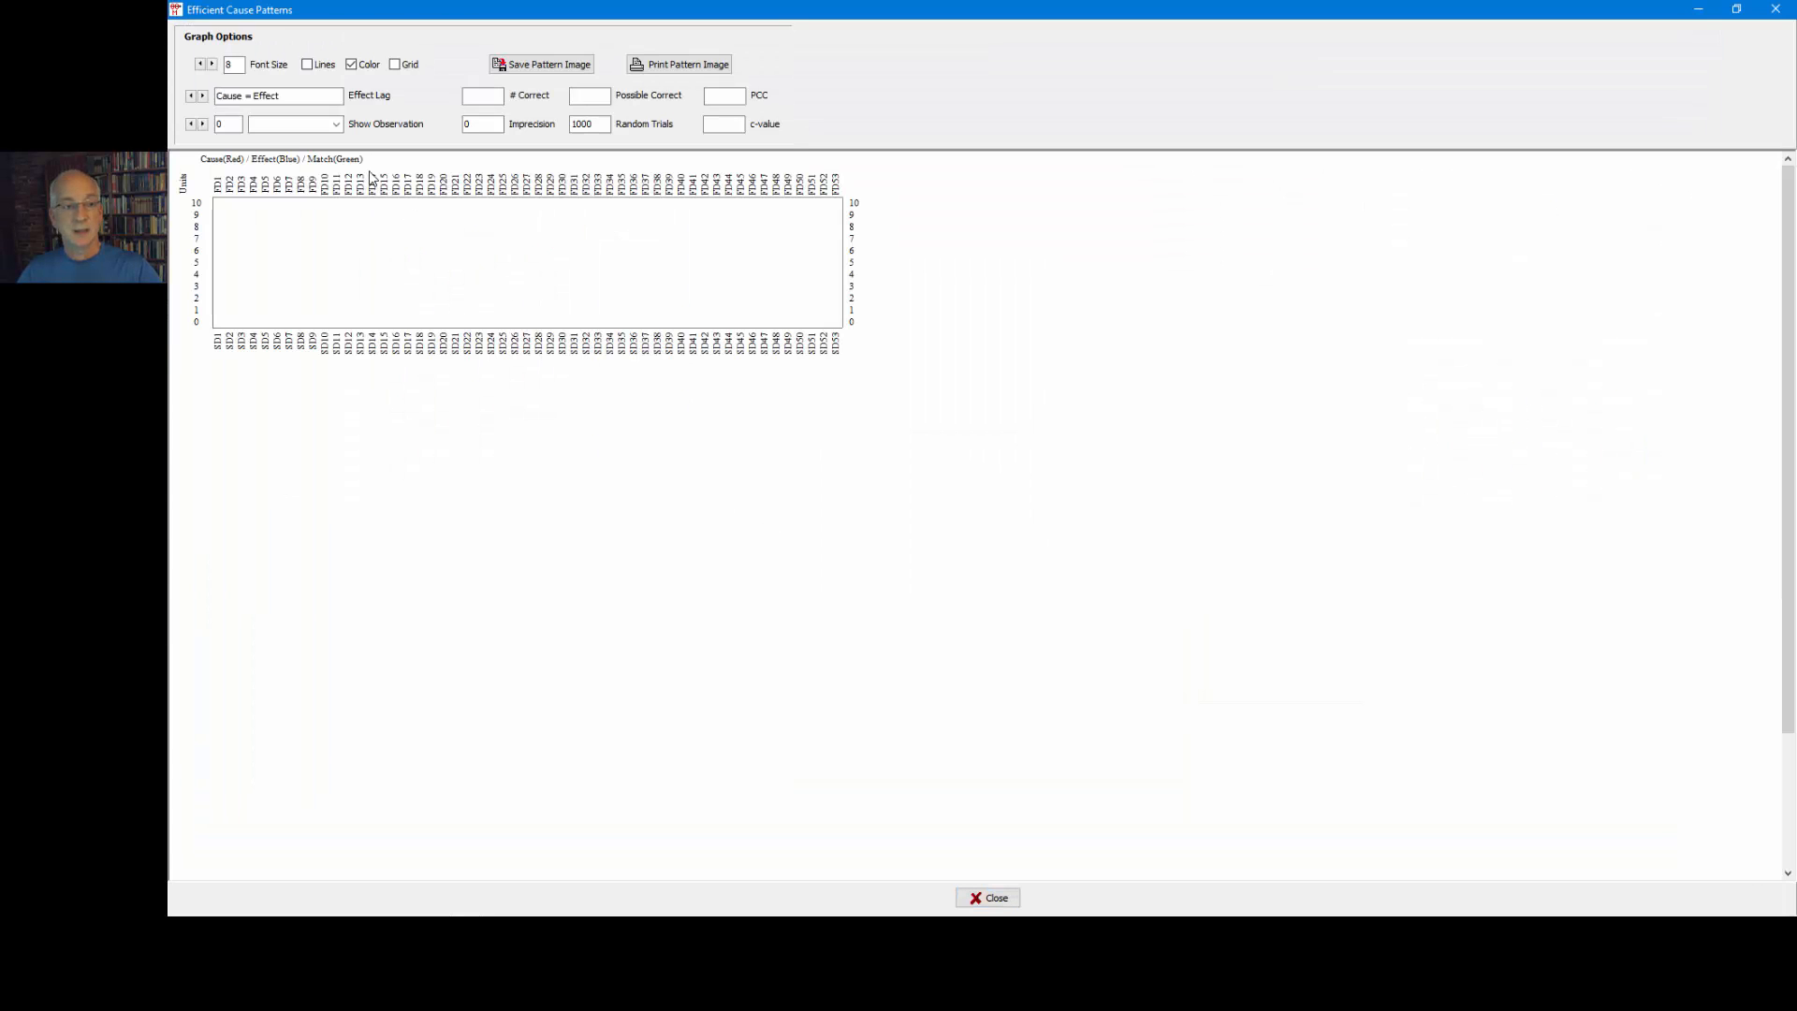
left_click(202, 123)
left_click(213, 64)
left_click(213, 65)
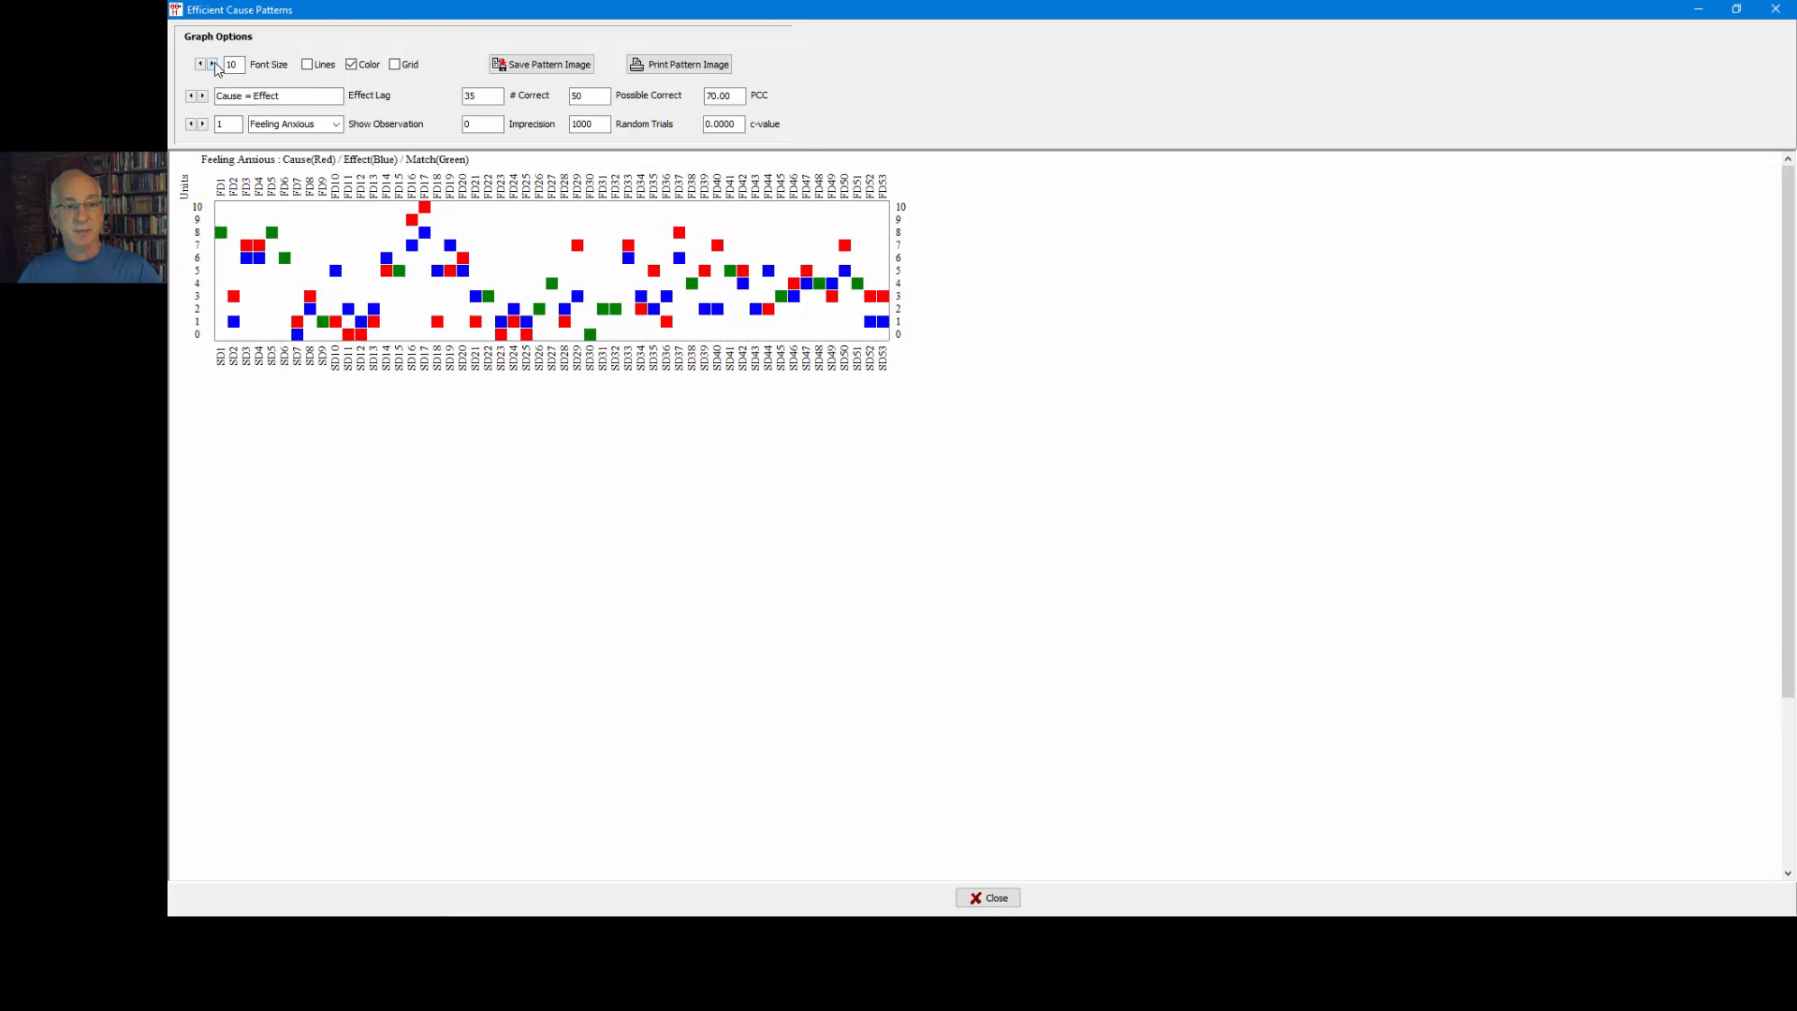
left_click(212, 65)
left_click(212, 64)
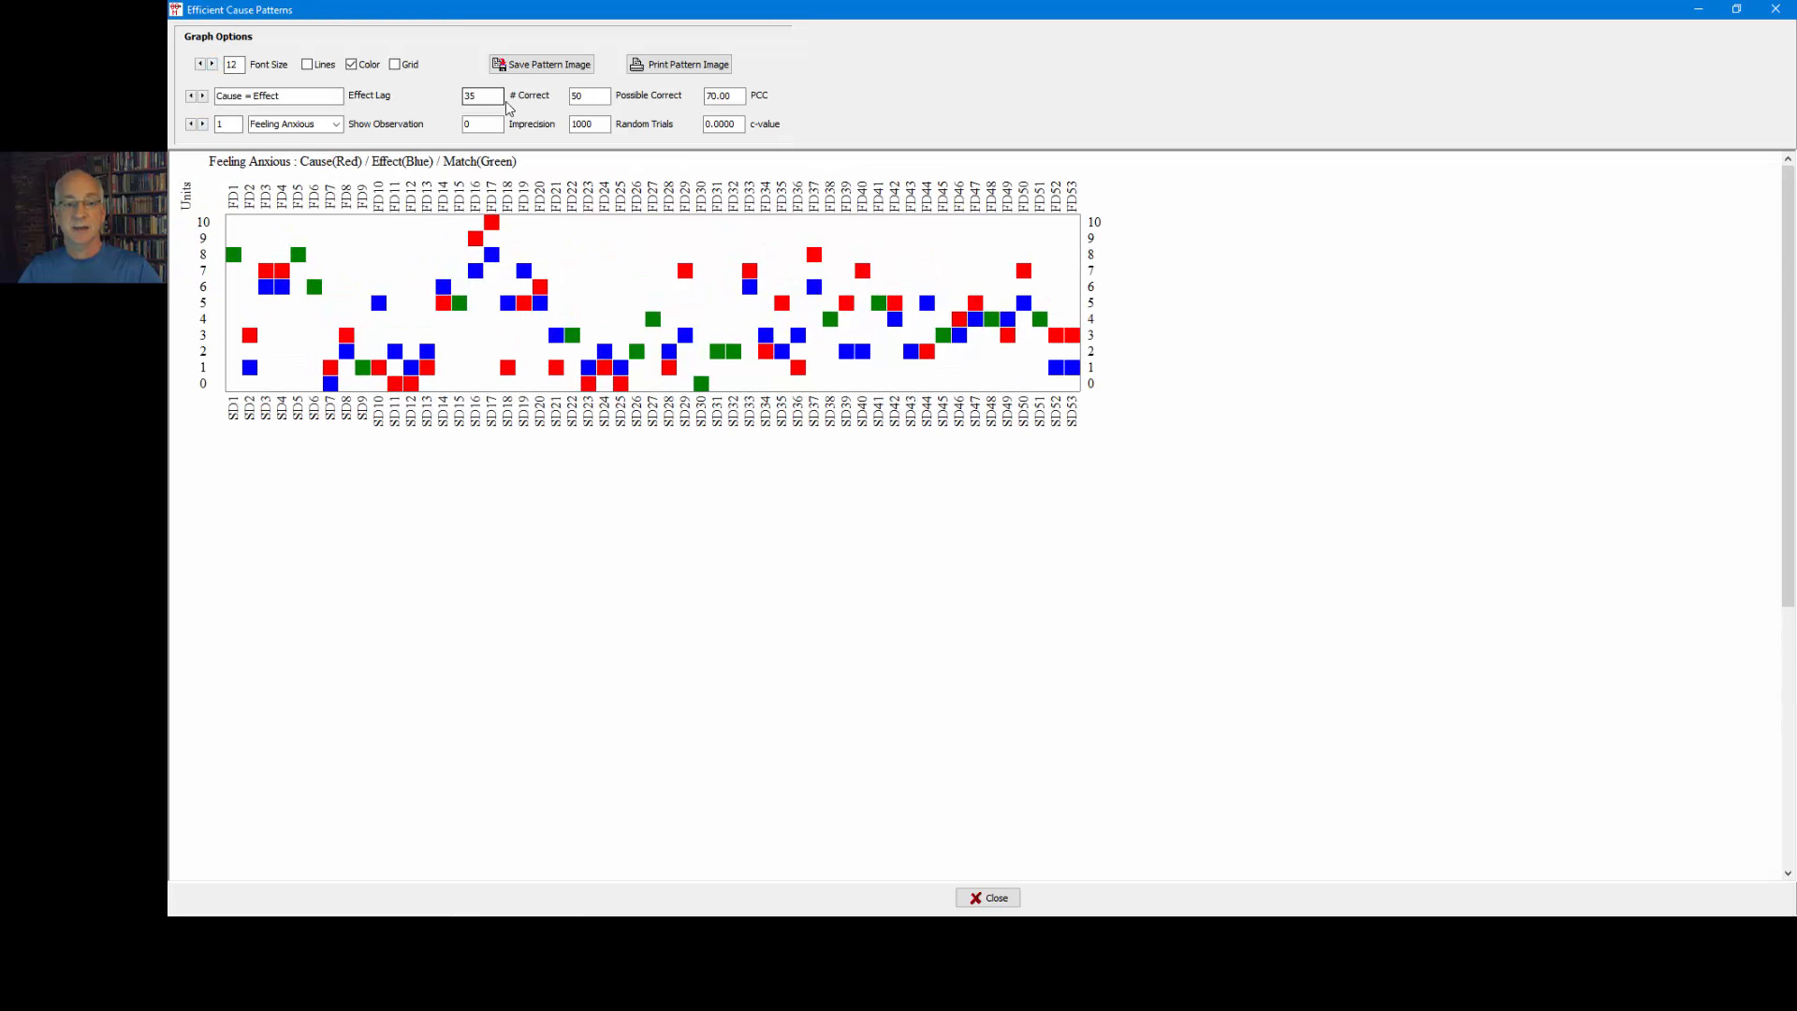
Step: Inspect the ordinal pattern's correct count and PCC with connecting lines shown, and leave the paired orderings analysis
double_click(728, 94)
left_click(307, 65)
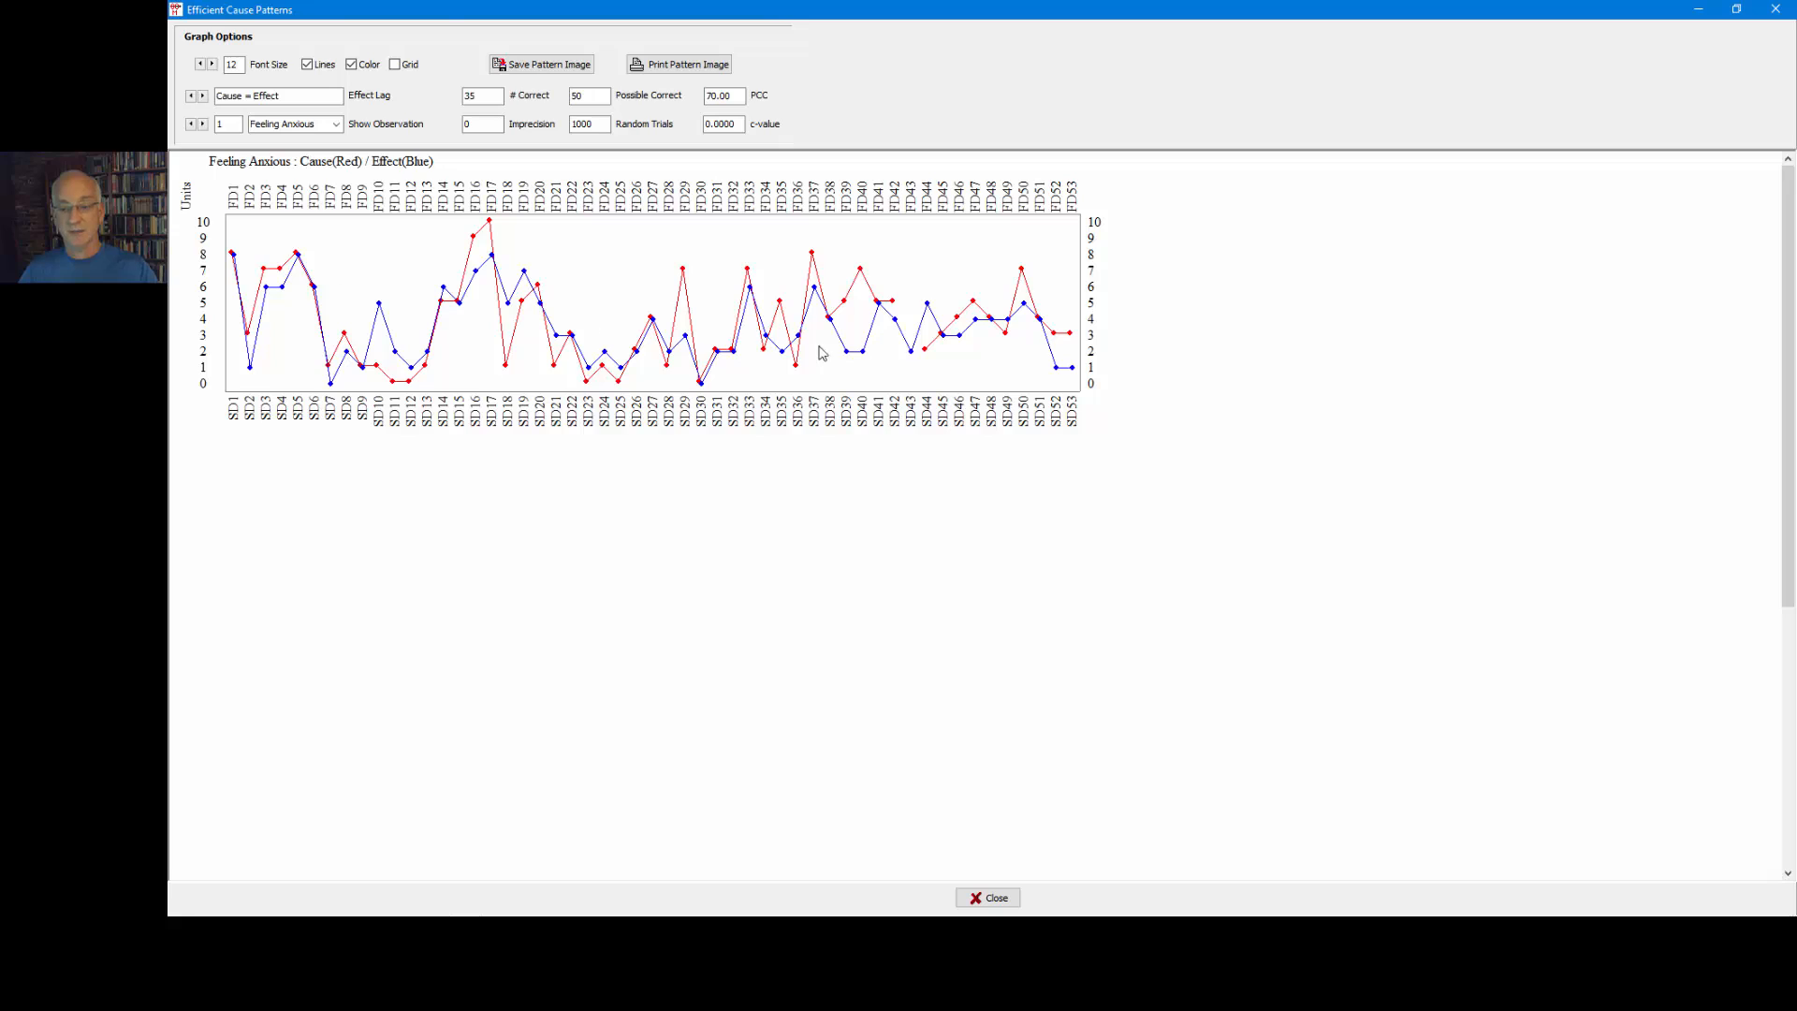
double_click(468, 97)
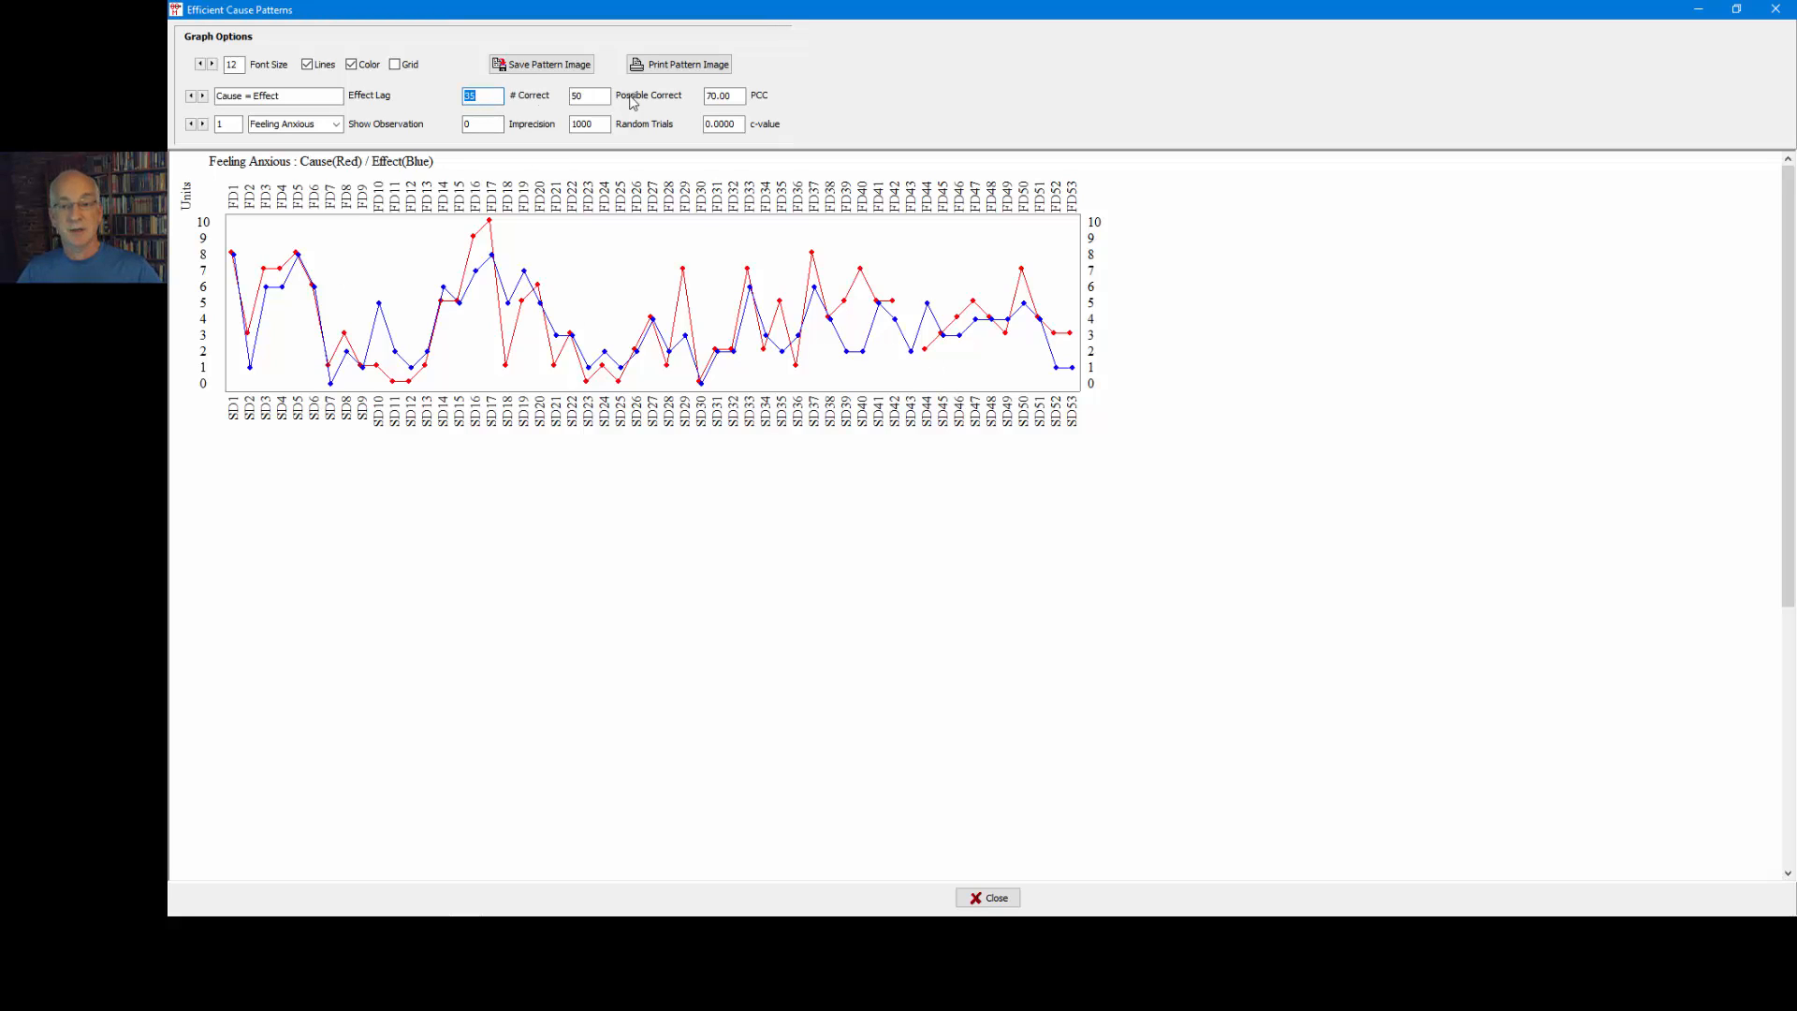
double_click(707, 96)
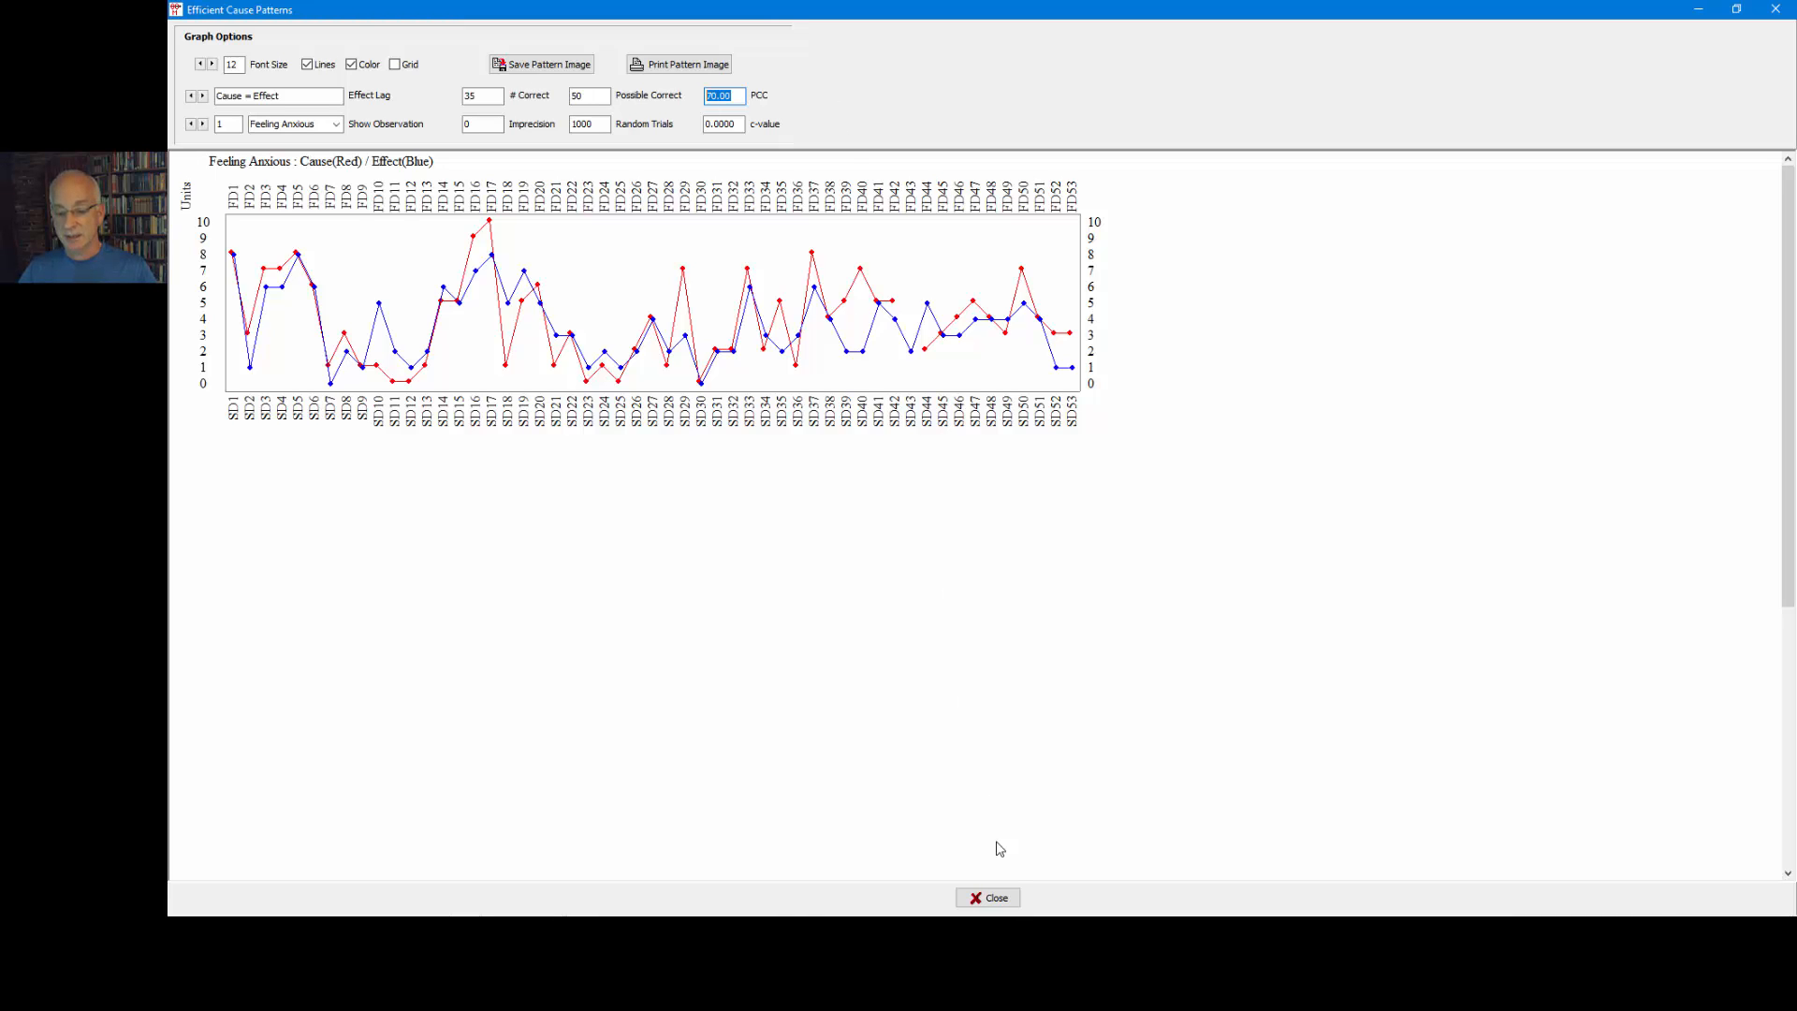
left_click(1006, 900)
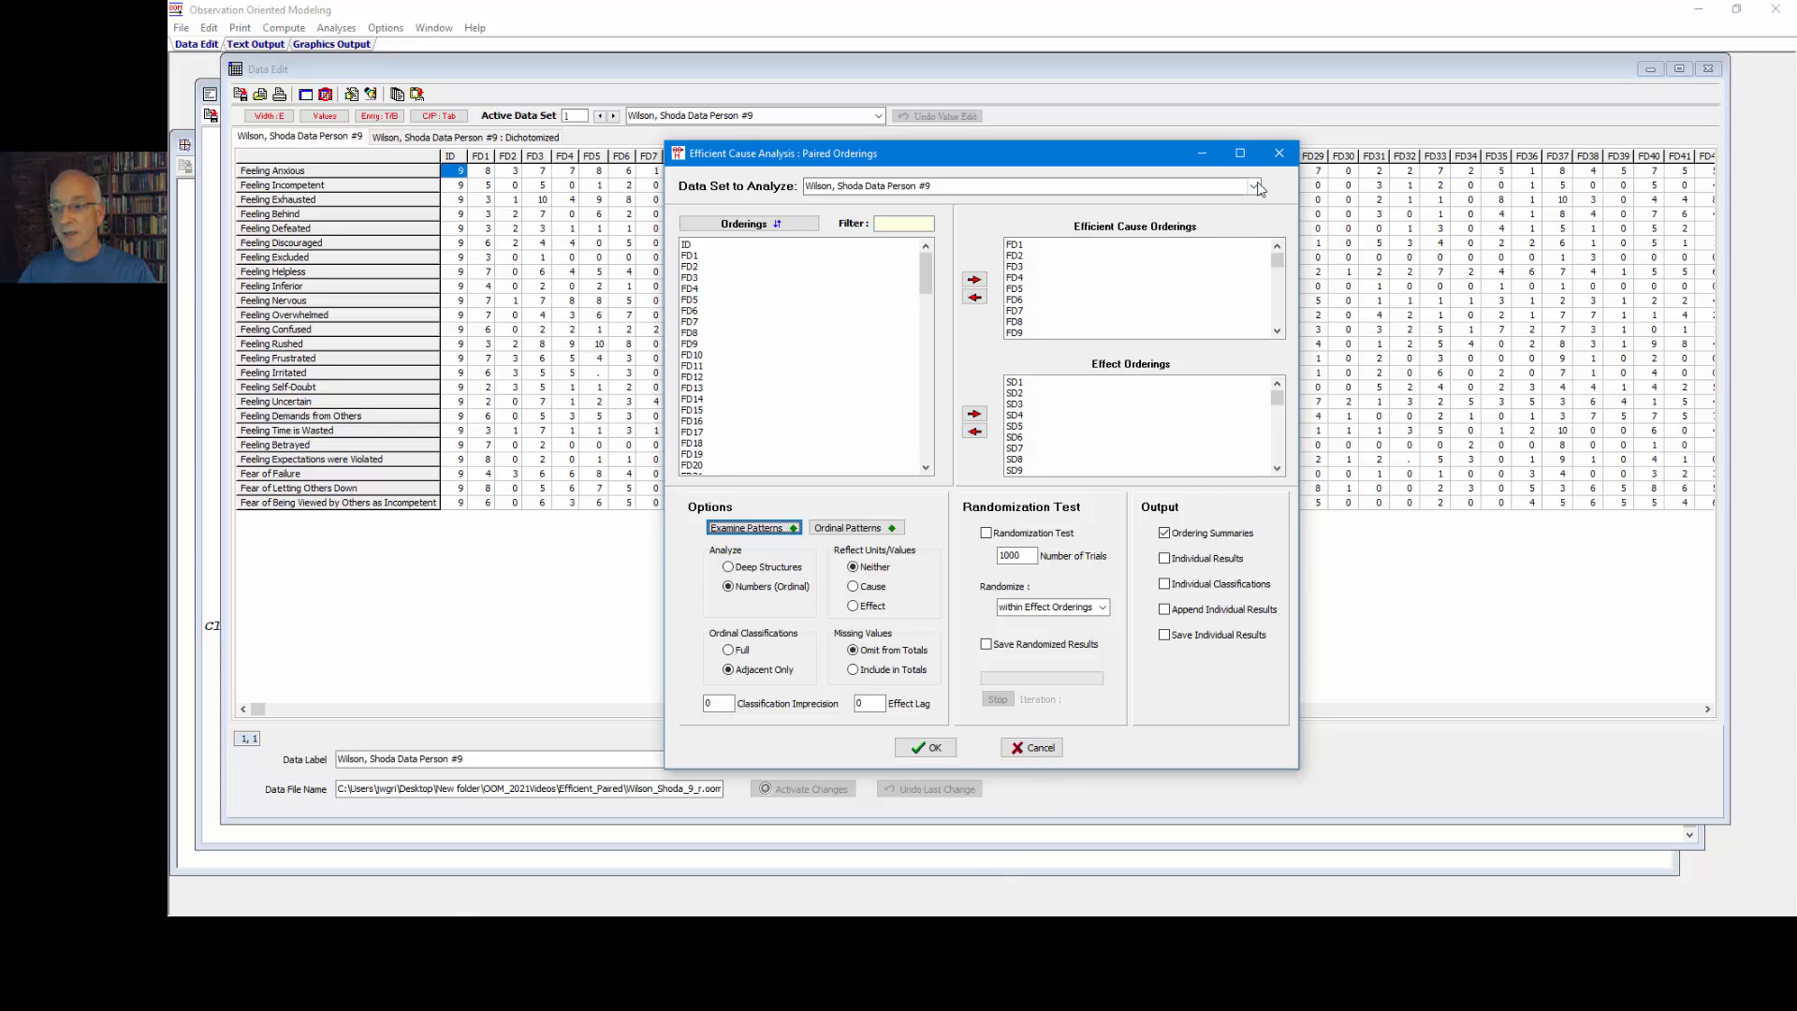
left_click(1035, 751)
Step: Switch to the Dichotomized data set and review the unit definitions of orderings FD1 and SD1 without changing them
left_click(524, 137)
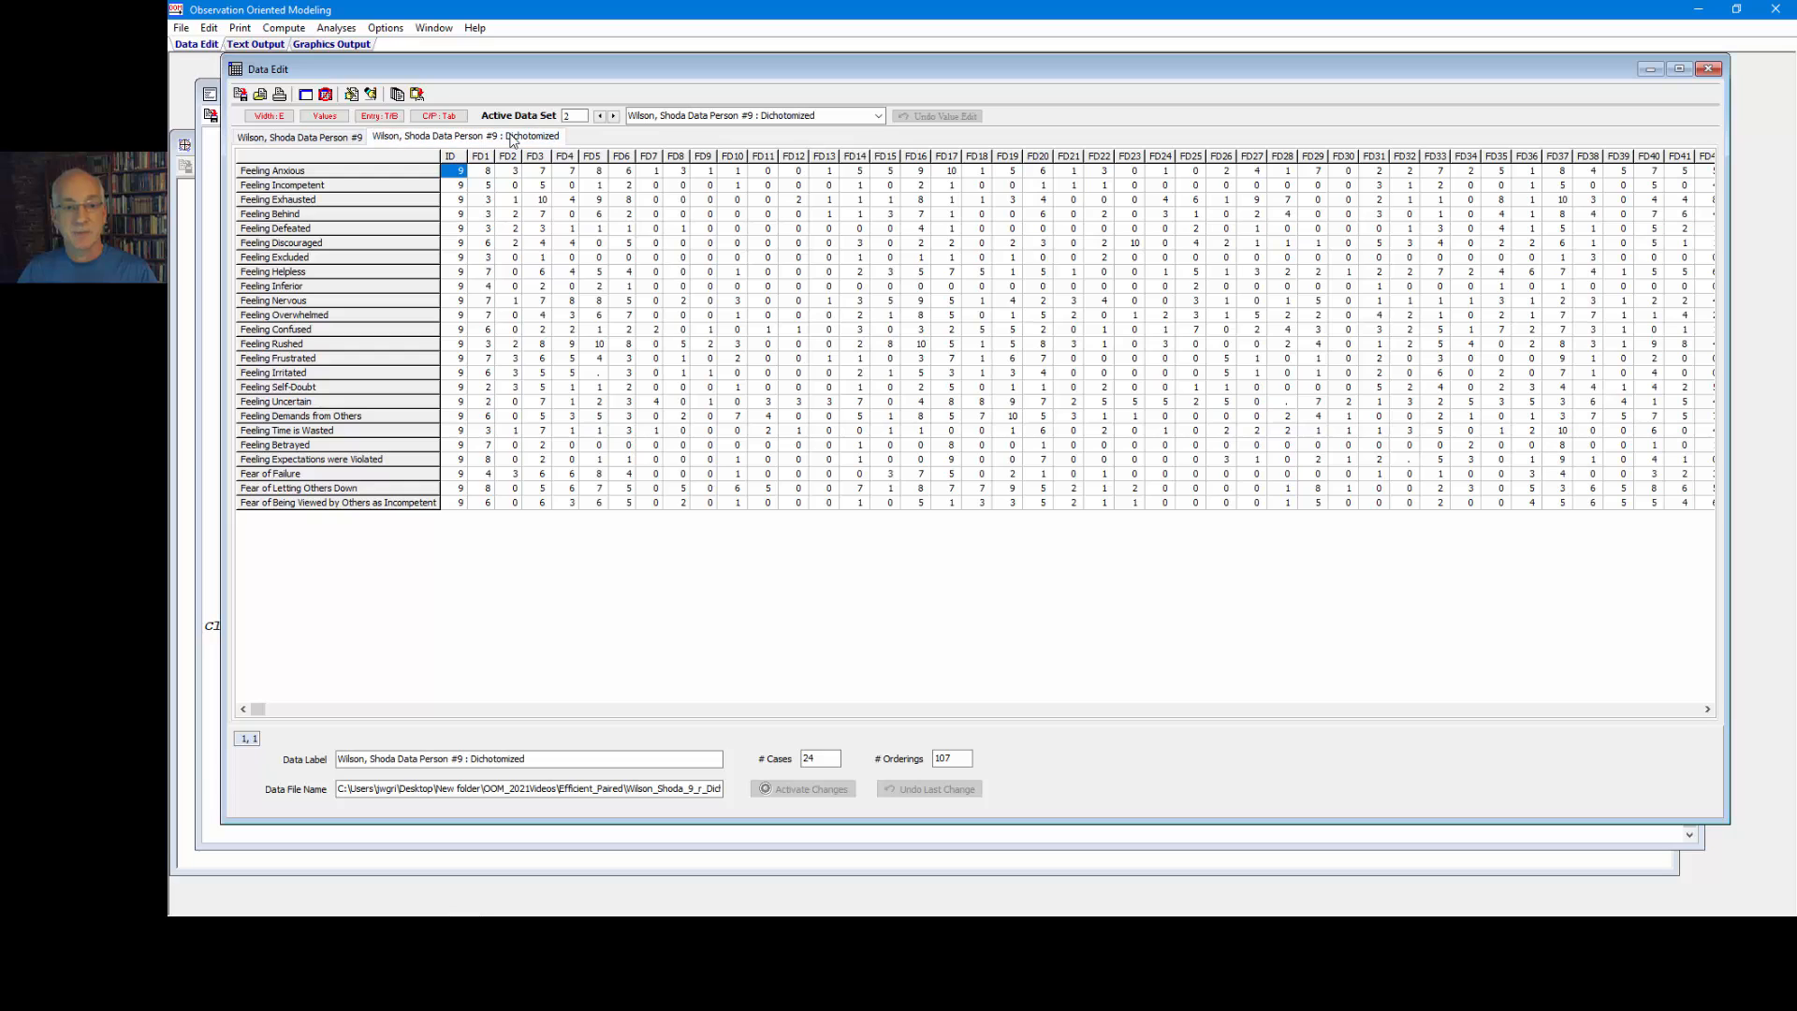
left_click(352, 94)
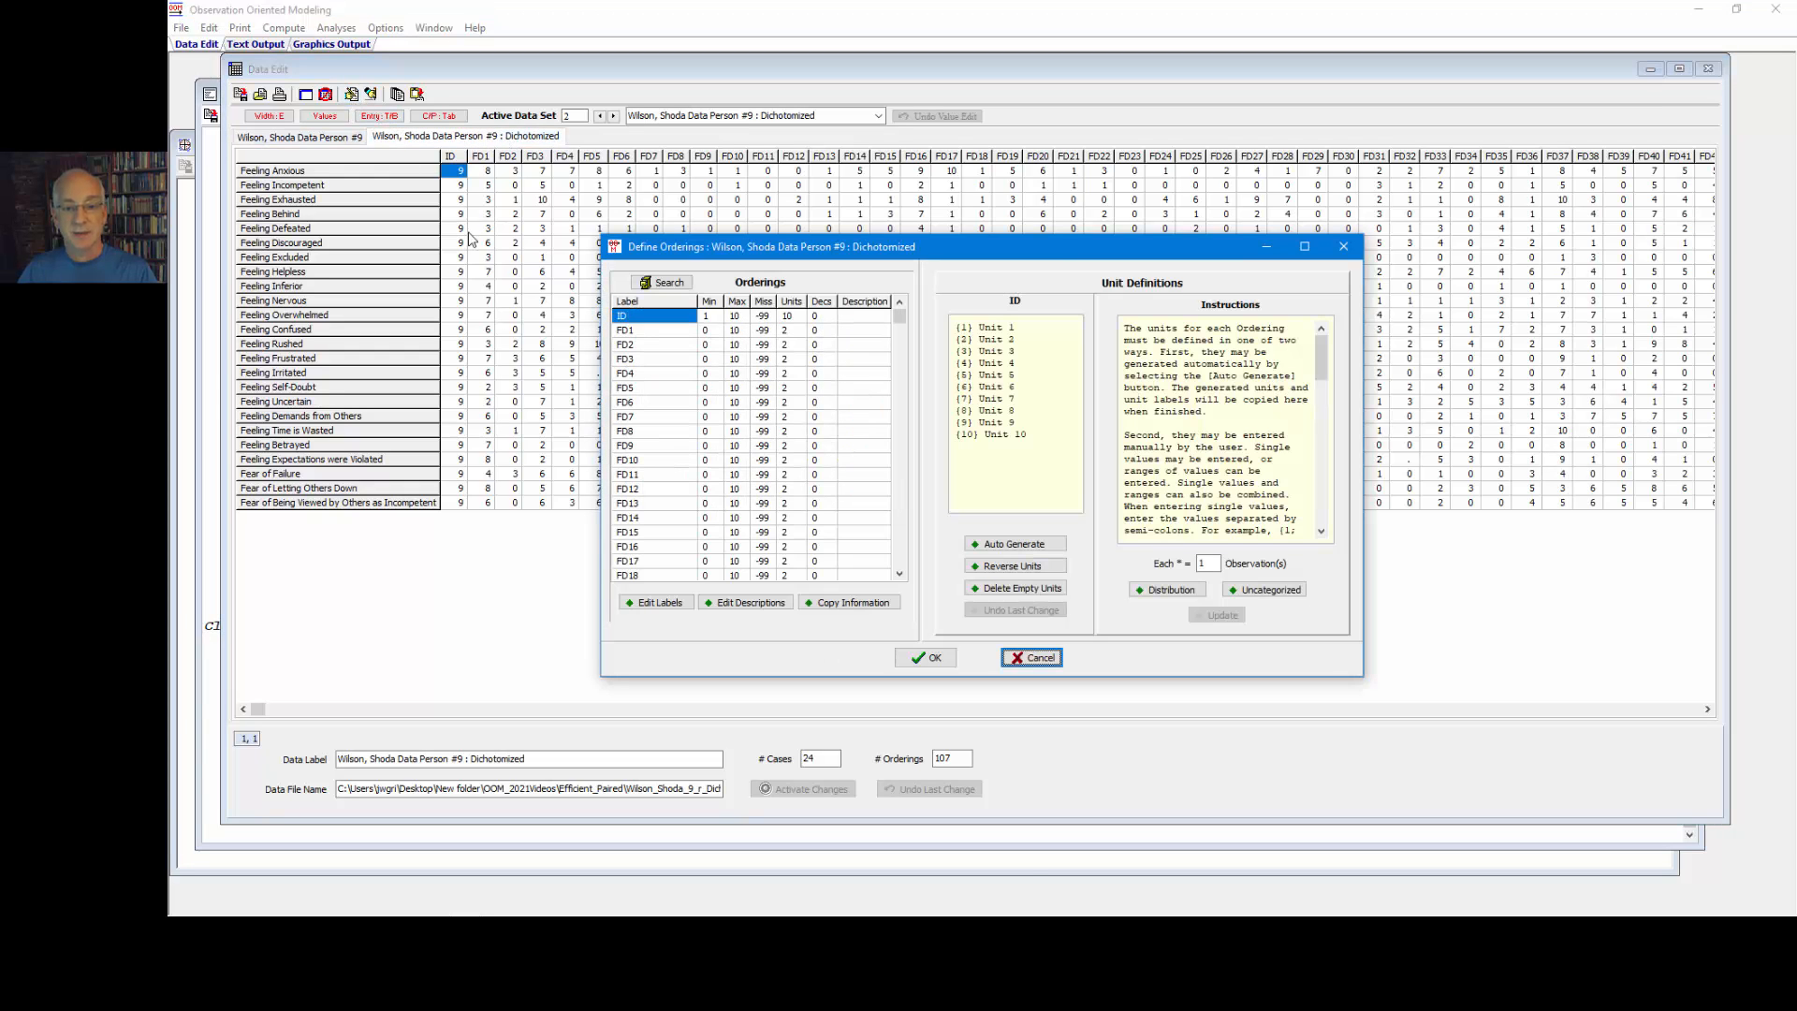
left_click(645, 333)
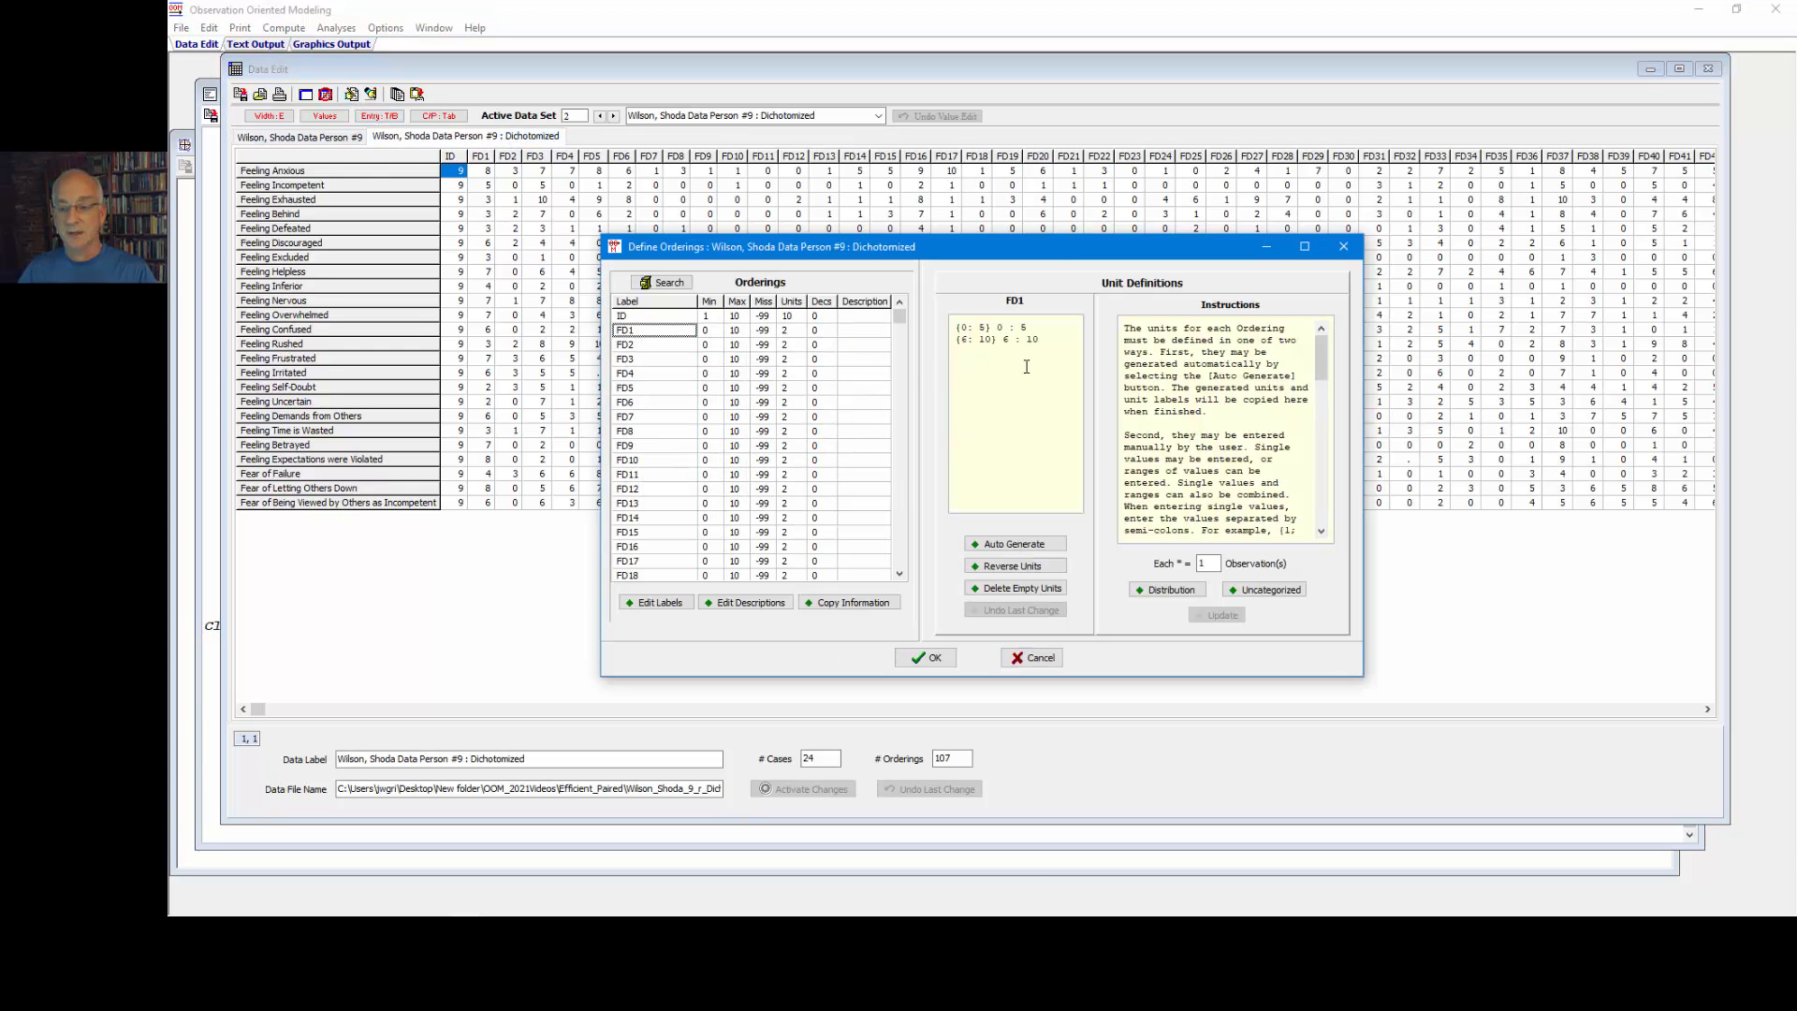
left_click_drag(1041, 341, 944, 327)
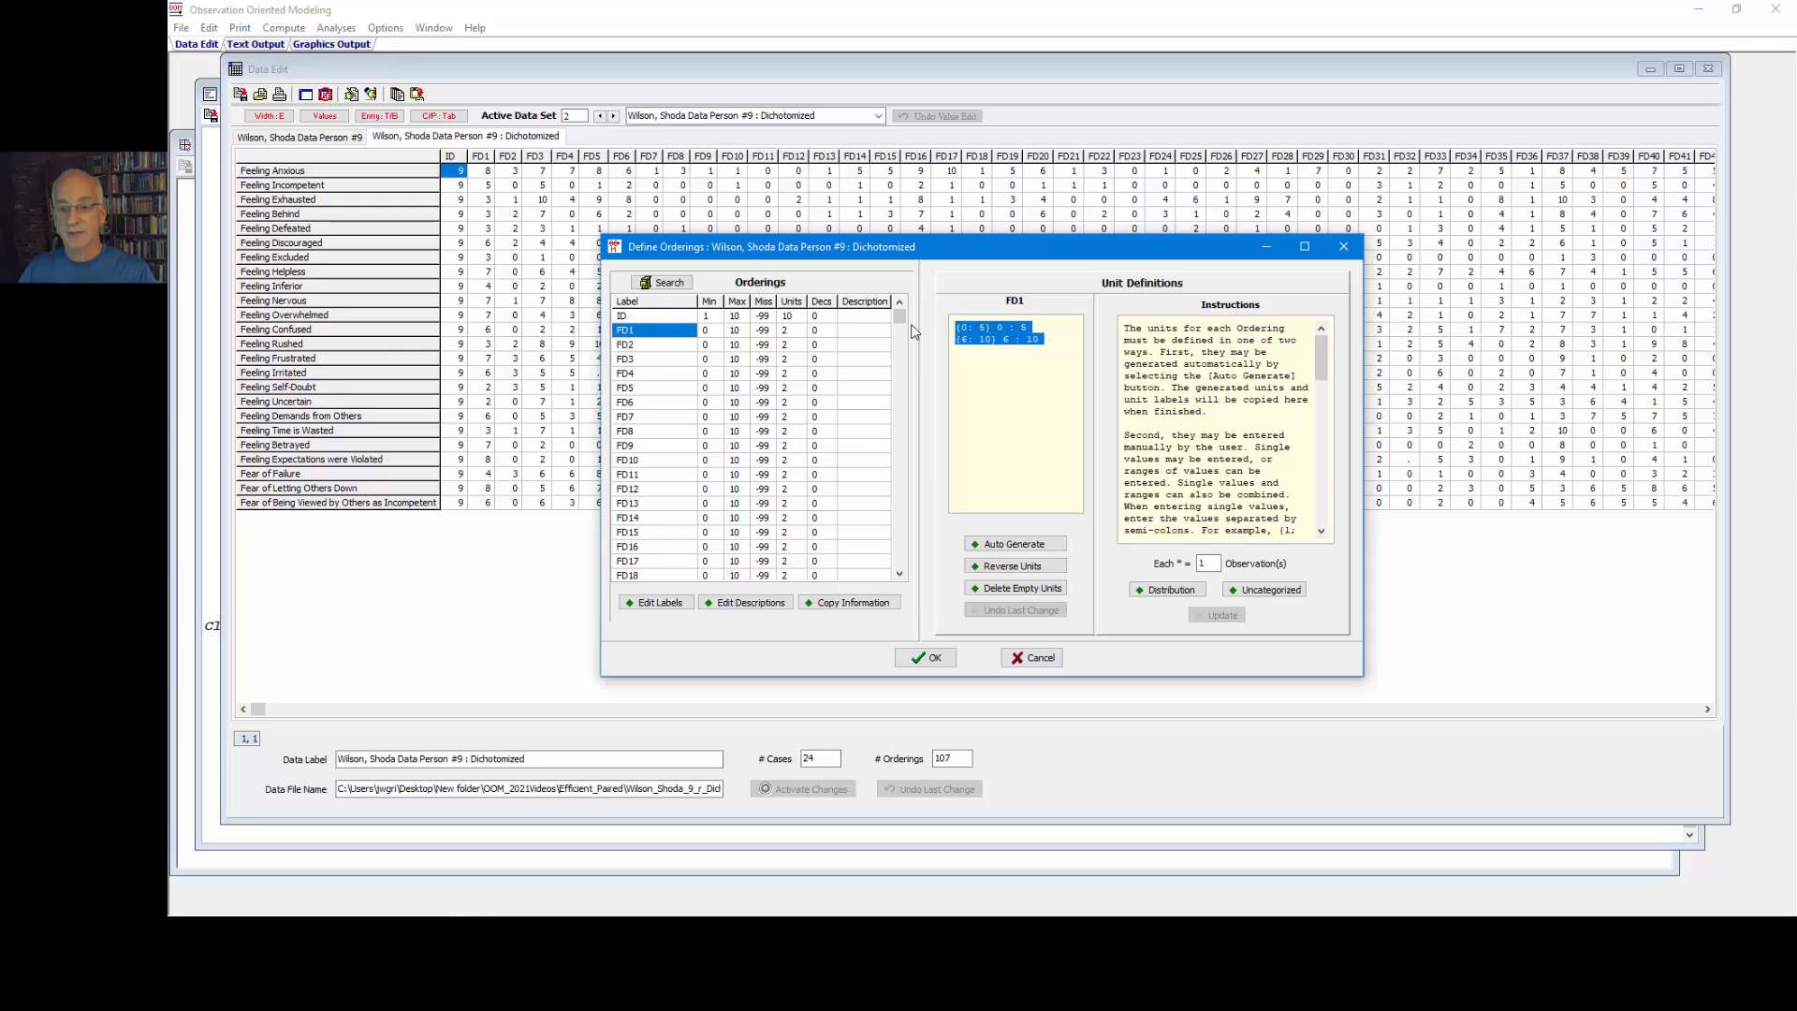
left_click(900, 319)
left_click_drag(889, 418, 889, 419)
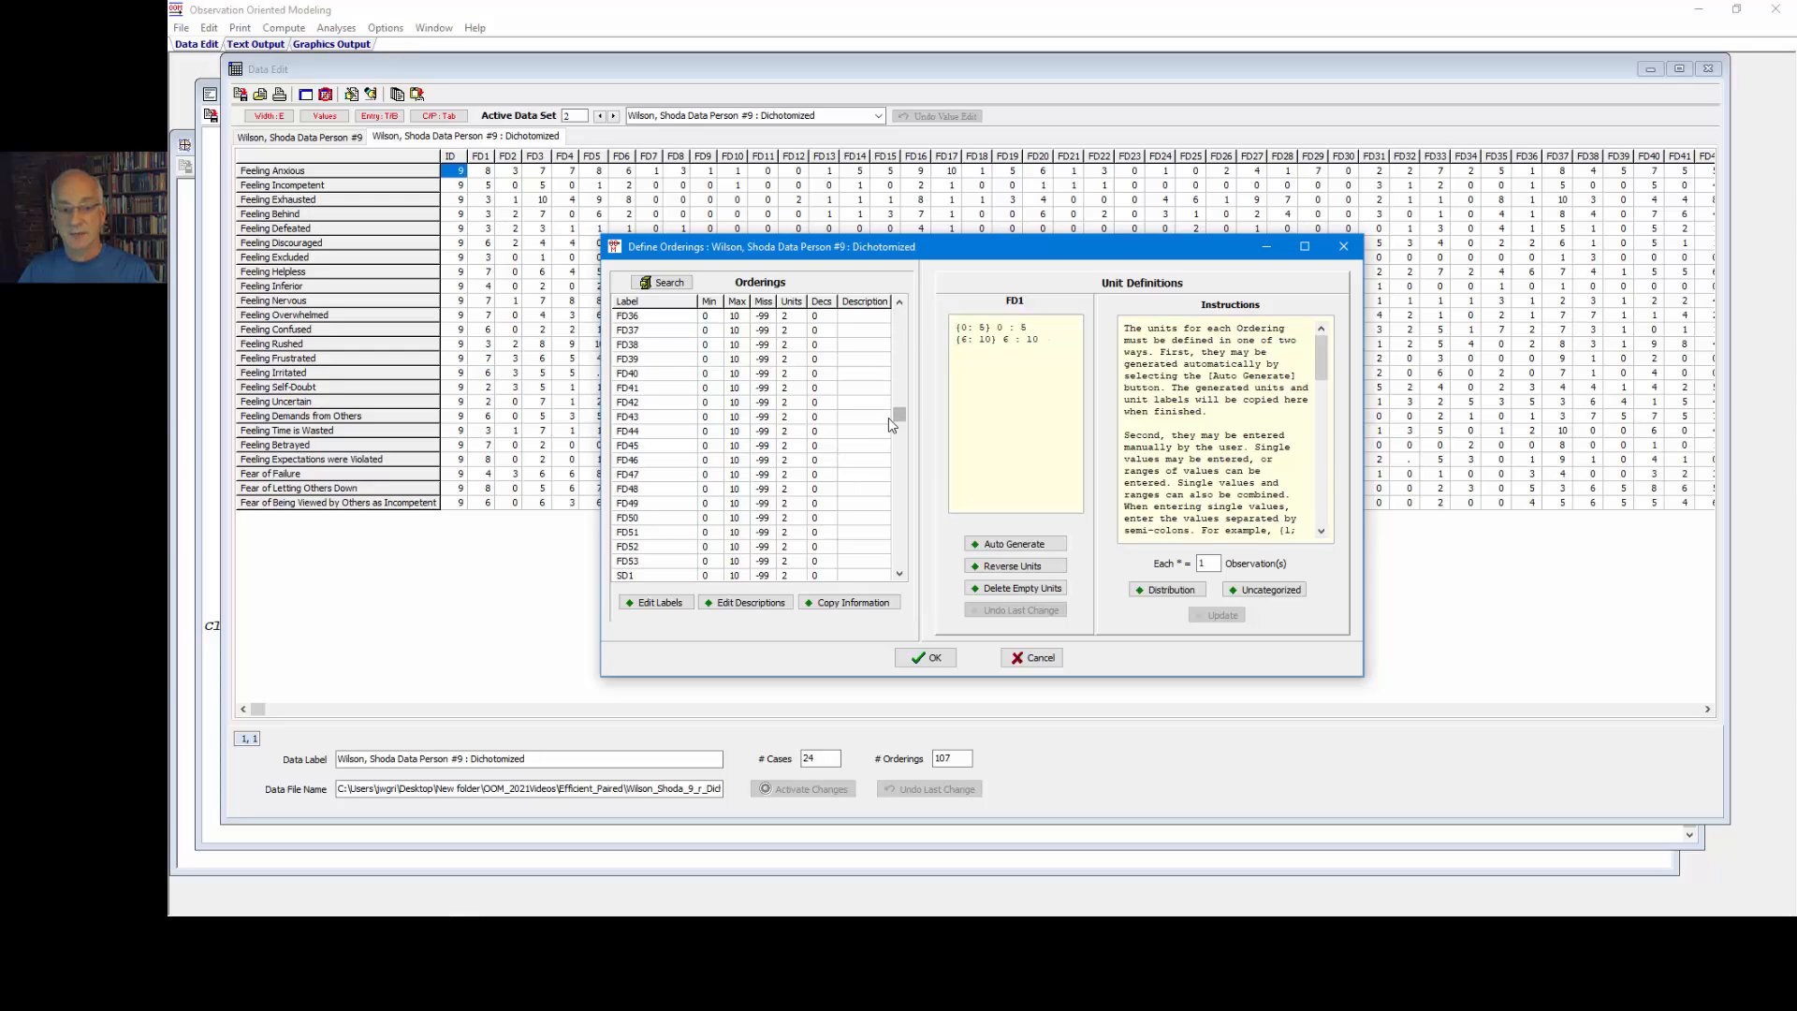
left_click(675, 575)
left_click_drag(1036, 350, 955, 324)
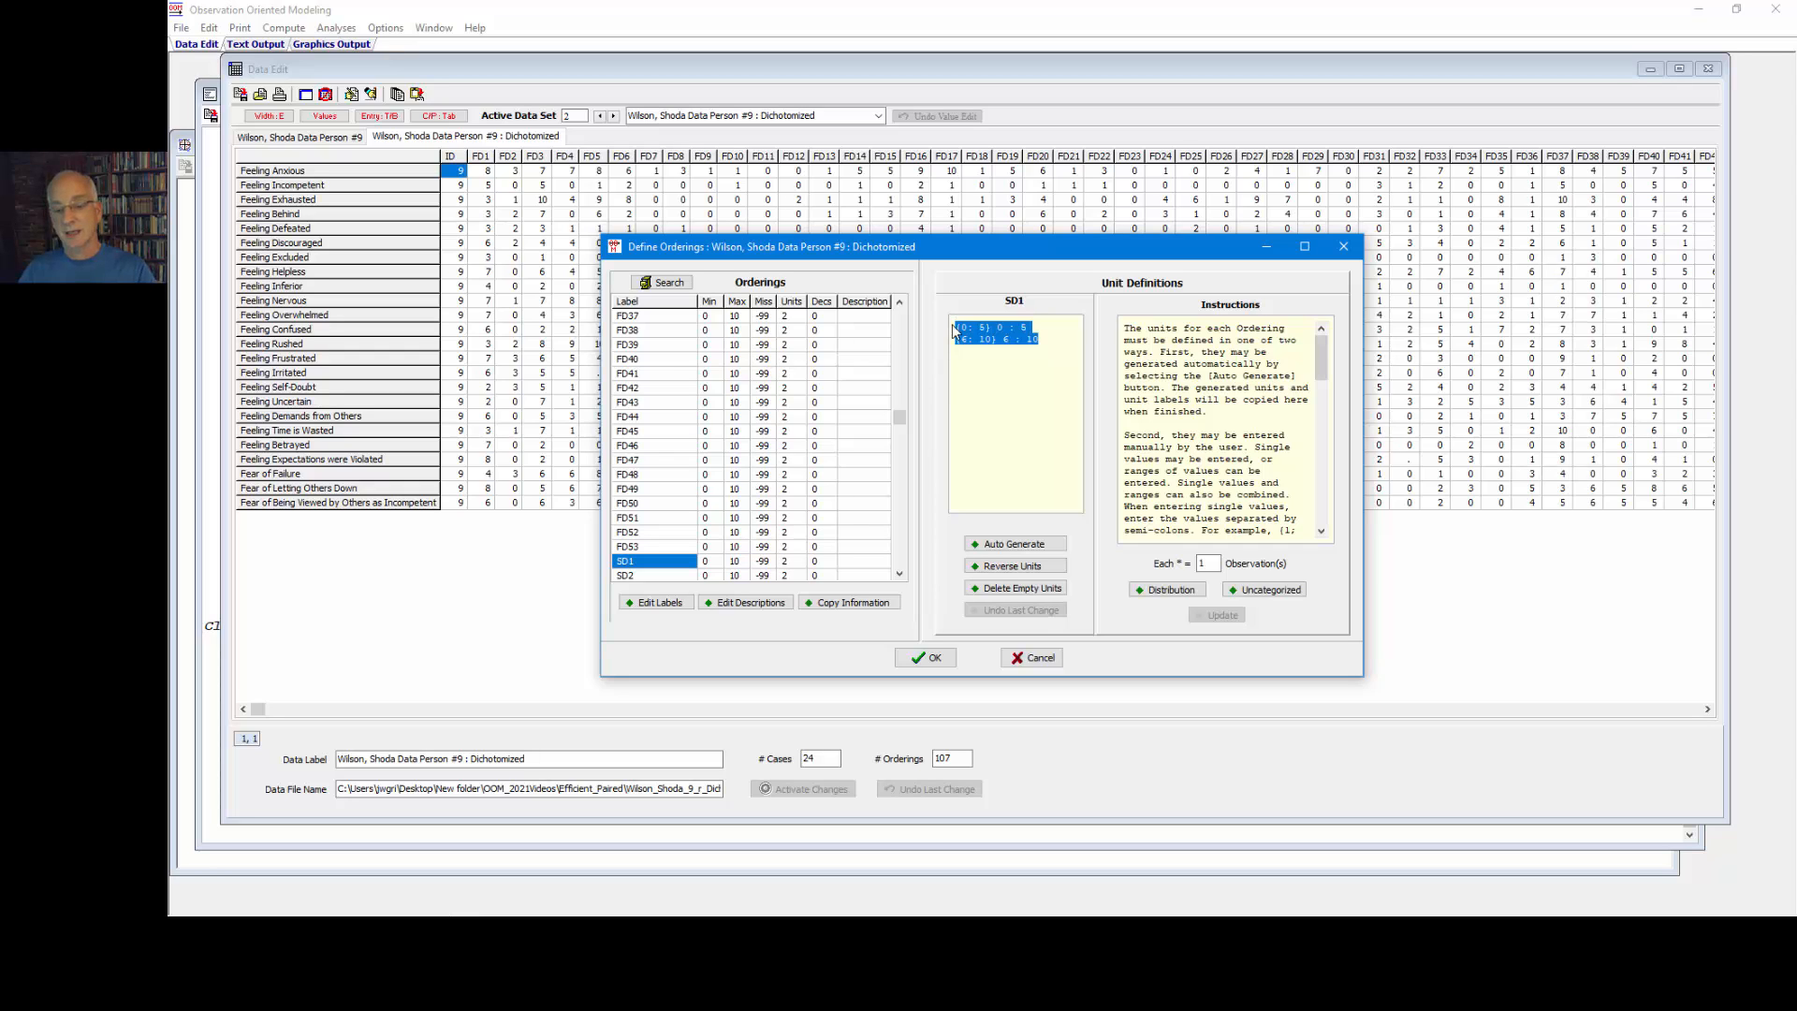
left_click(1036, 655)
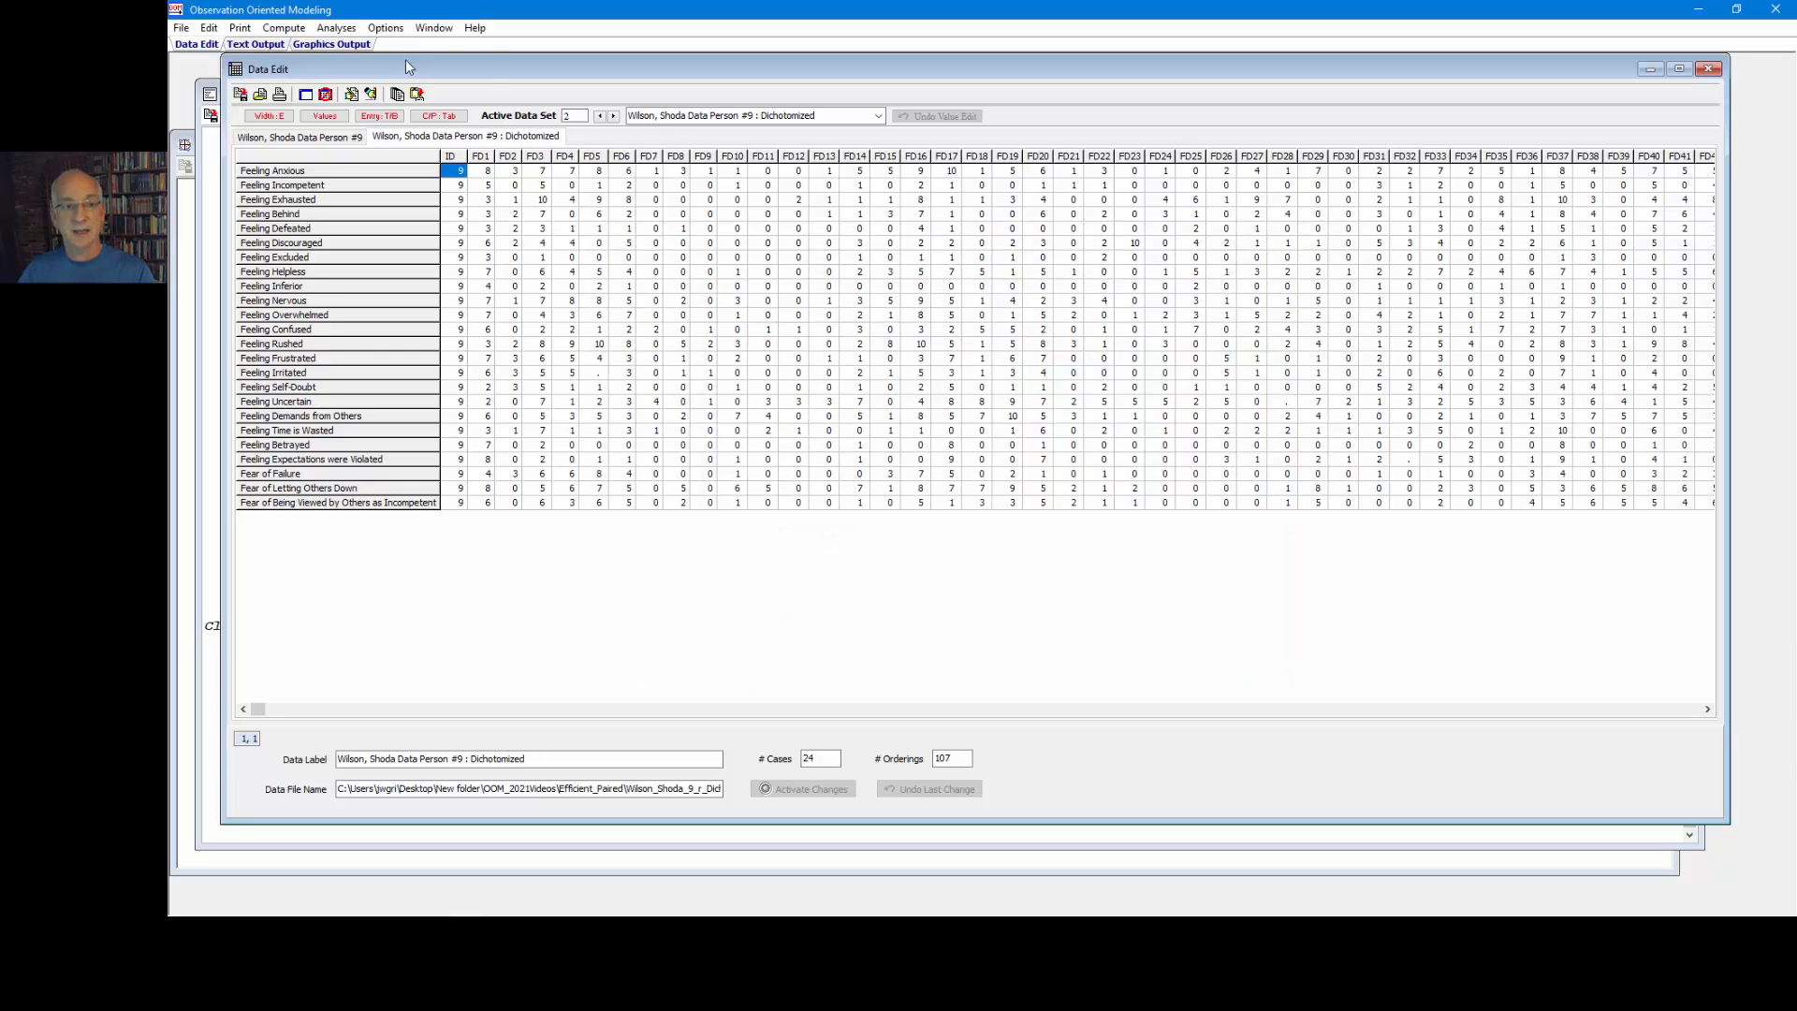
Step: Start an Efficient Cause Analysis of paired orderings on the Dichotomized data and add FD1 through FD53 as efficient cause orderings
left_click(336, 27)
mouse_move(393, 215)
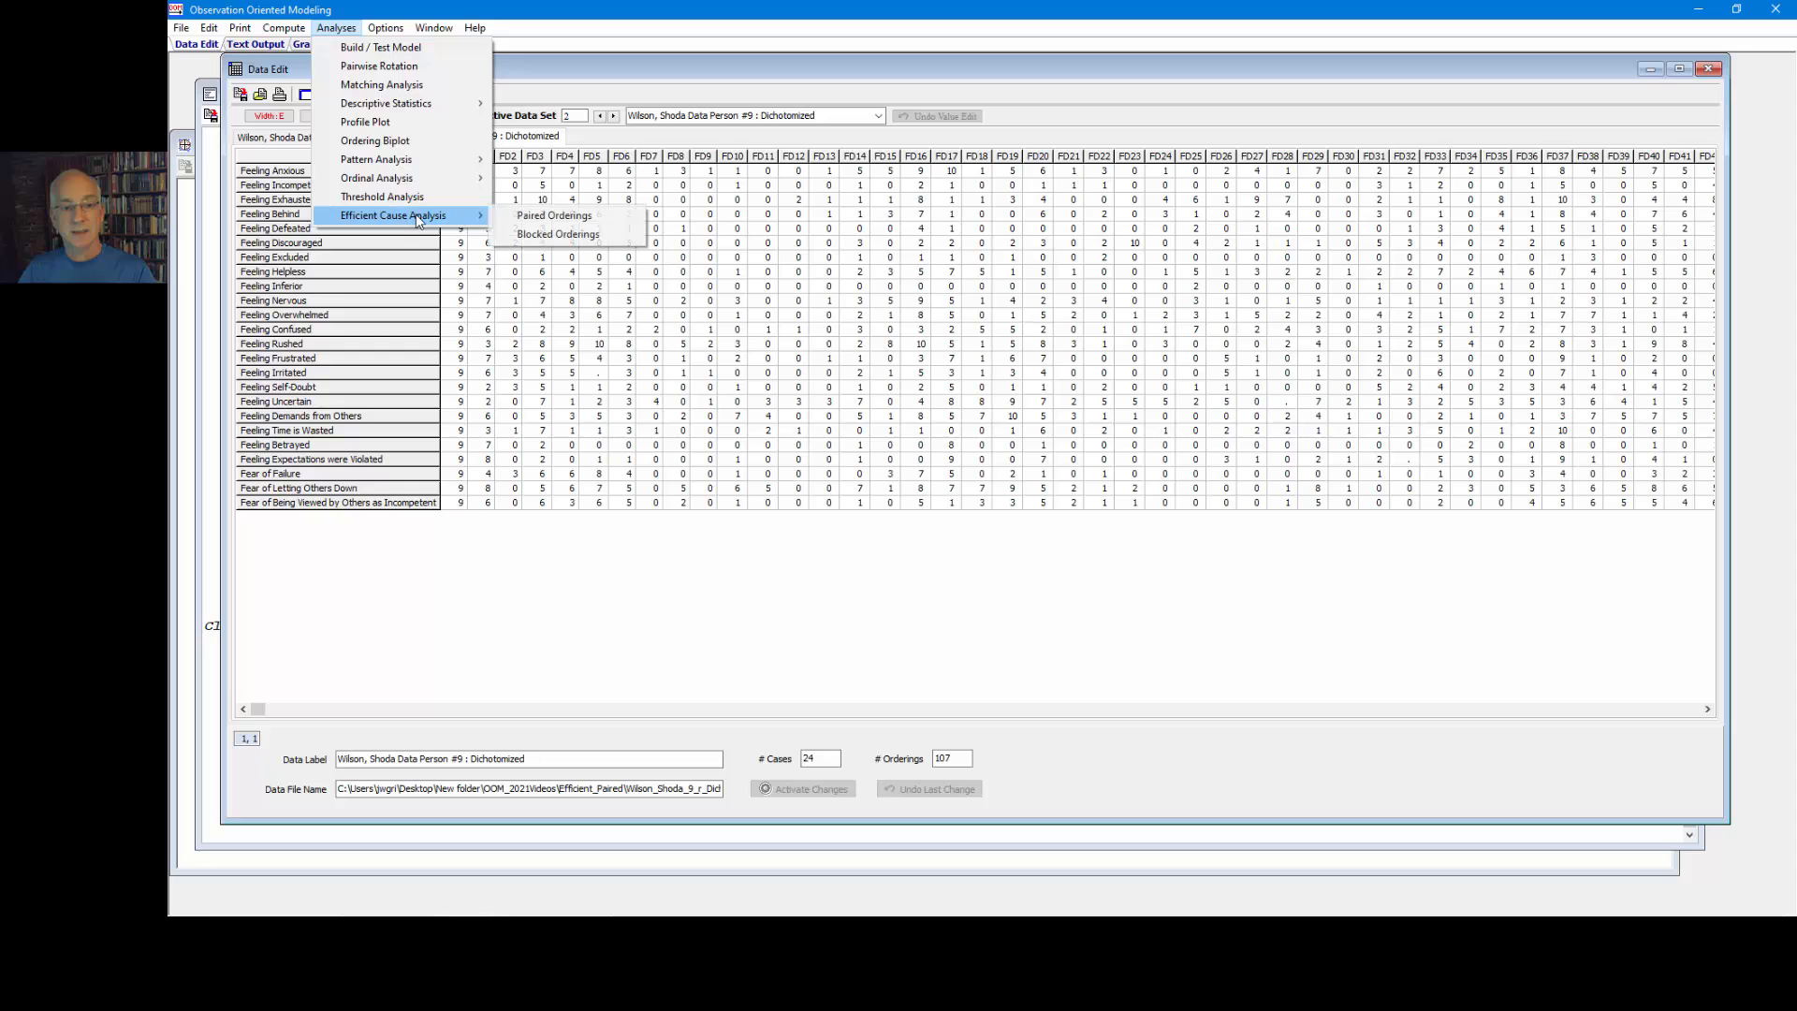
left_click(528, 217)
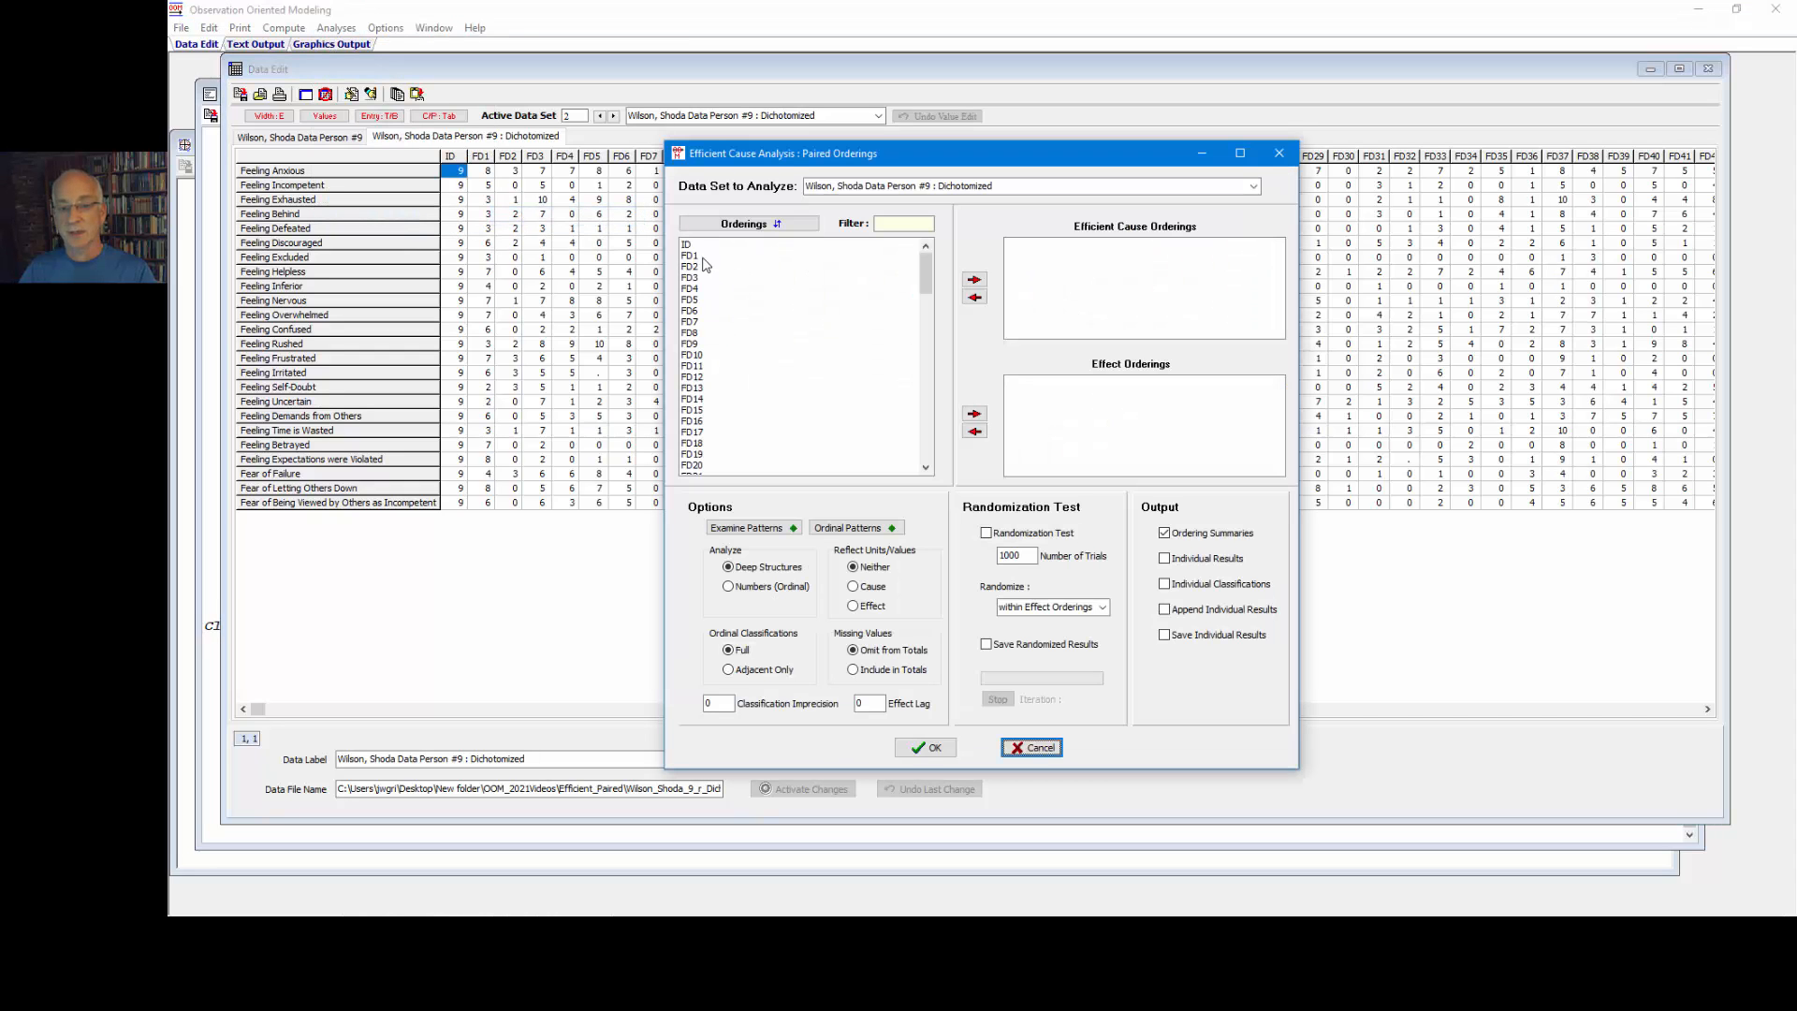
left_click(696, 257)
key("shift+Down")
key("shift+Down")
key("shift+Down")
key("shift+Down")
key("shift+Down")
key("shift+Down")
key("shift+Down")
key("shift+Down")
key("shift+Down")
key("shift+Down")
key("shift+Down")
key("shift+Down")
key("shift+Down")
key("shift+Down")
key("shift+Down")
key("shift+Down")
key("shift+Down")
key("shift+Down")
key("shift+Down")
key("shift+Down")
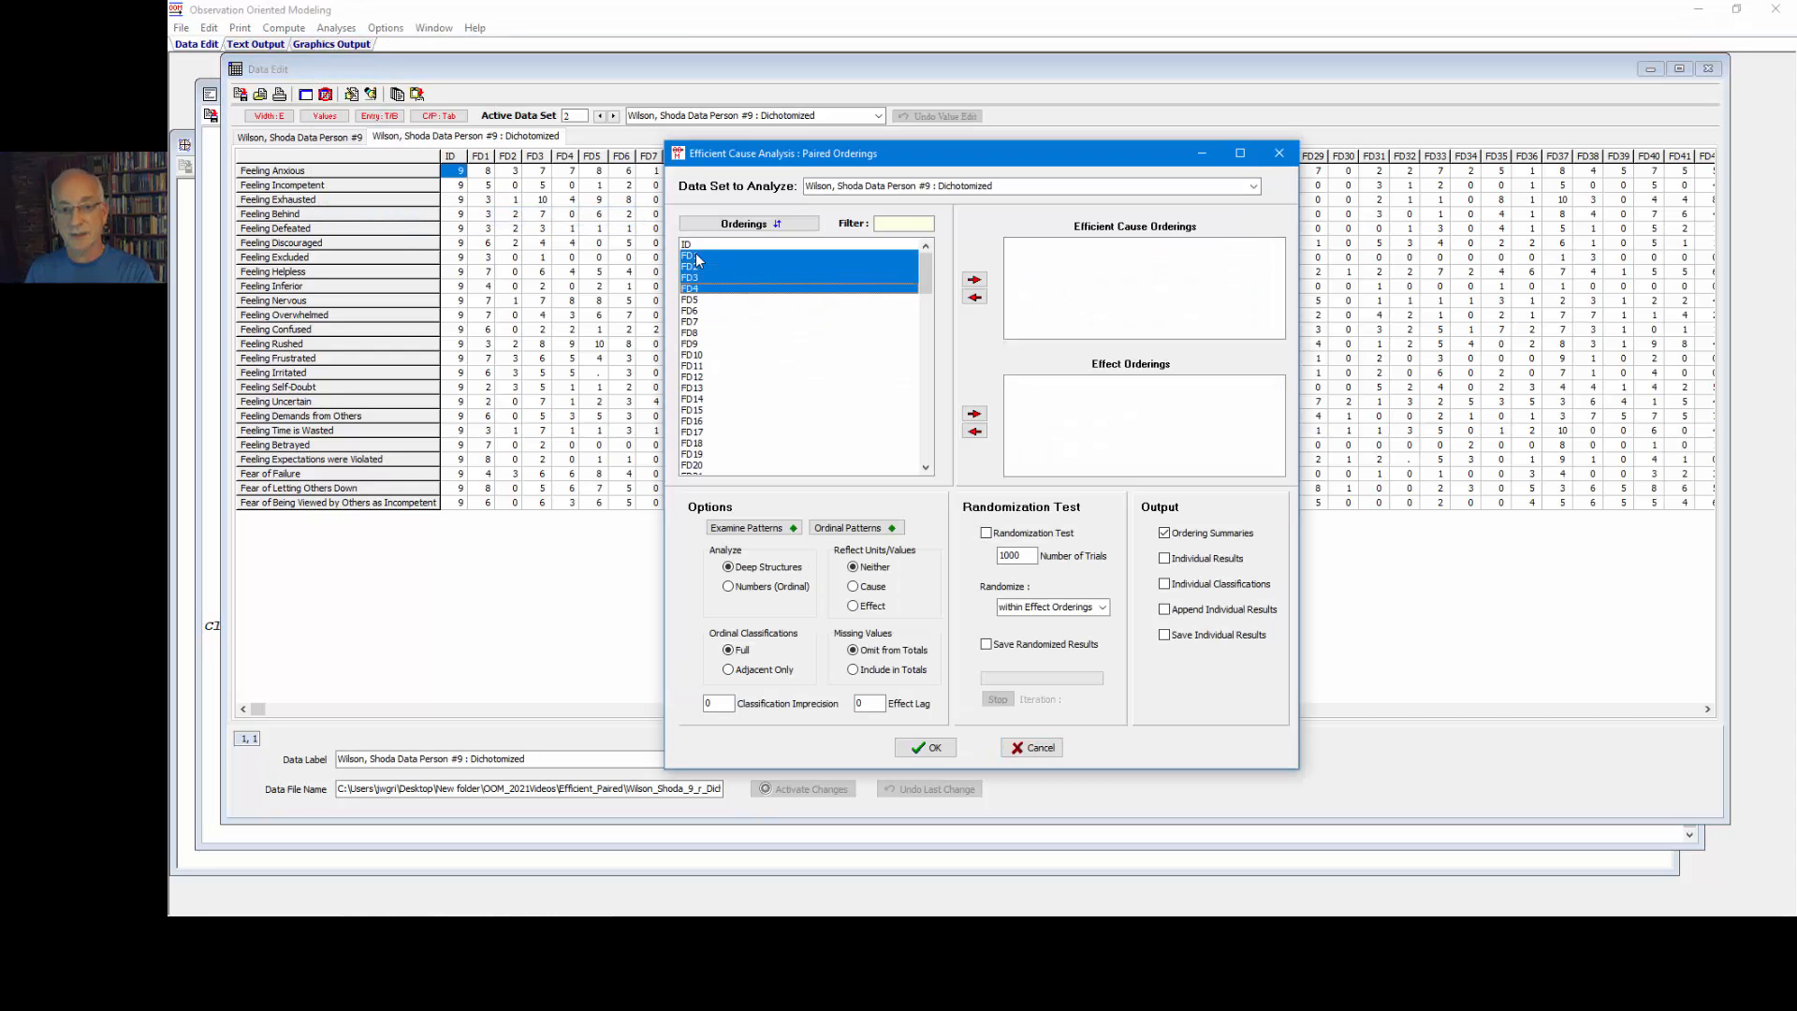
key("shift+Down")
key("shift+Down")
key("shift+Down")
key("shift+Down")
key("shift+Down")
key("shift+Down")
key("shift+Down")
key("shift+Down")
key("shift+Down")
key("shift+Down")
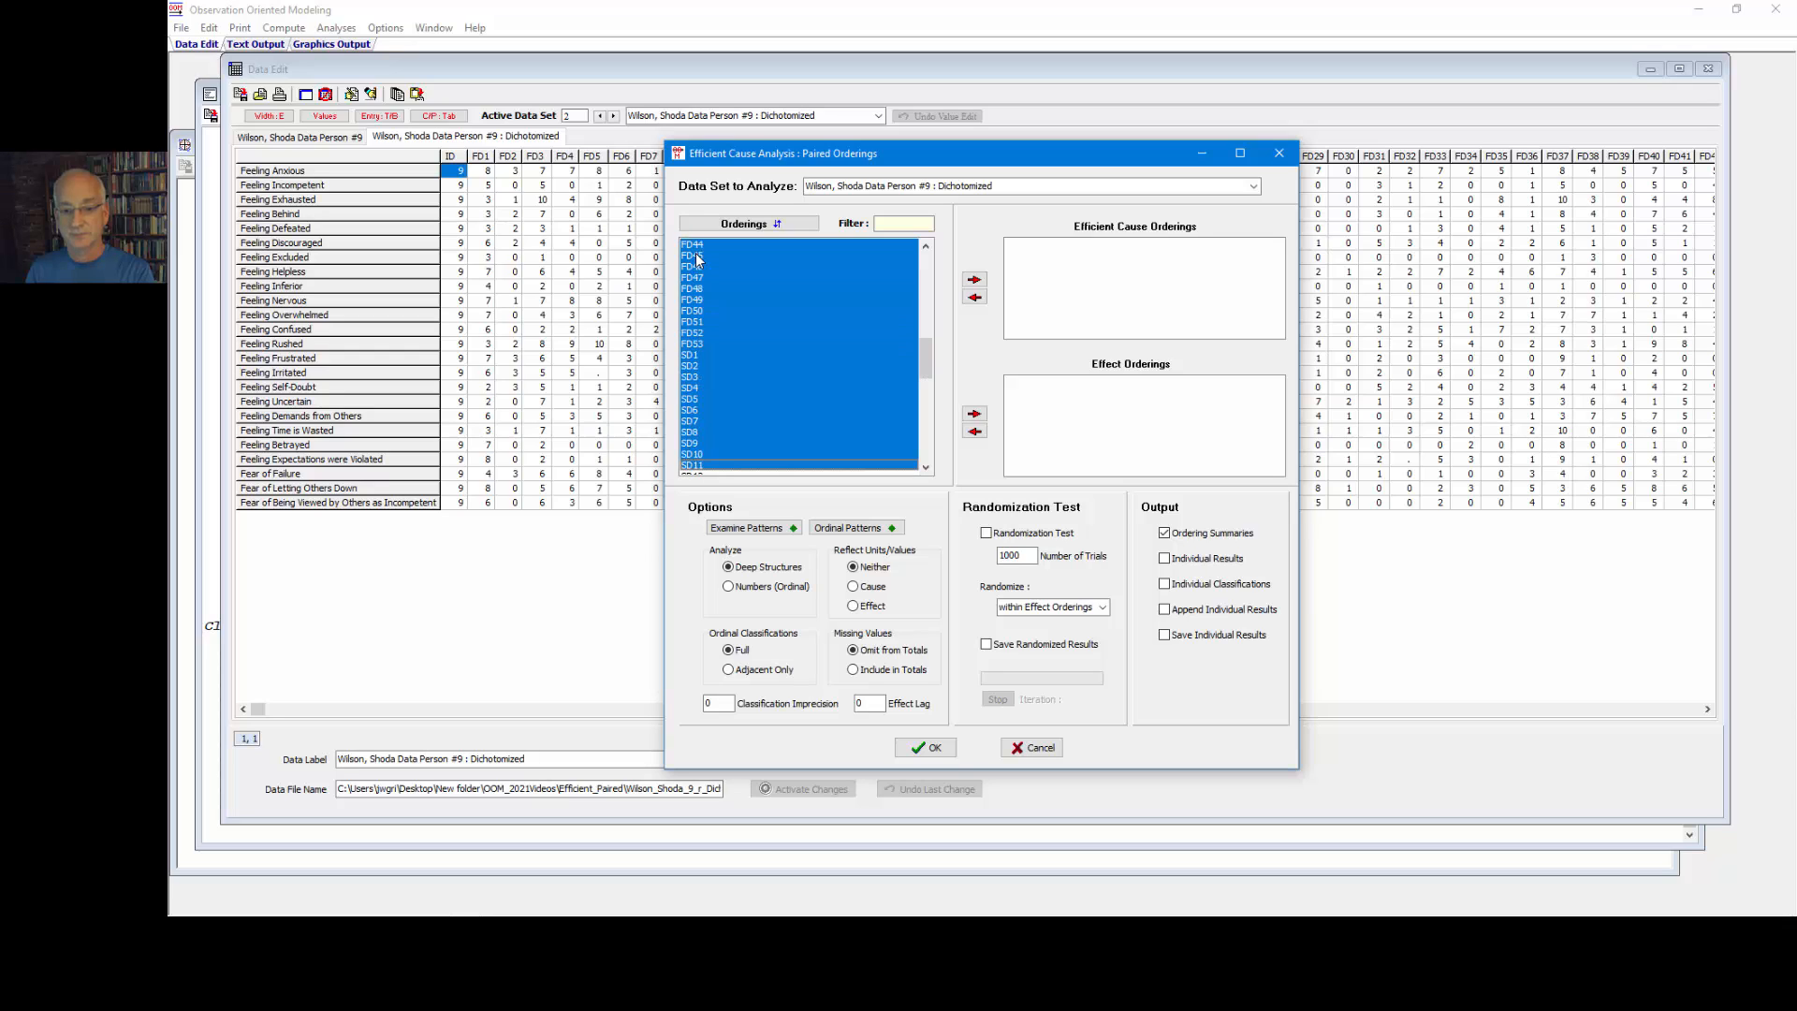
key("shift+Up")
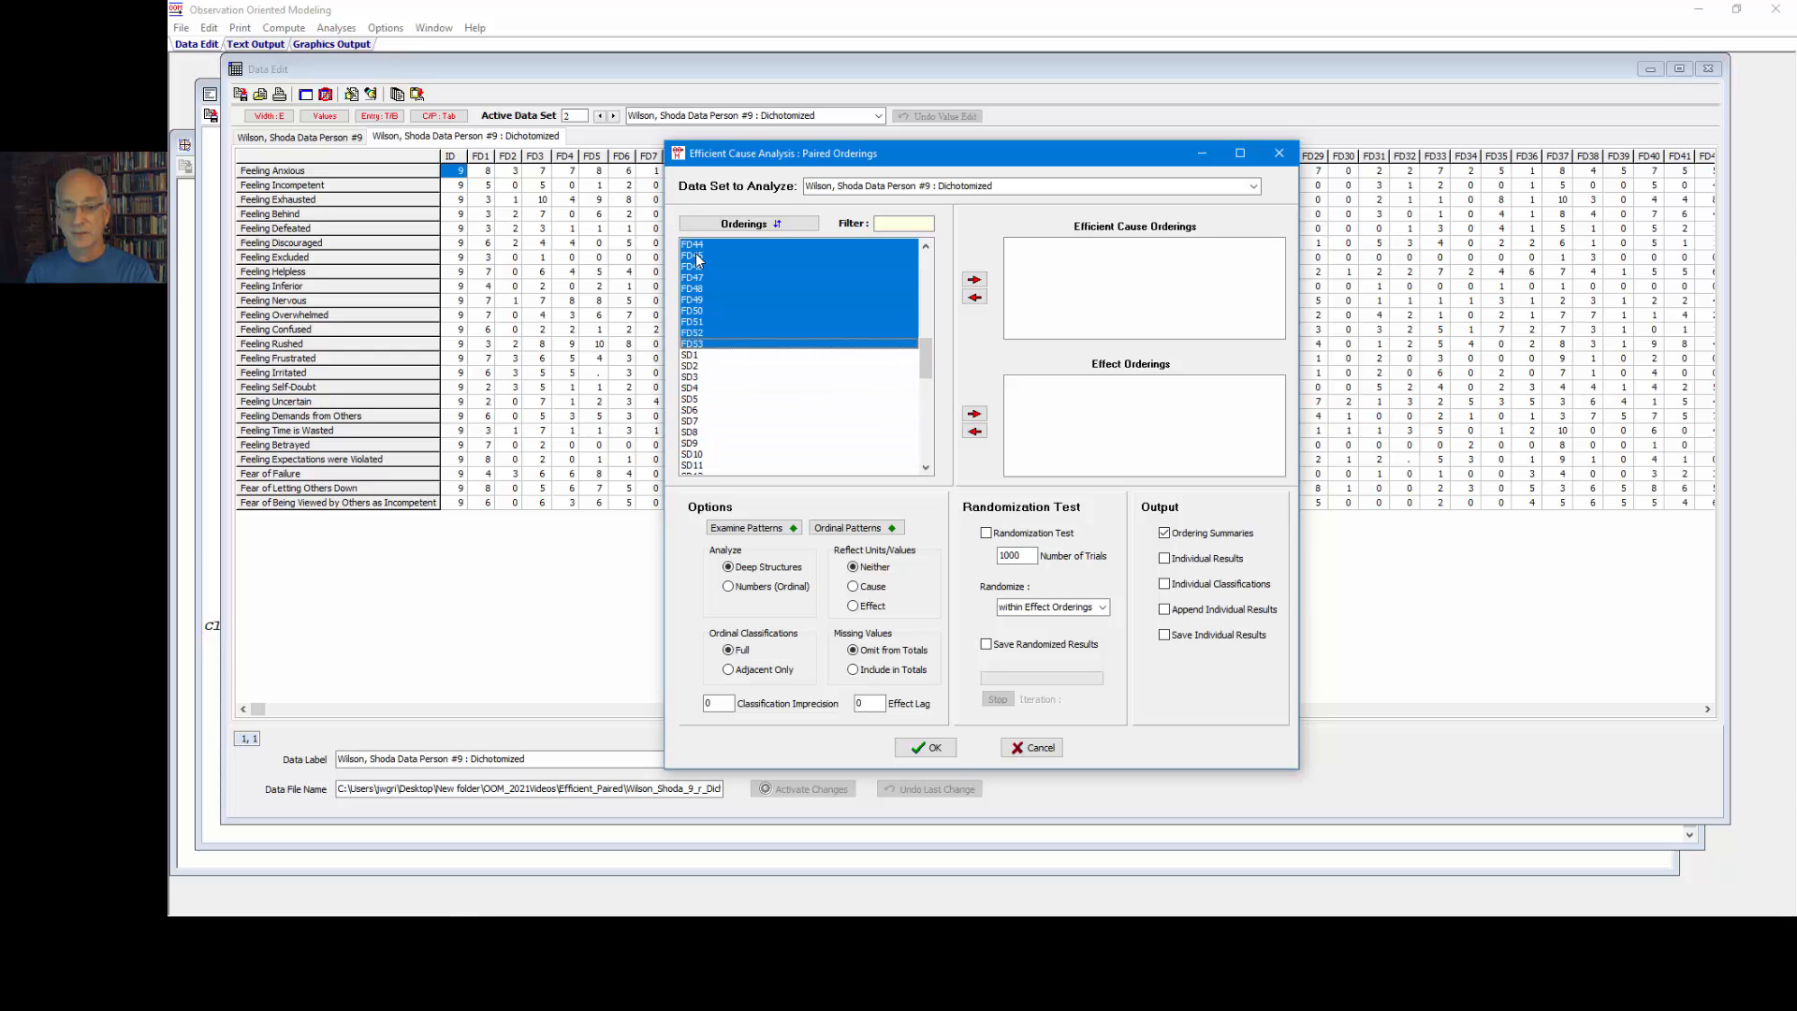
left_click(974, 280)
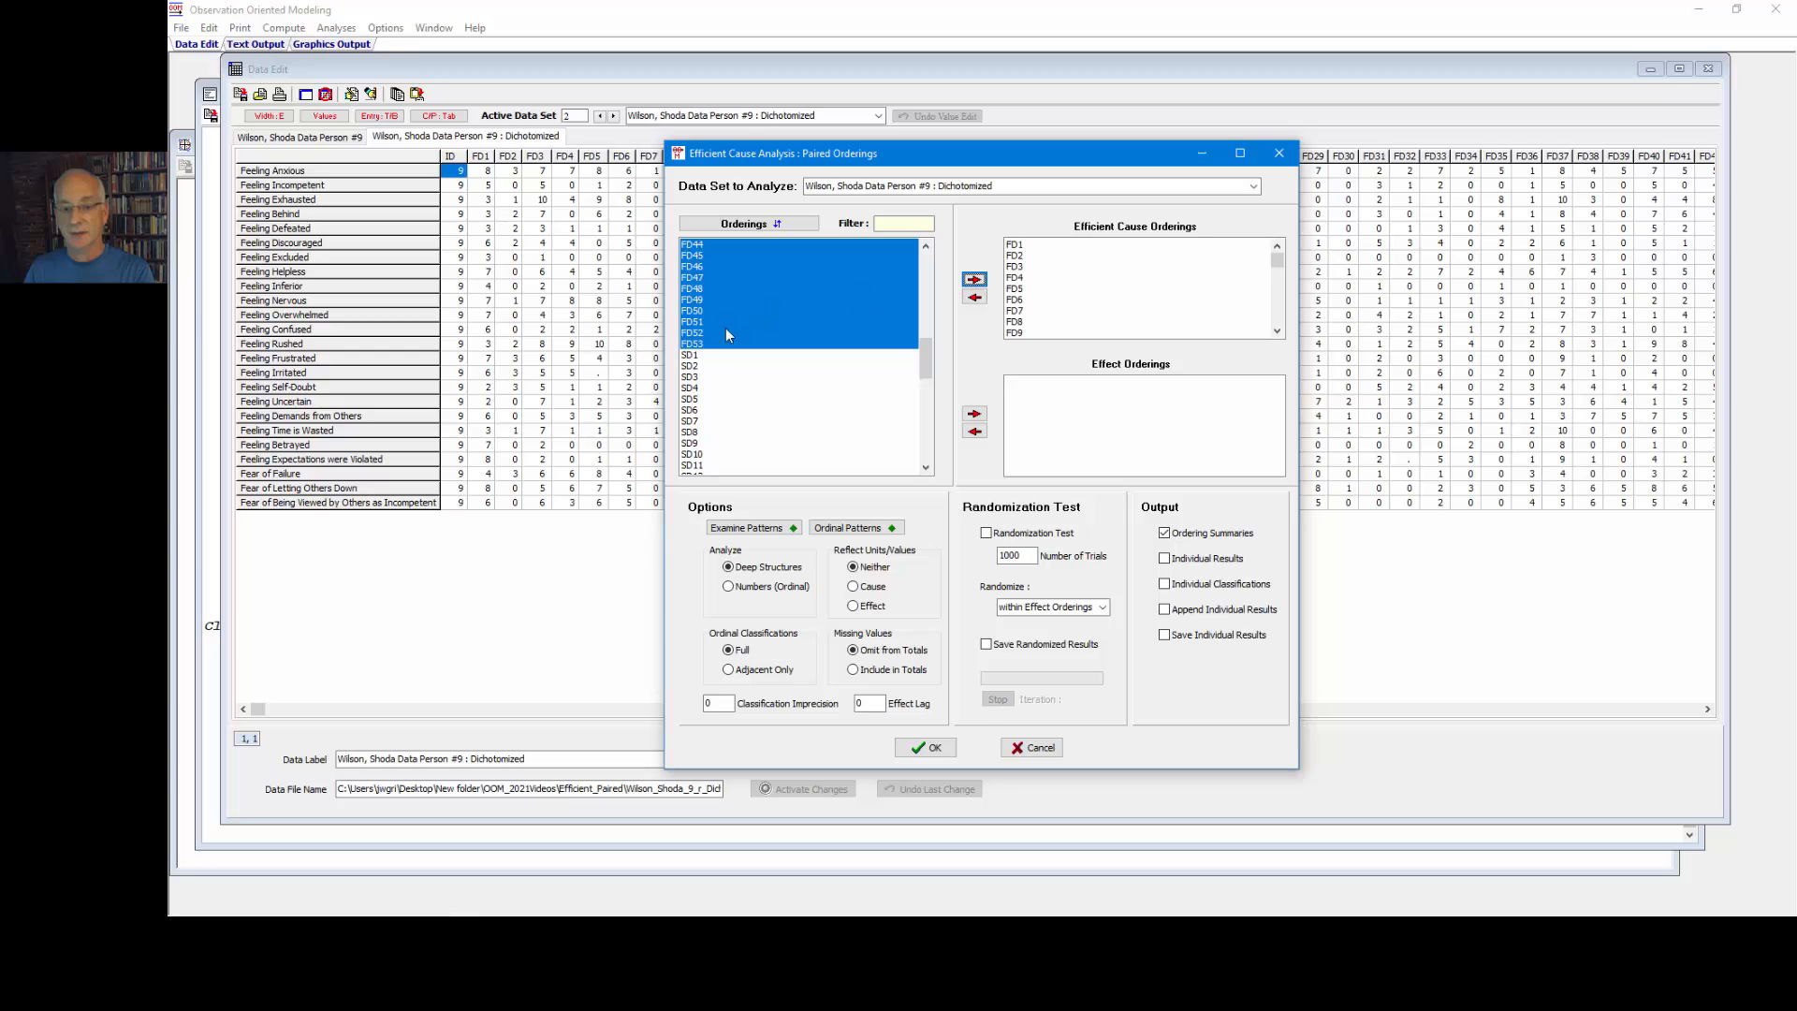
Step: Add SD1 through SD53 as the effect orderings
left_click(694, 348)
left_click(692, 357)
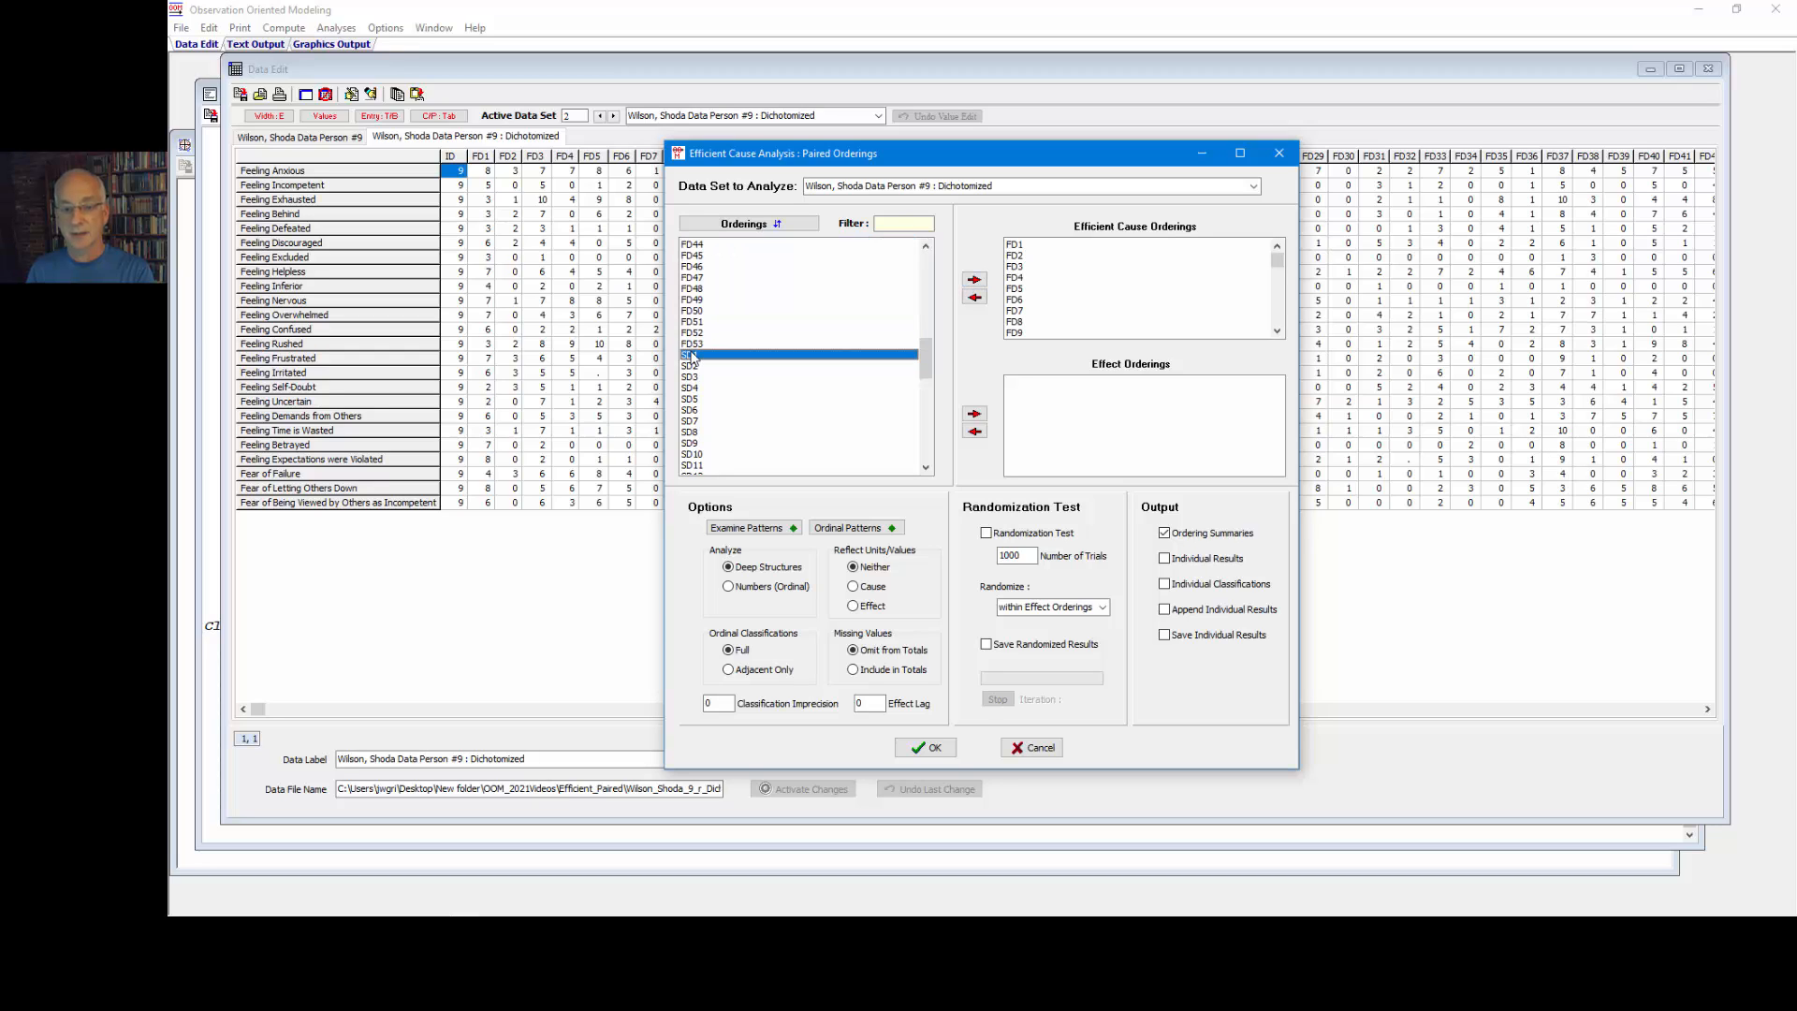
key("shift+Down")
key("shift+Down")
key("shift+Down")
key("shift+Down")
key("shift+Down")
key("shift+Down")
key("shift+Down")
key("shift+Down")
key("shift+Down")
key("shift+Down")
key("shift+Down")
key("shift+Down")
key("shift+Down")
key("shift+Down")
key("shift+Down")
key("shift+Down")
key("shift+Down")
key("shift+Down")
key("shift+Down")
key("shift+Down")
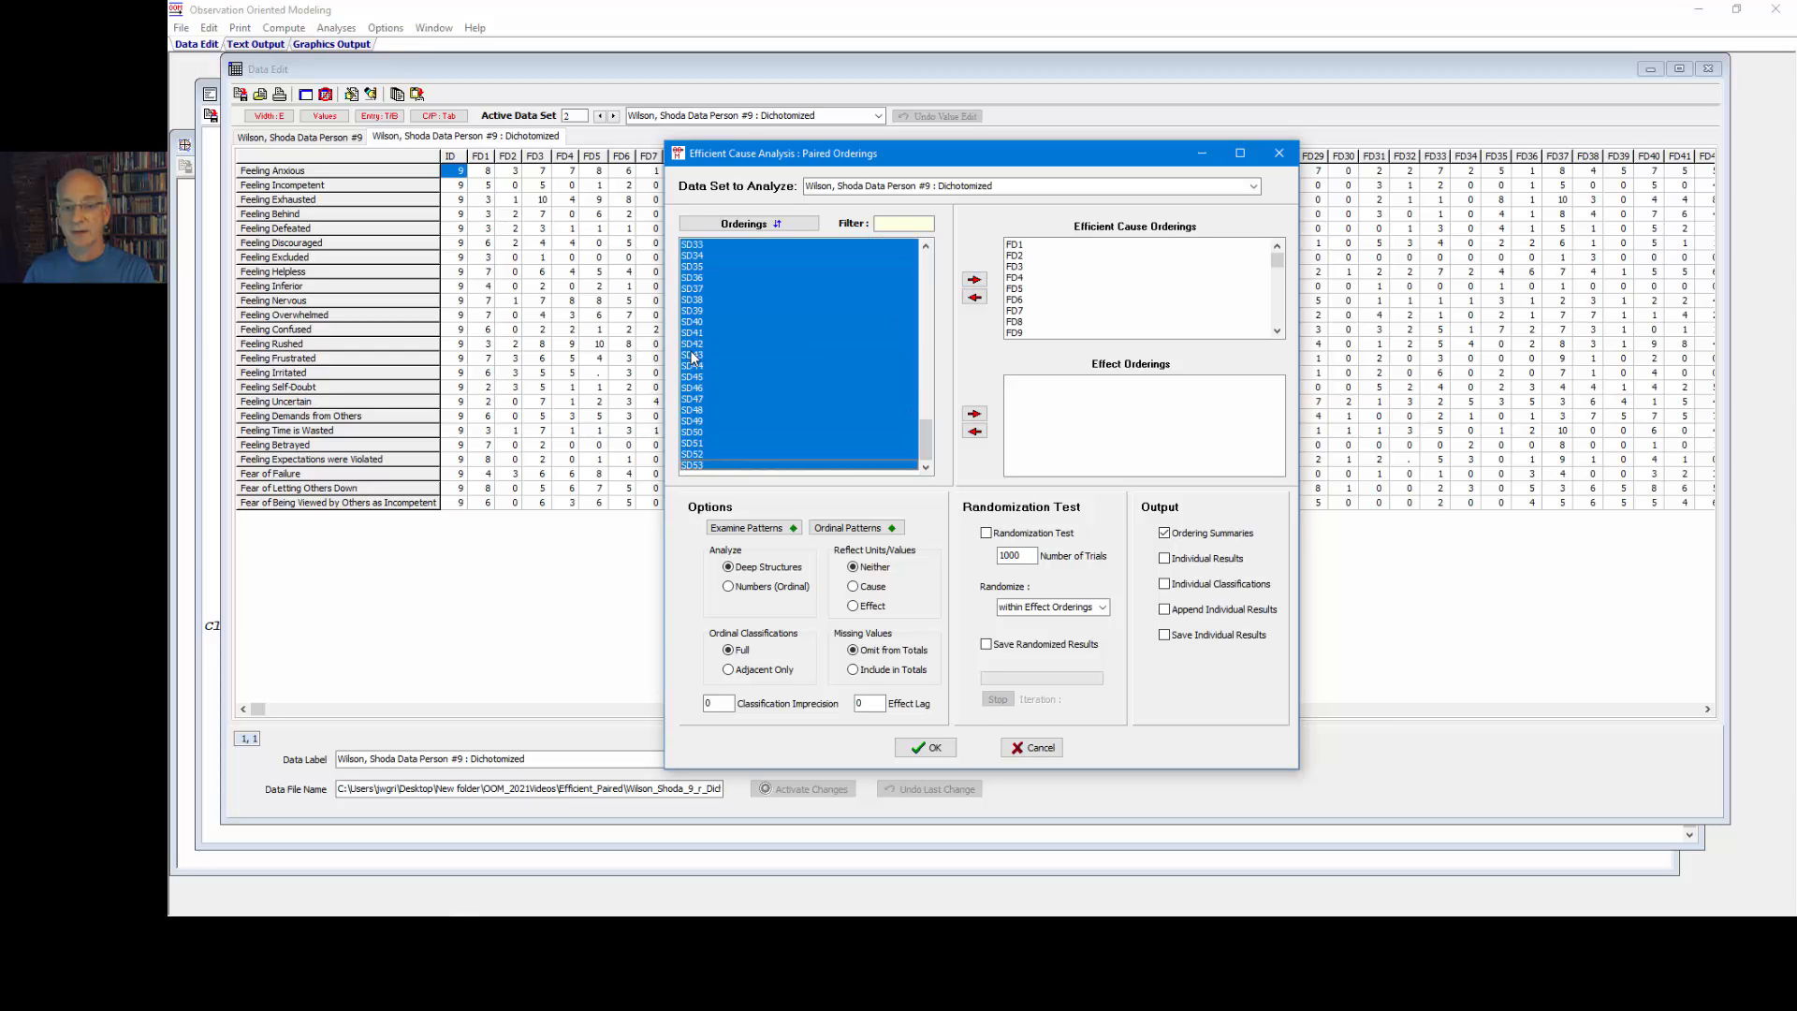
left_click(974, 414)
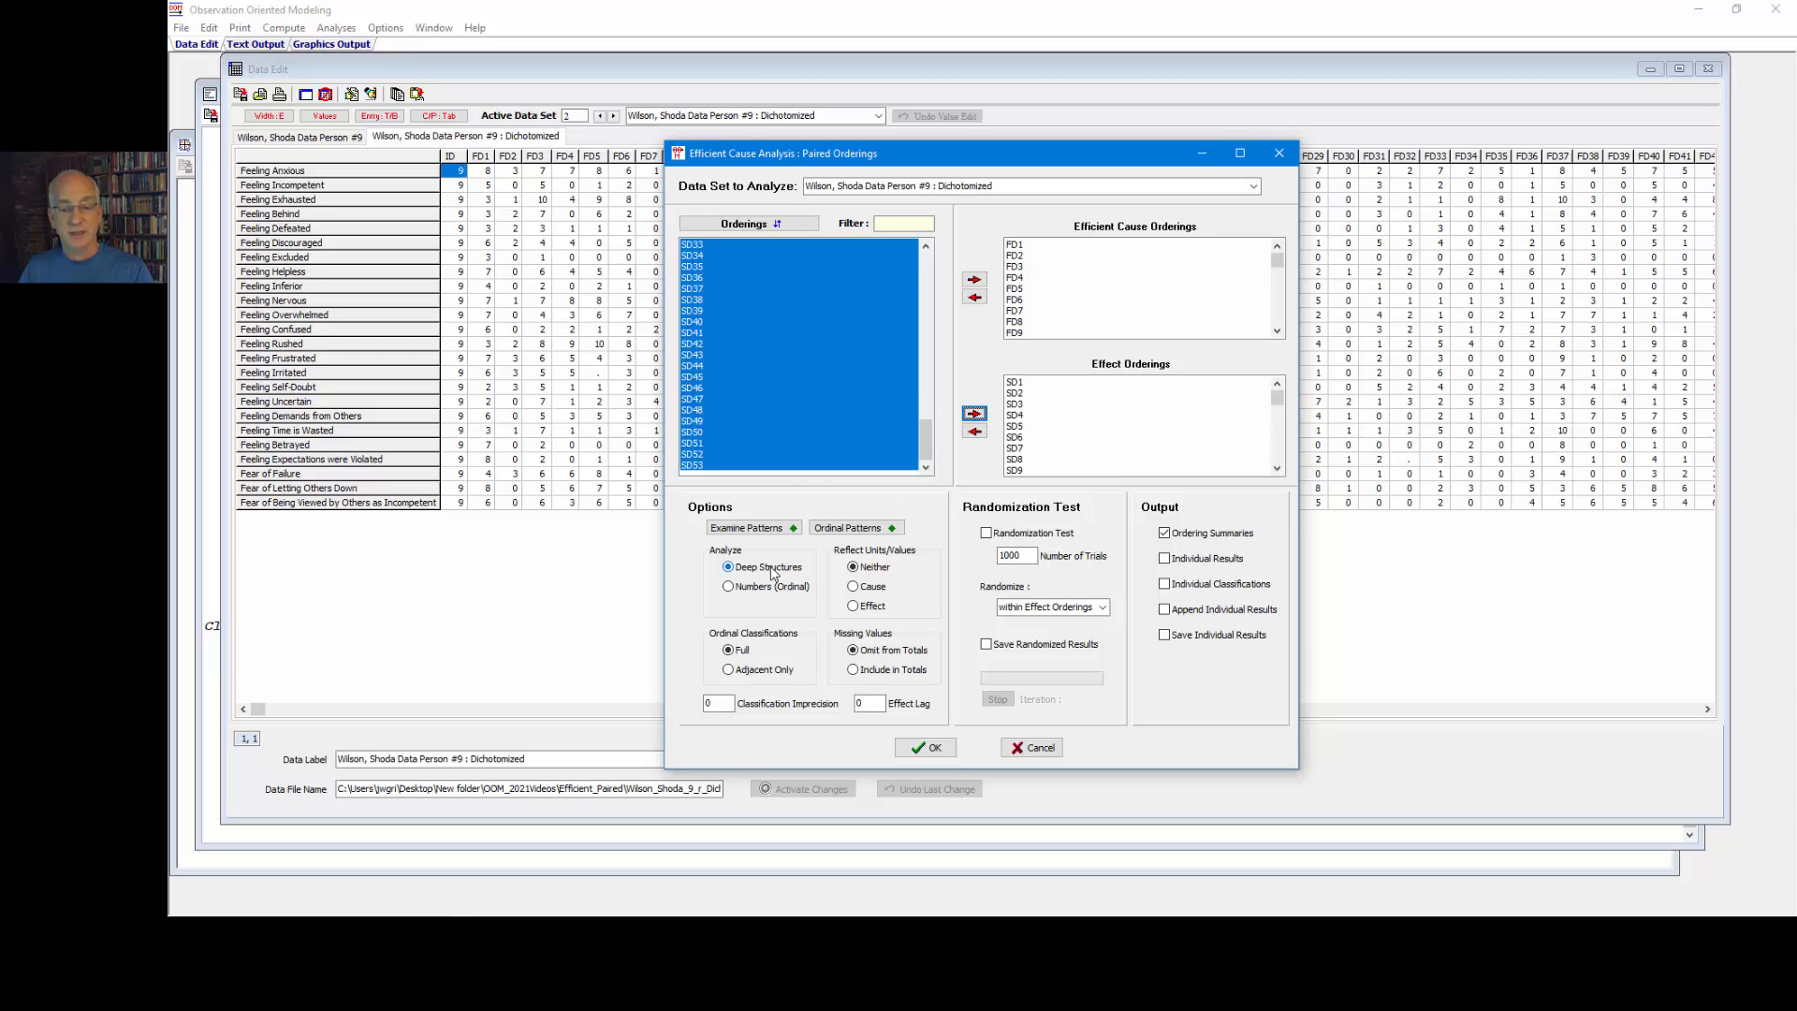
Step: Set the ordinal classifications to Adjacent Only and graph the dichotomized cause and effect pattern for Feeling Anxious
left_click(738, 671)
left_click(756, 530)
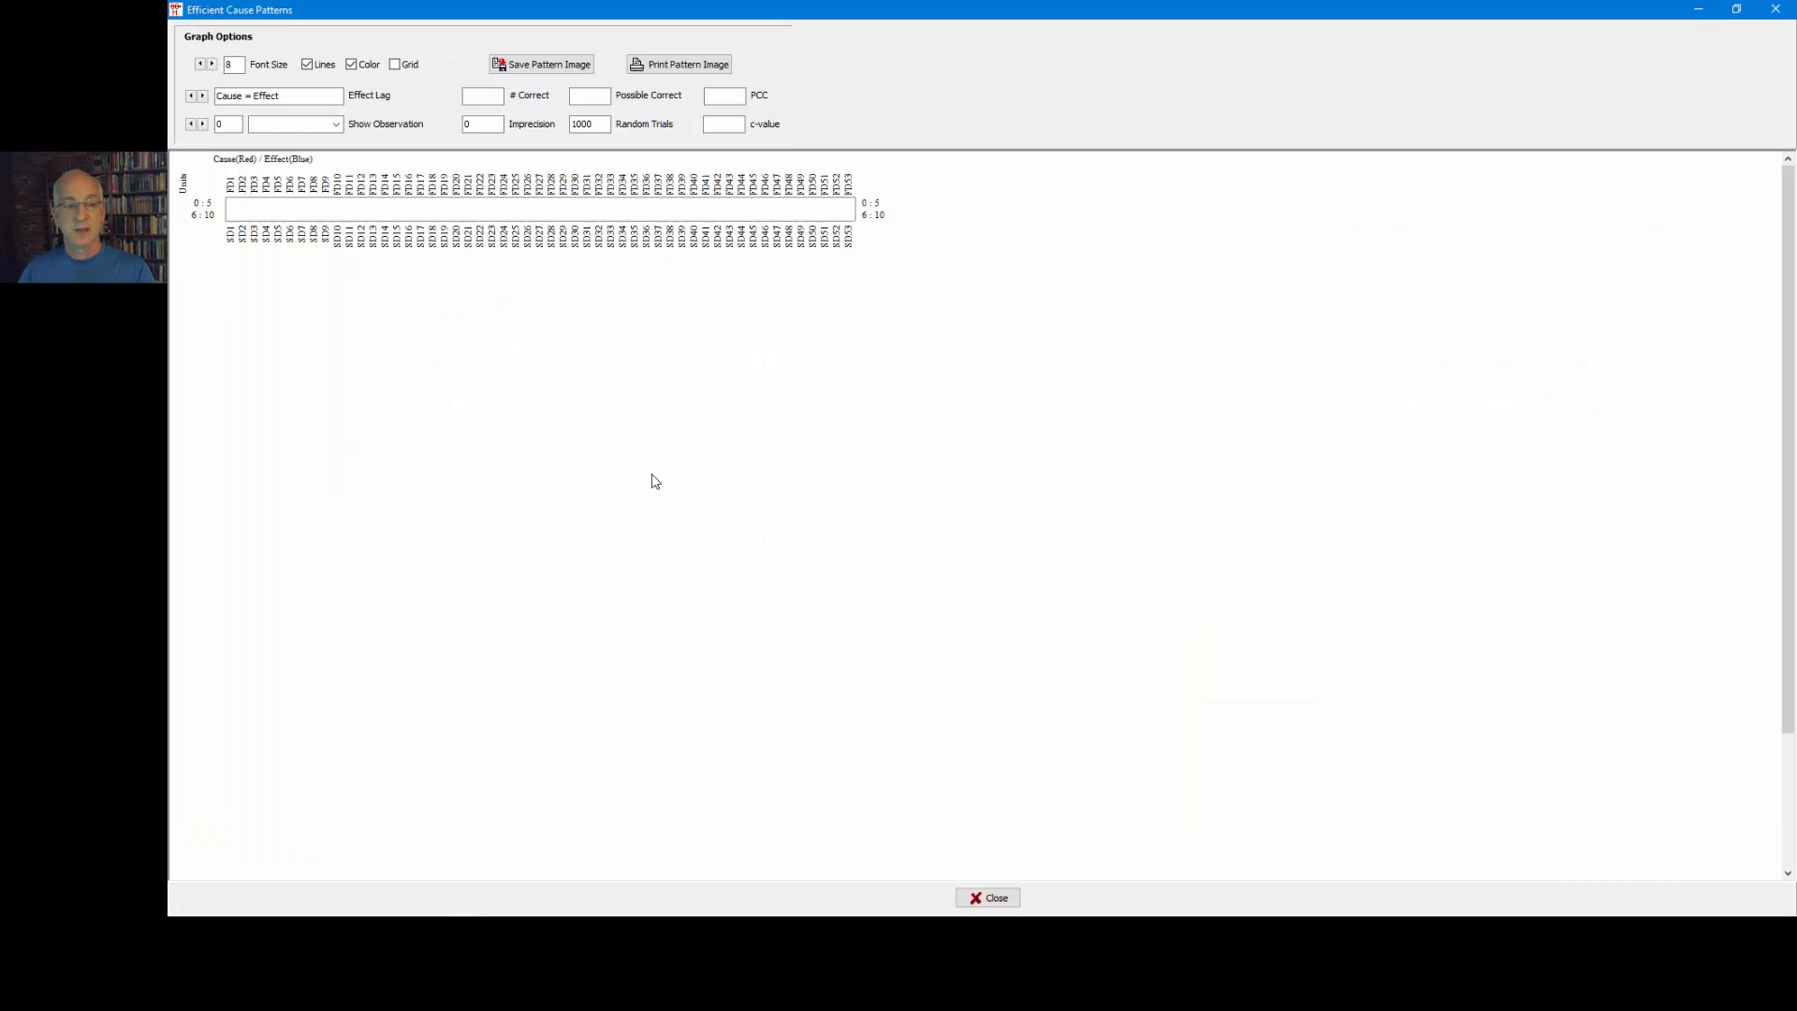
left_click(203, 124)
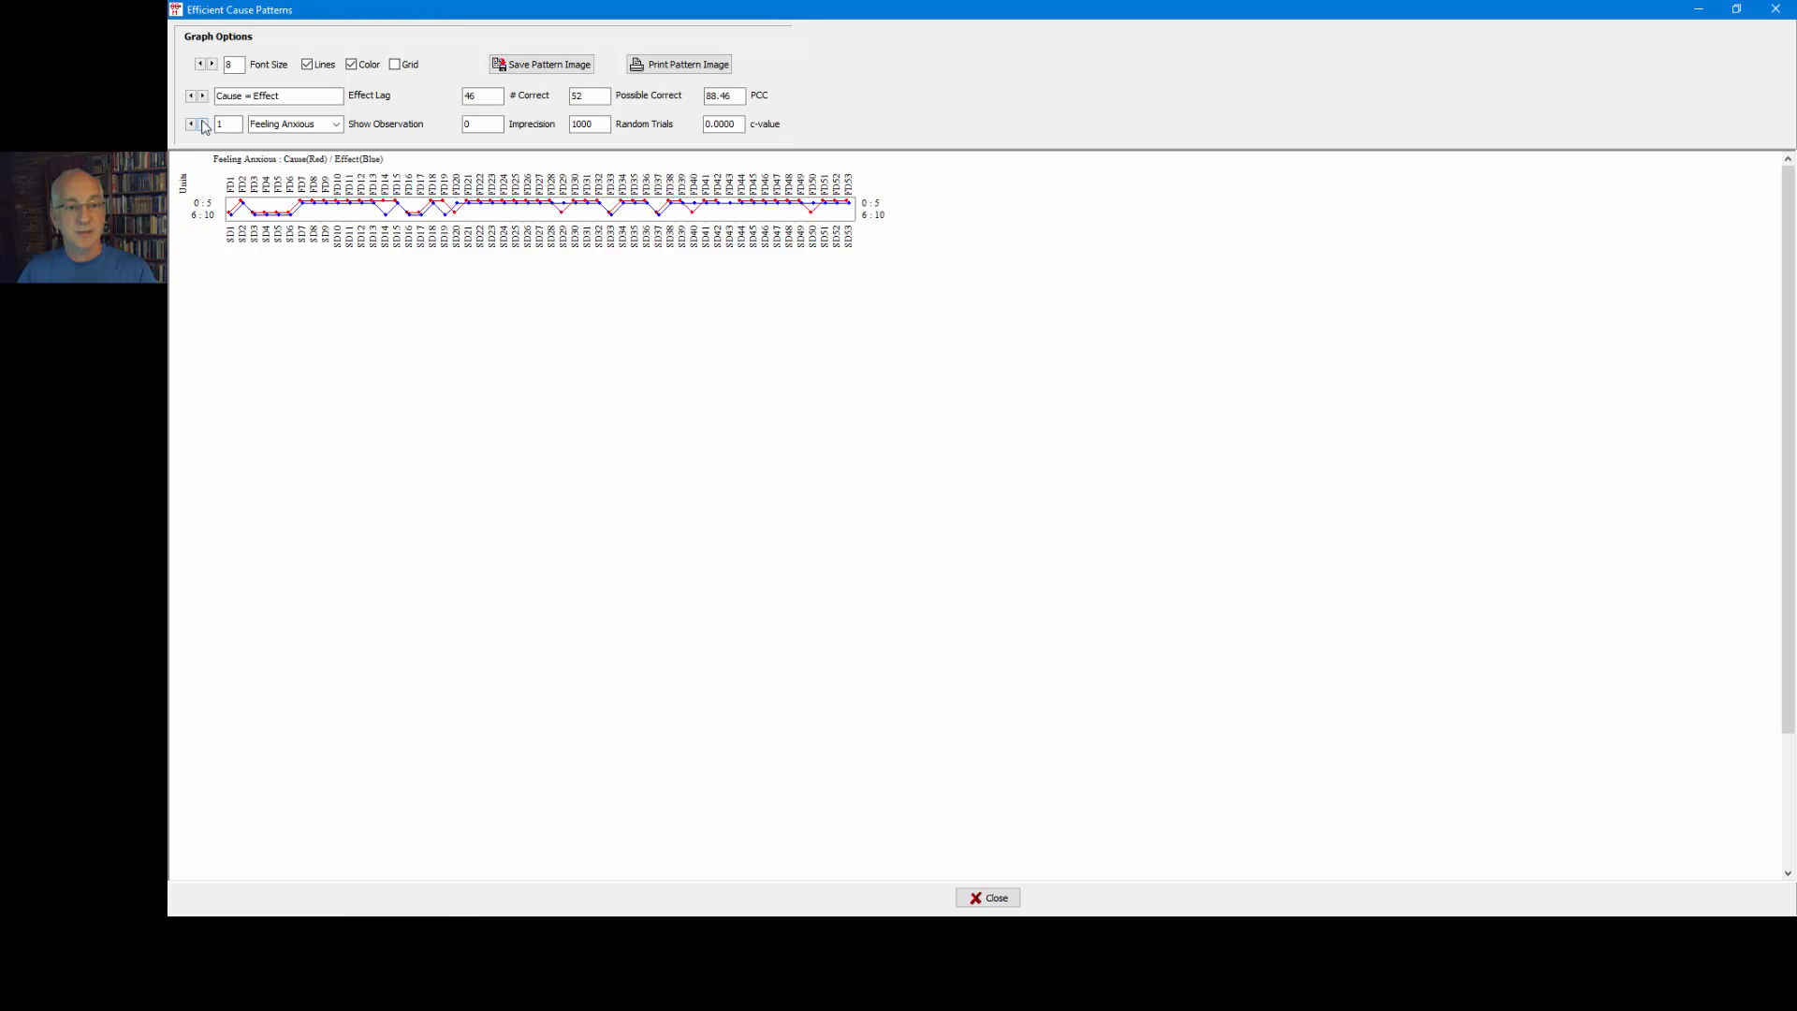
Step: Show the Feeling Anxious pattern without lines at font size 14 and review its number correct and PCC
left_click(212, 64)
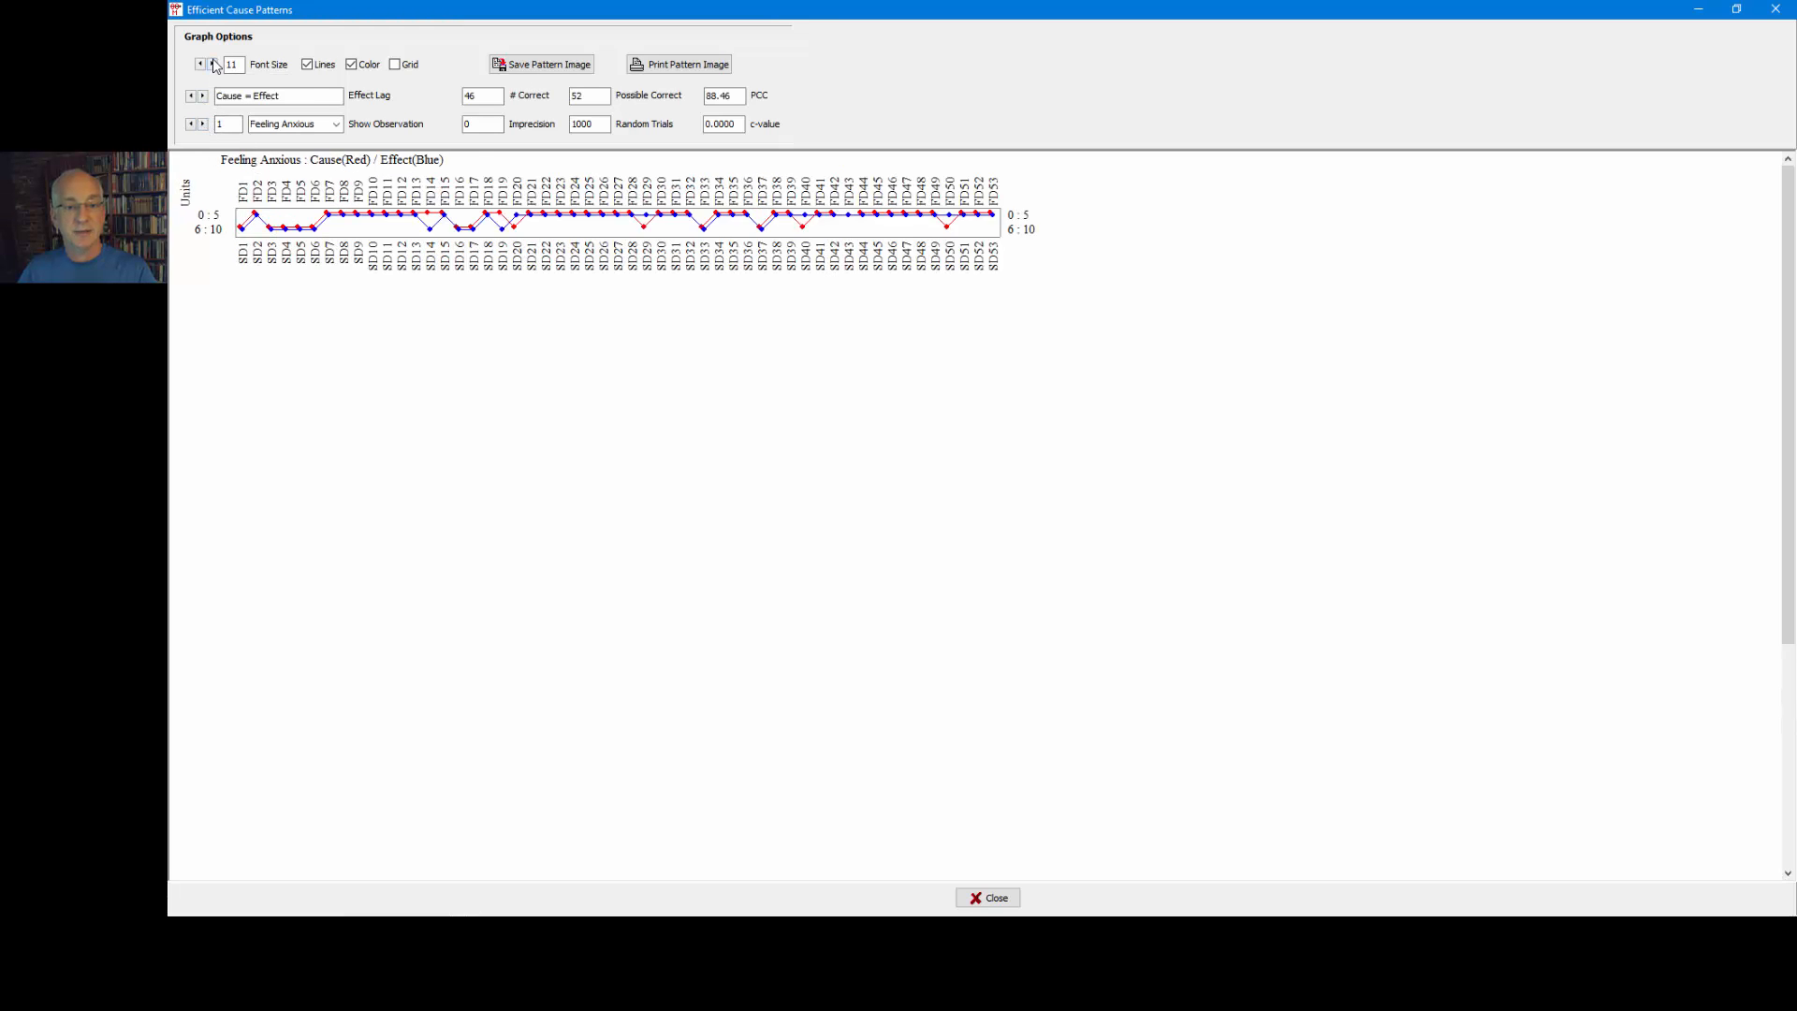
left_click(213, 64)
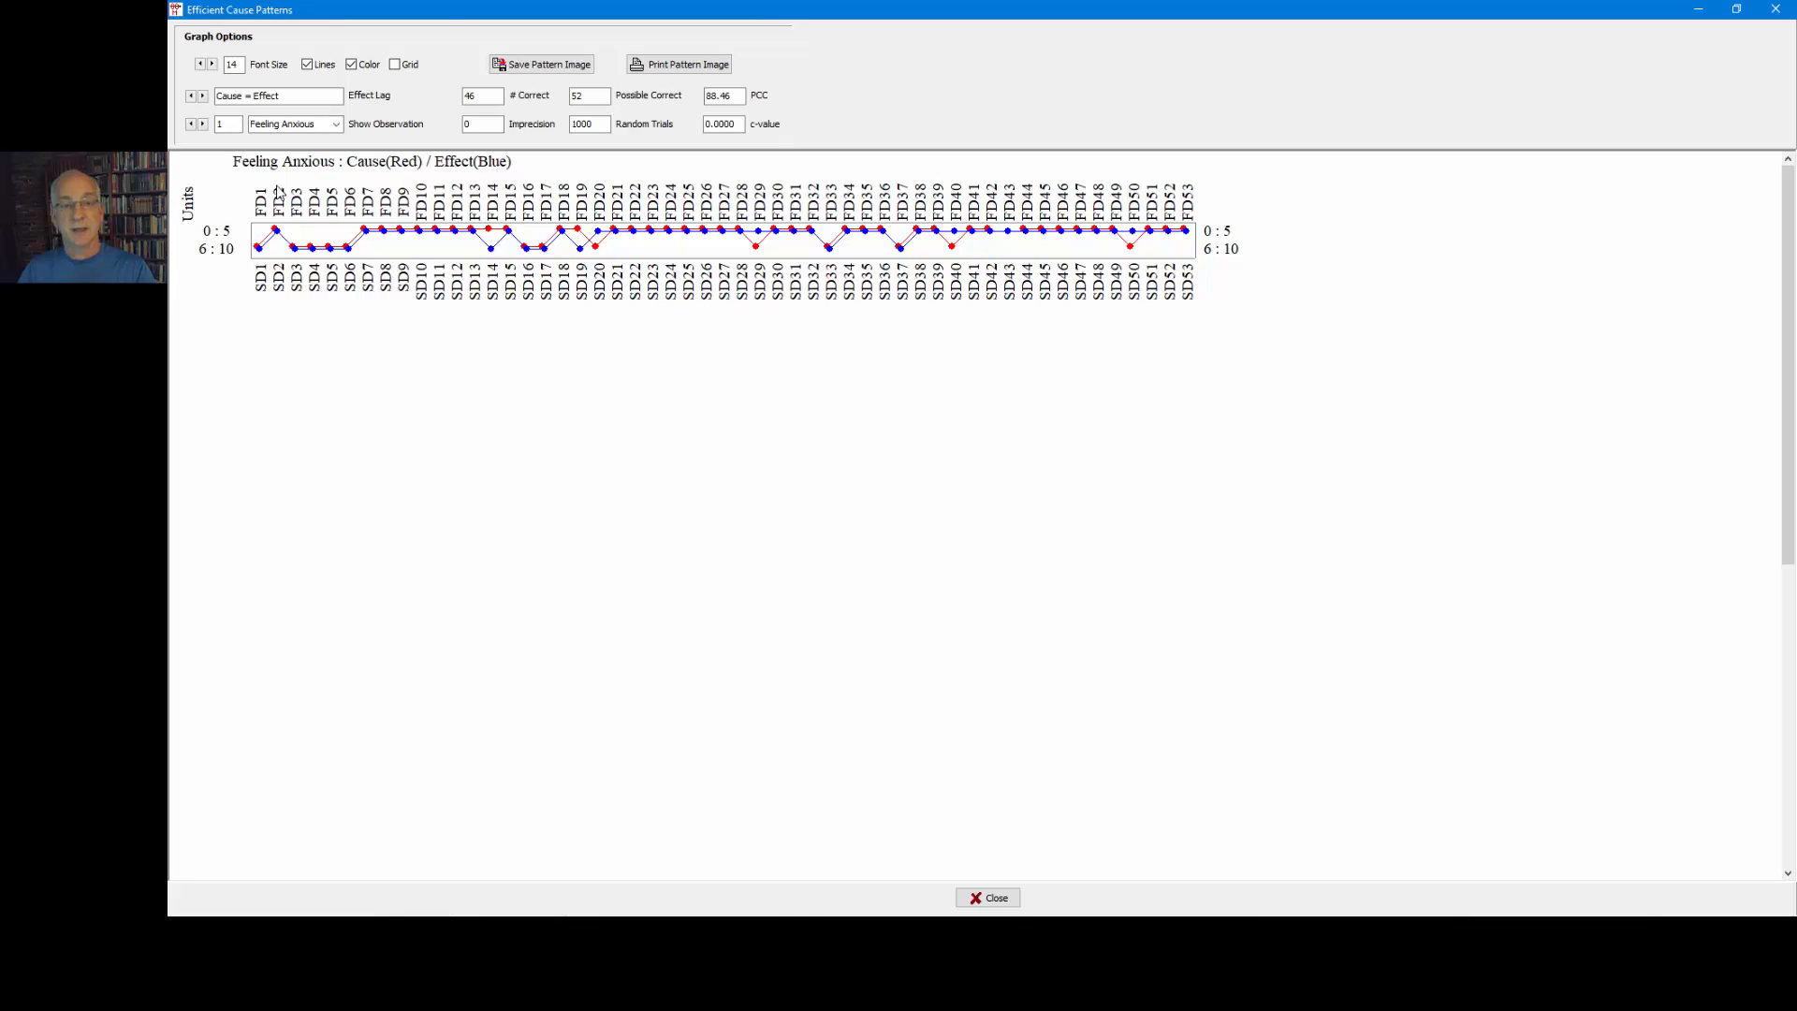
left_click(306, 64)
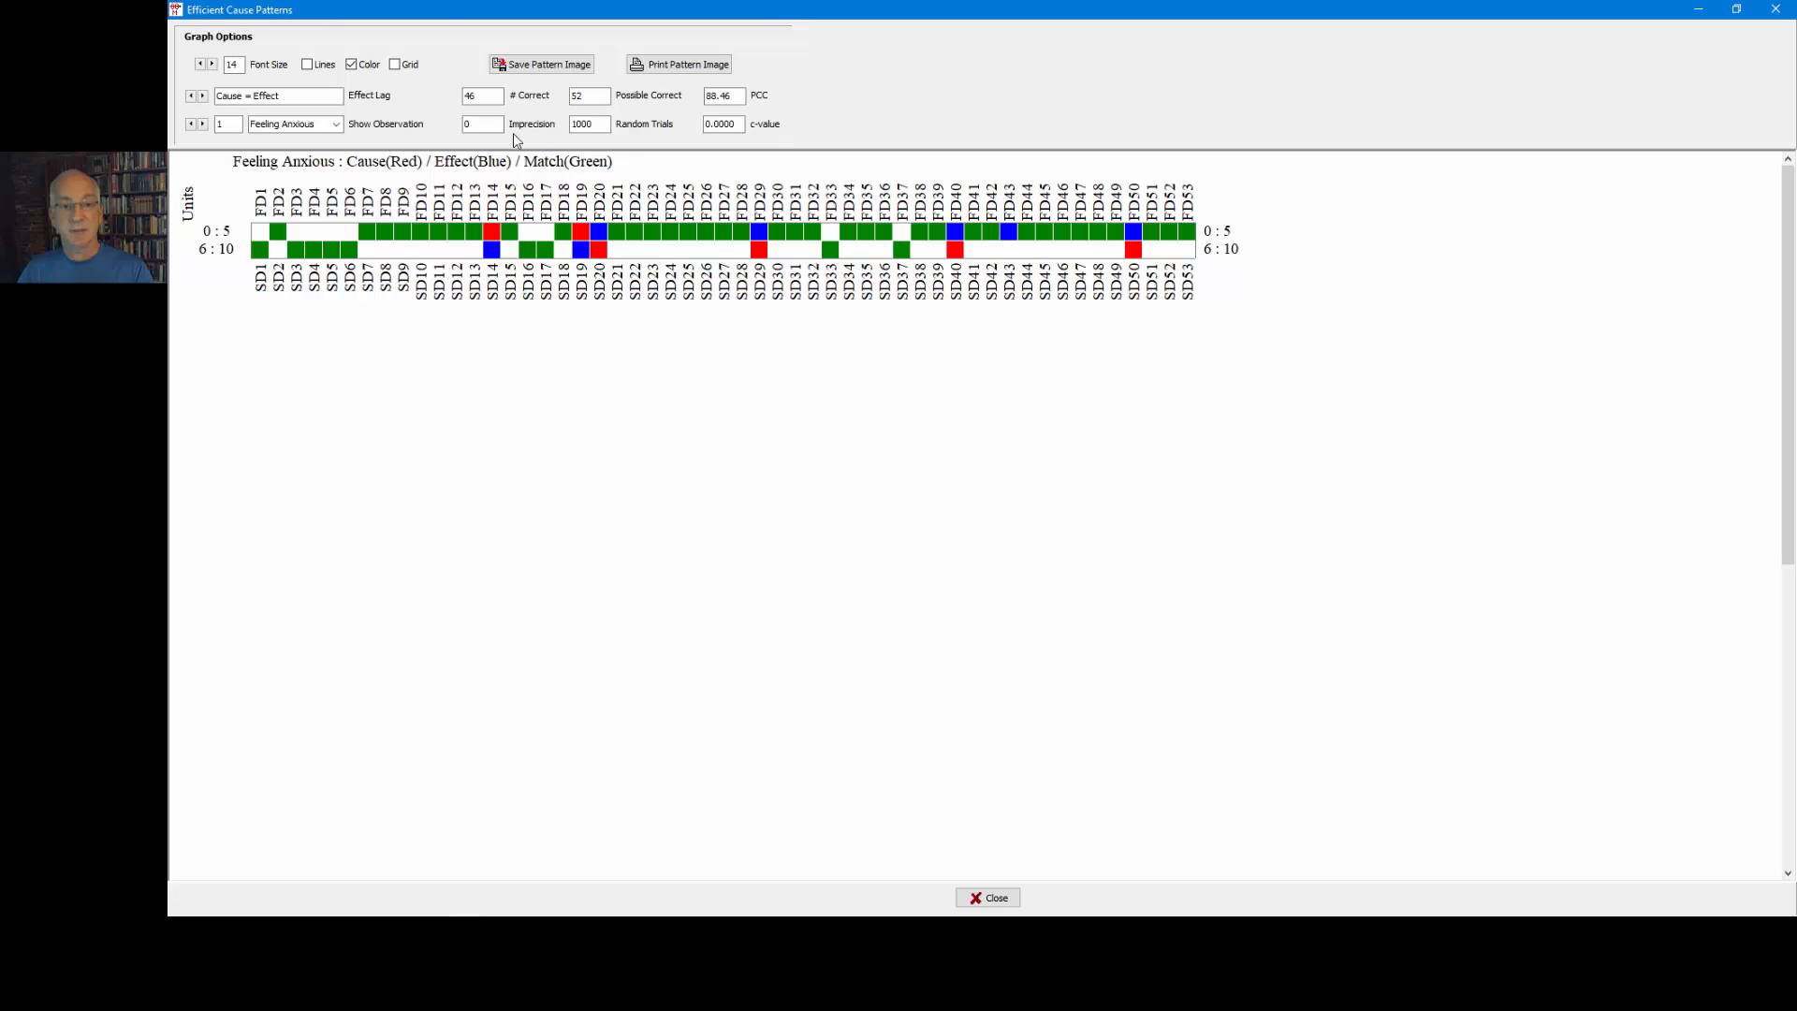
left_click_drag(490, 99, 461, 96)
left_click_drag(742, 96, 692, 113)
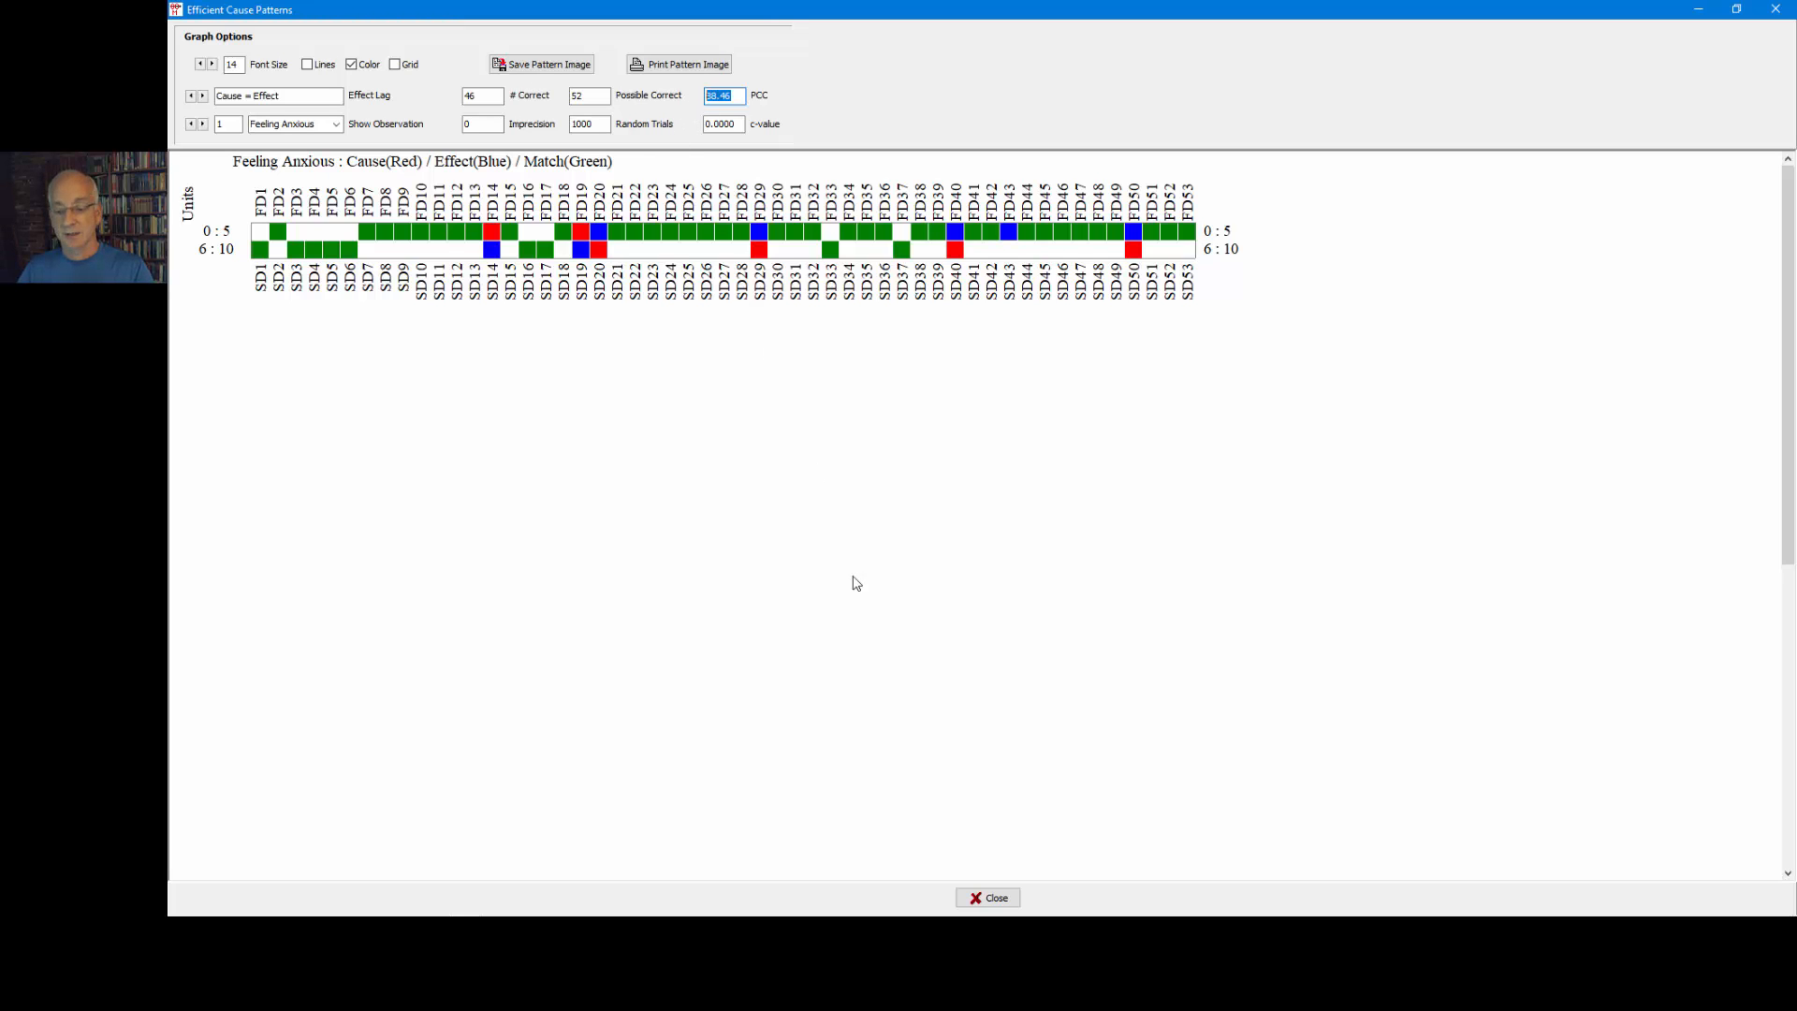
left_click(984, 896)
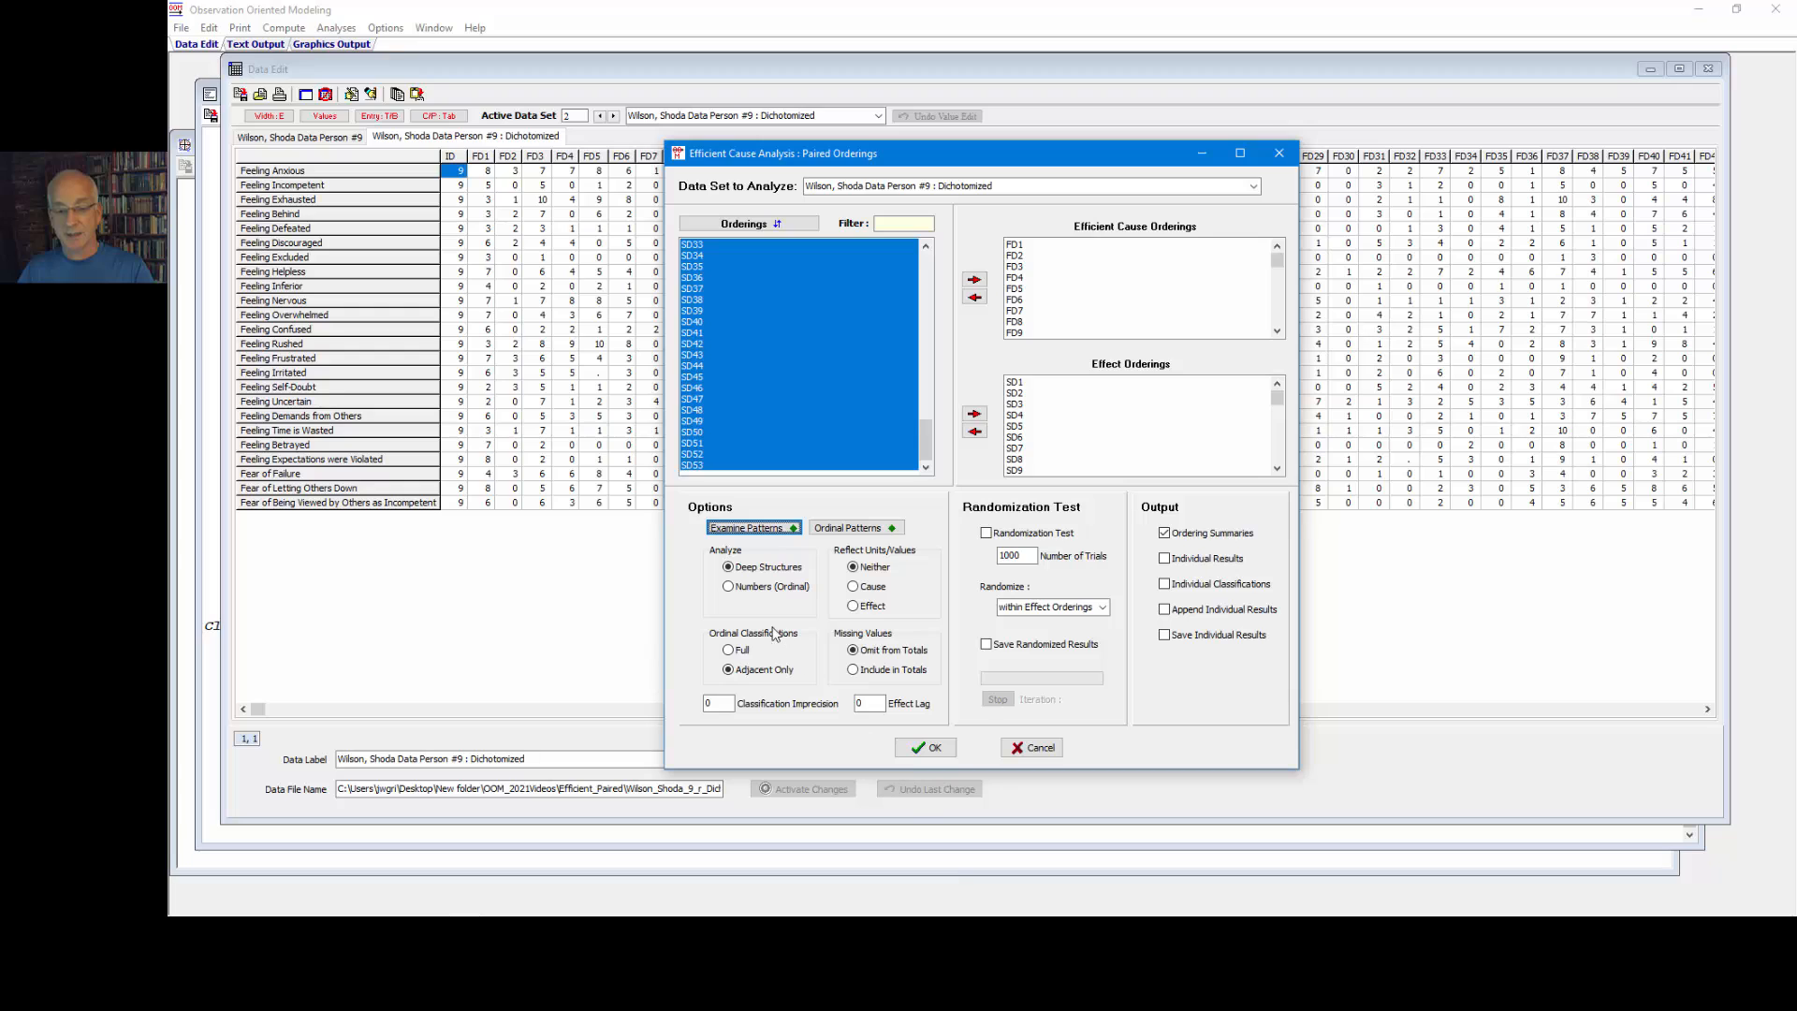
Step: Switch the analysis to Numbers (Ordinal) and examine the Feeling Anxious cause and effect pattern at font size 12
left_click(747, 589)
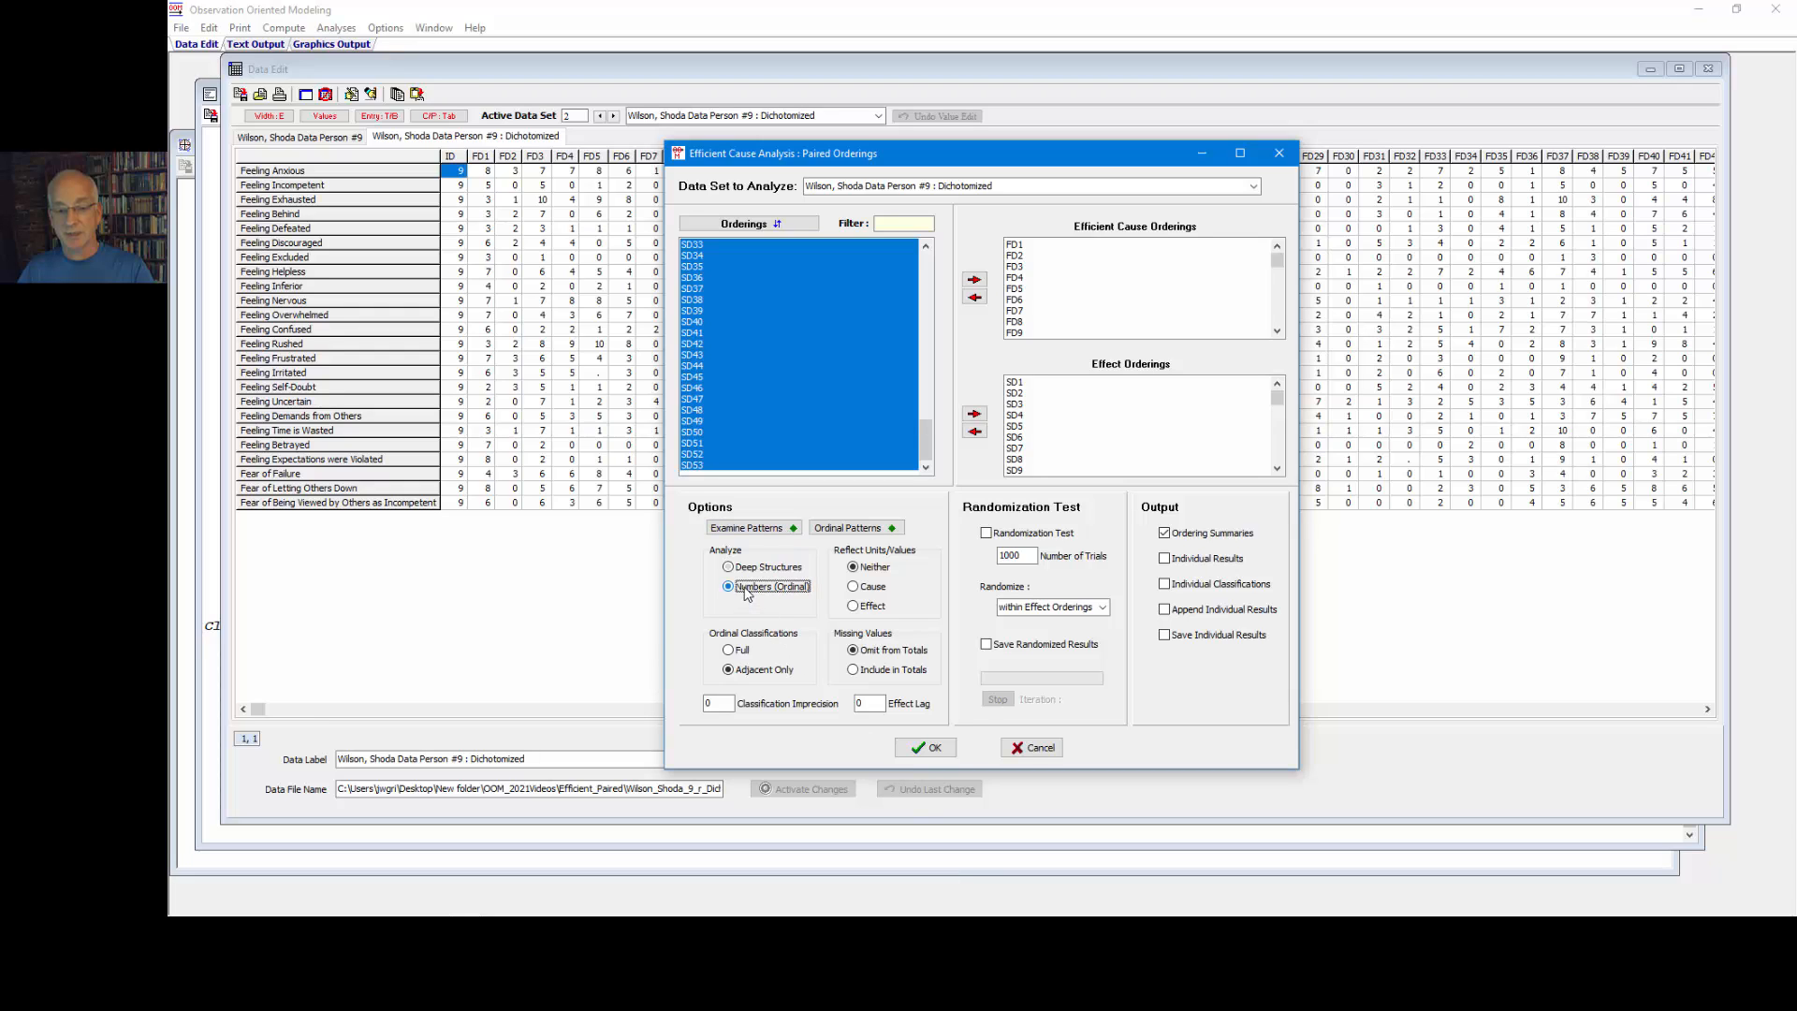
left_click(742, 530)
left_click(307, 126)
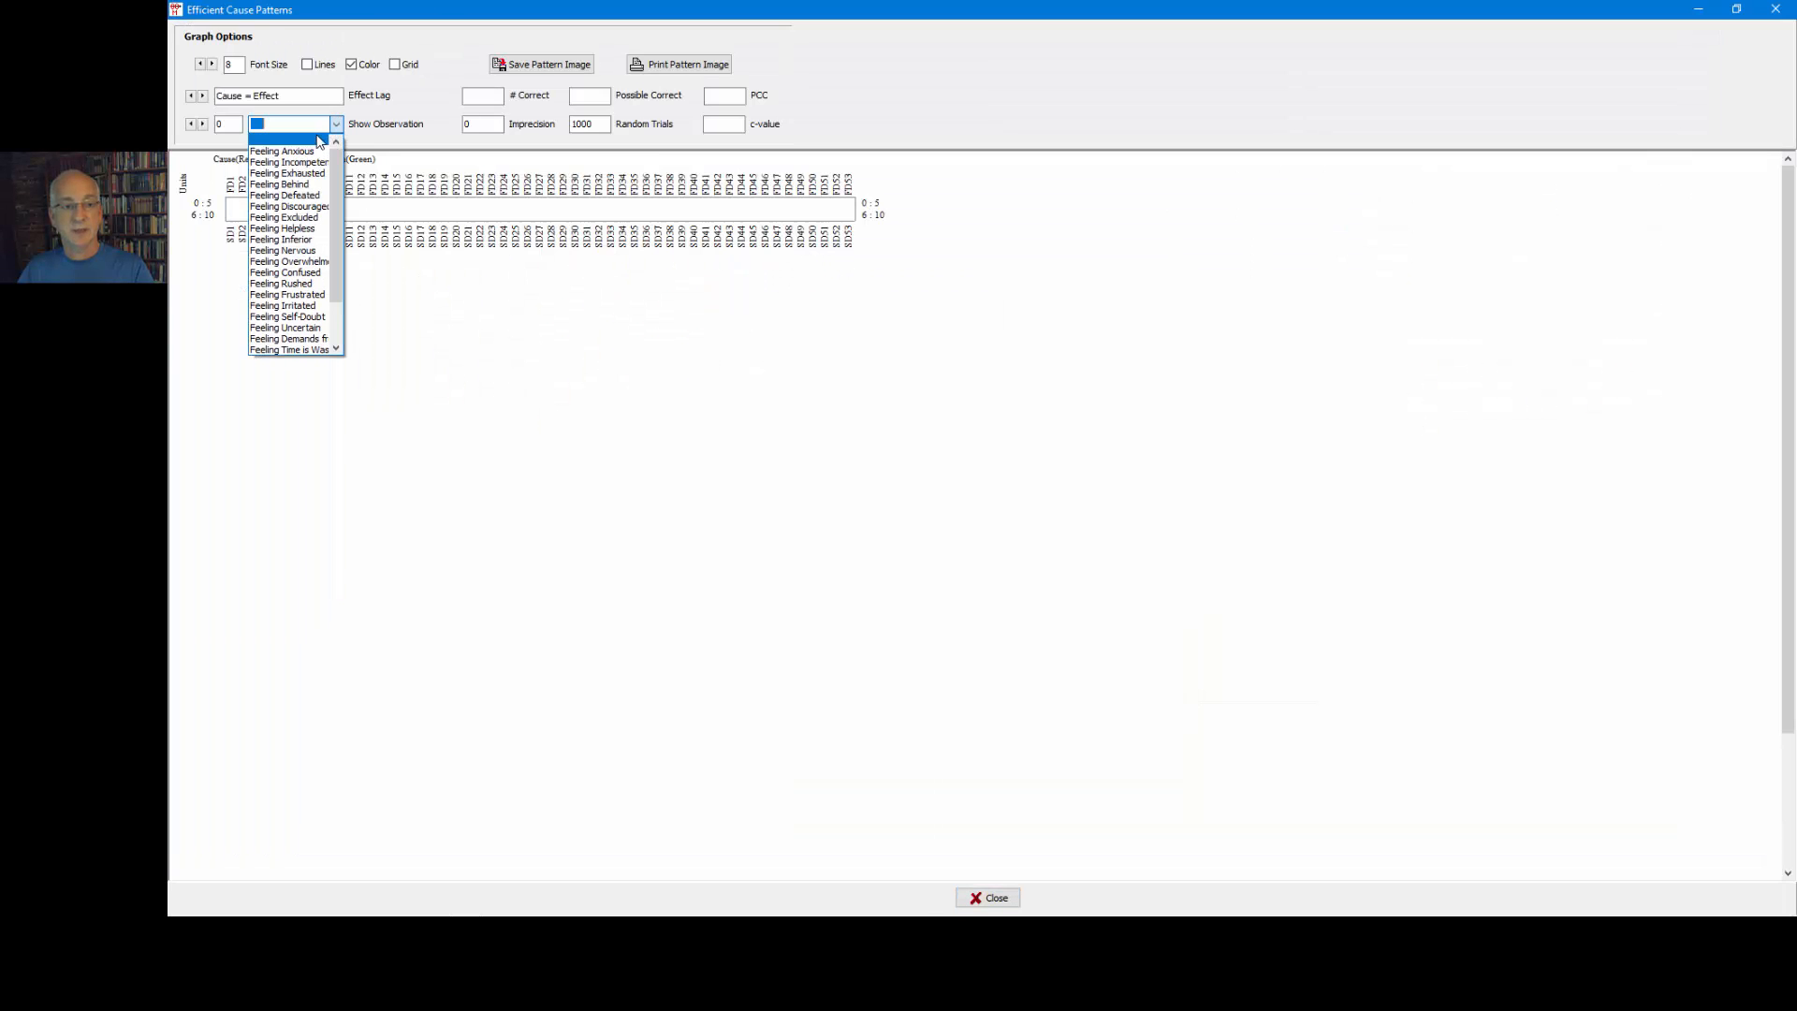
left_click(316, 140)
left_click(213, 64)
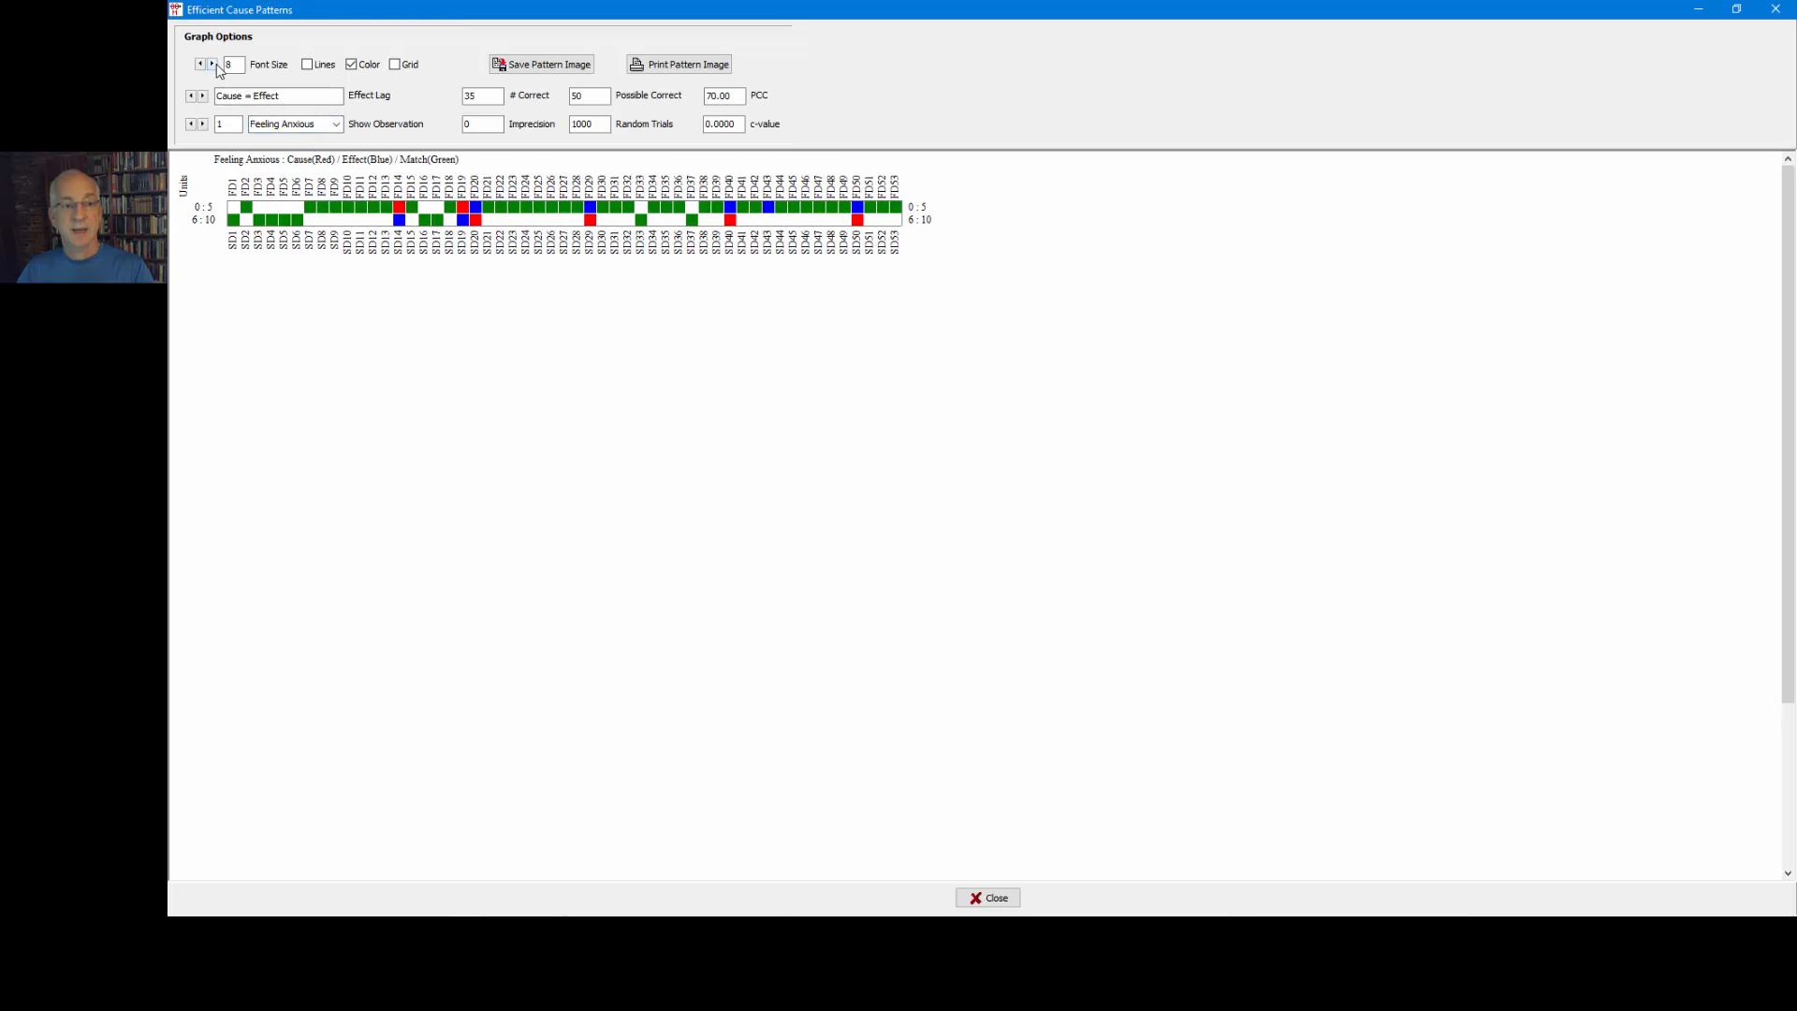
left_click(212, 65)
left_click(213, 64)
left_click(212, 64)
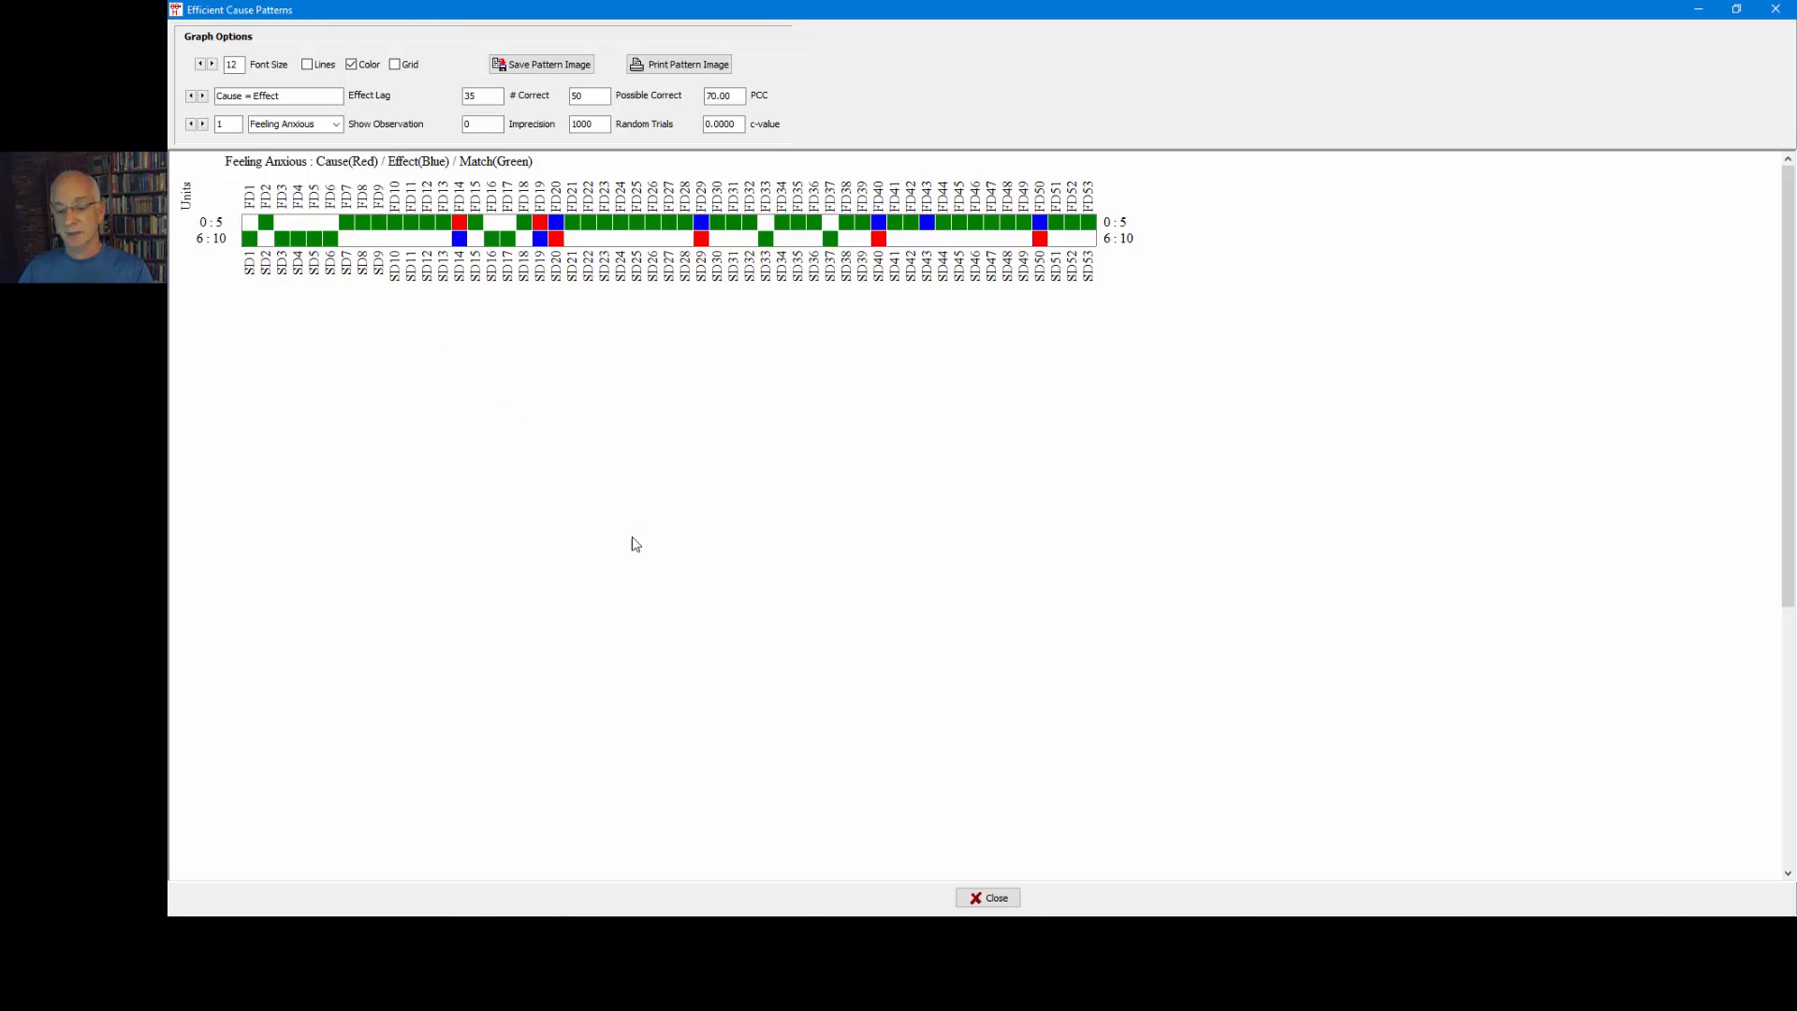
left_click(978, 898)
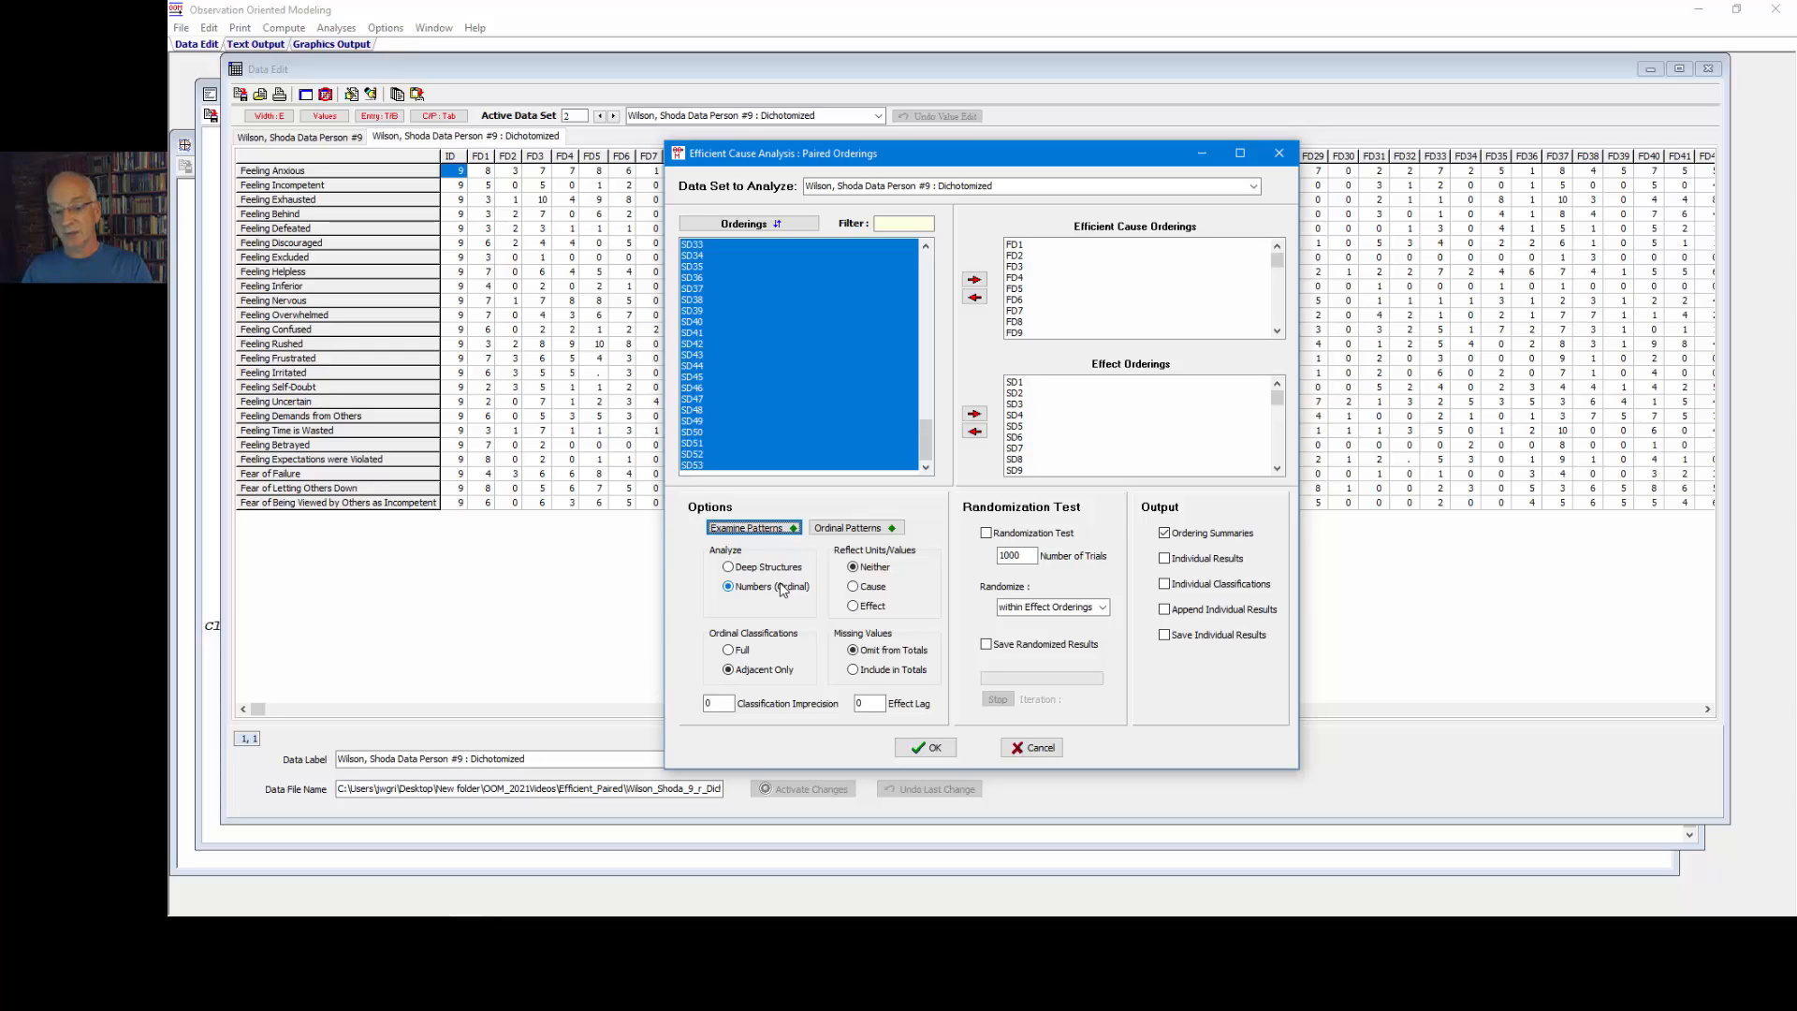
Step: Graph the ordinal pattern for Feeling Anxious with connecting lines and review its number correct and PCC
left_click(843, 529)
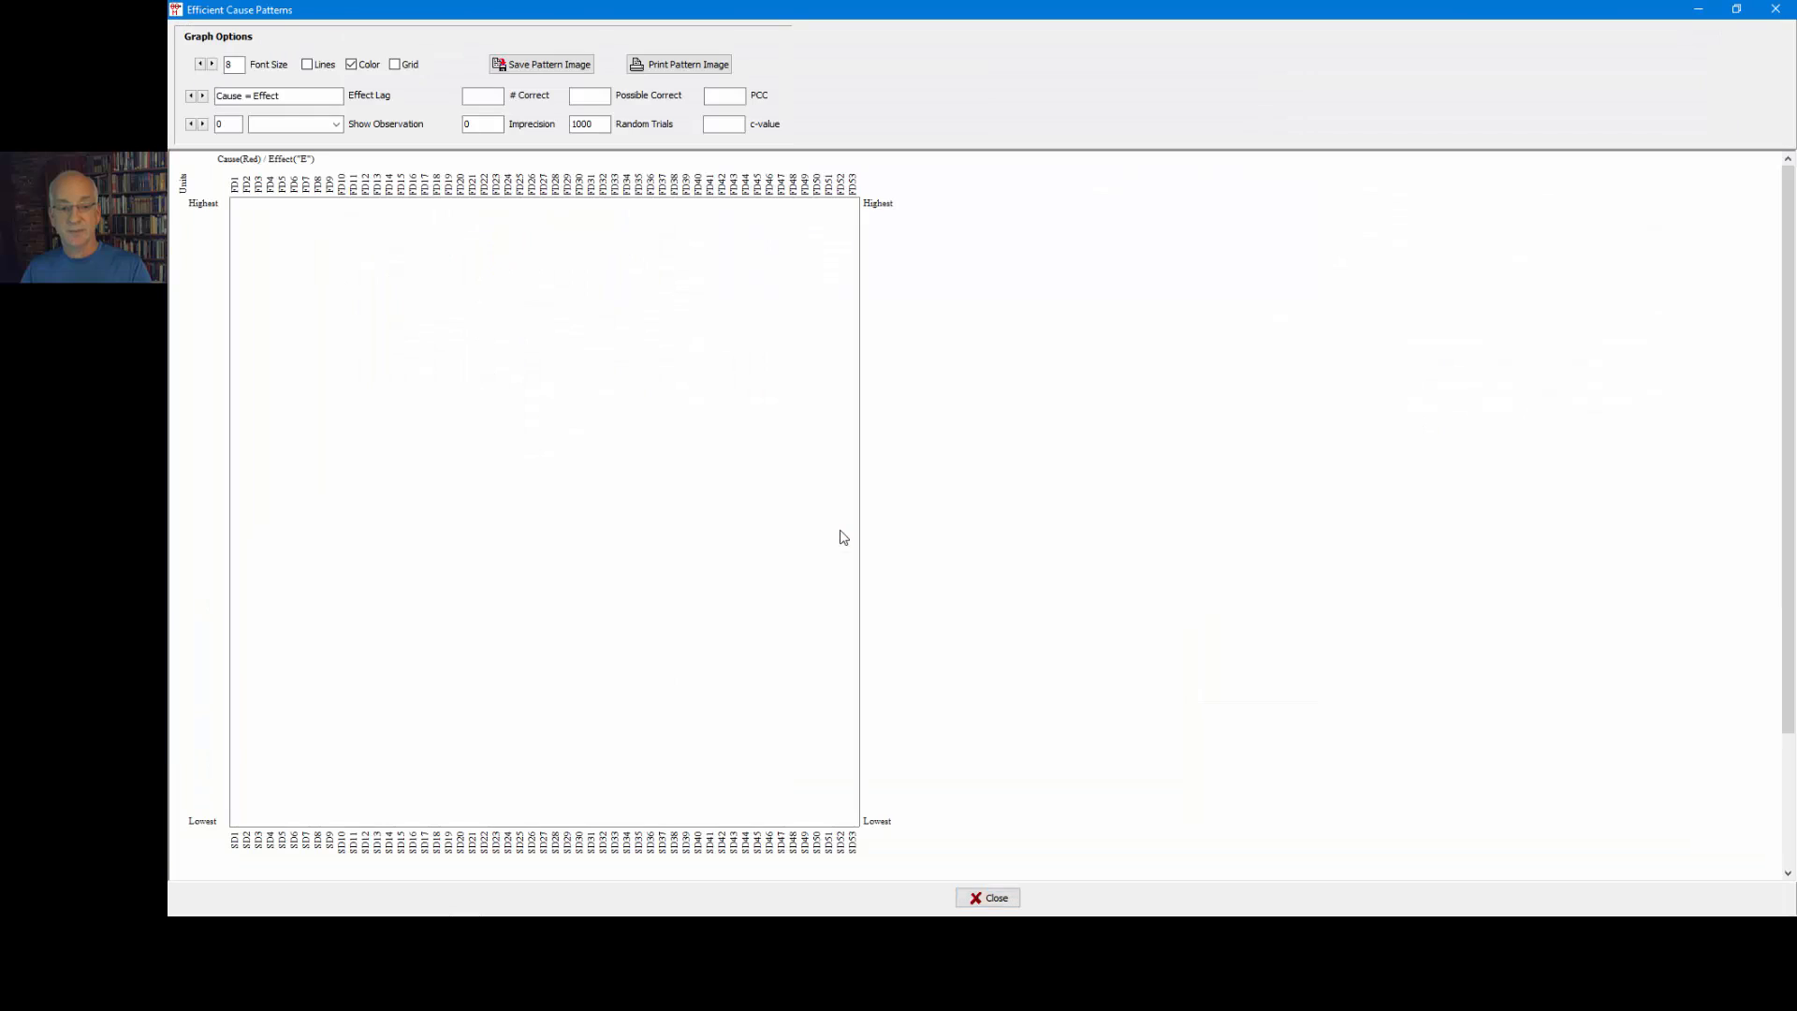
left_click(203, 123)
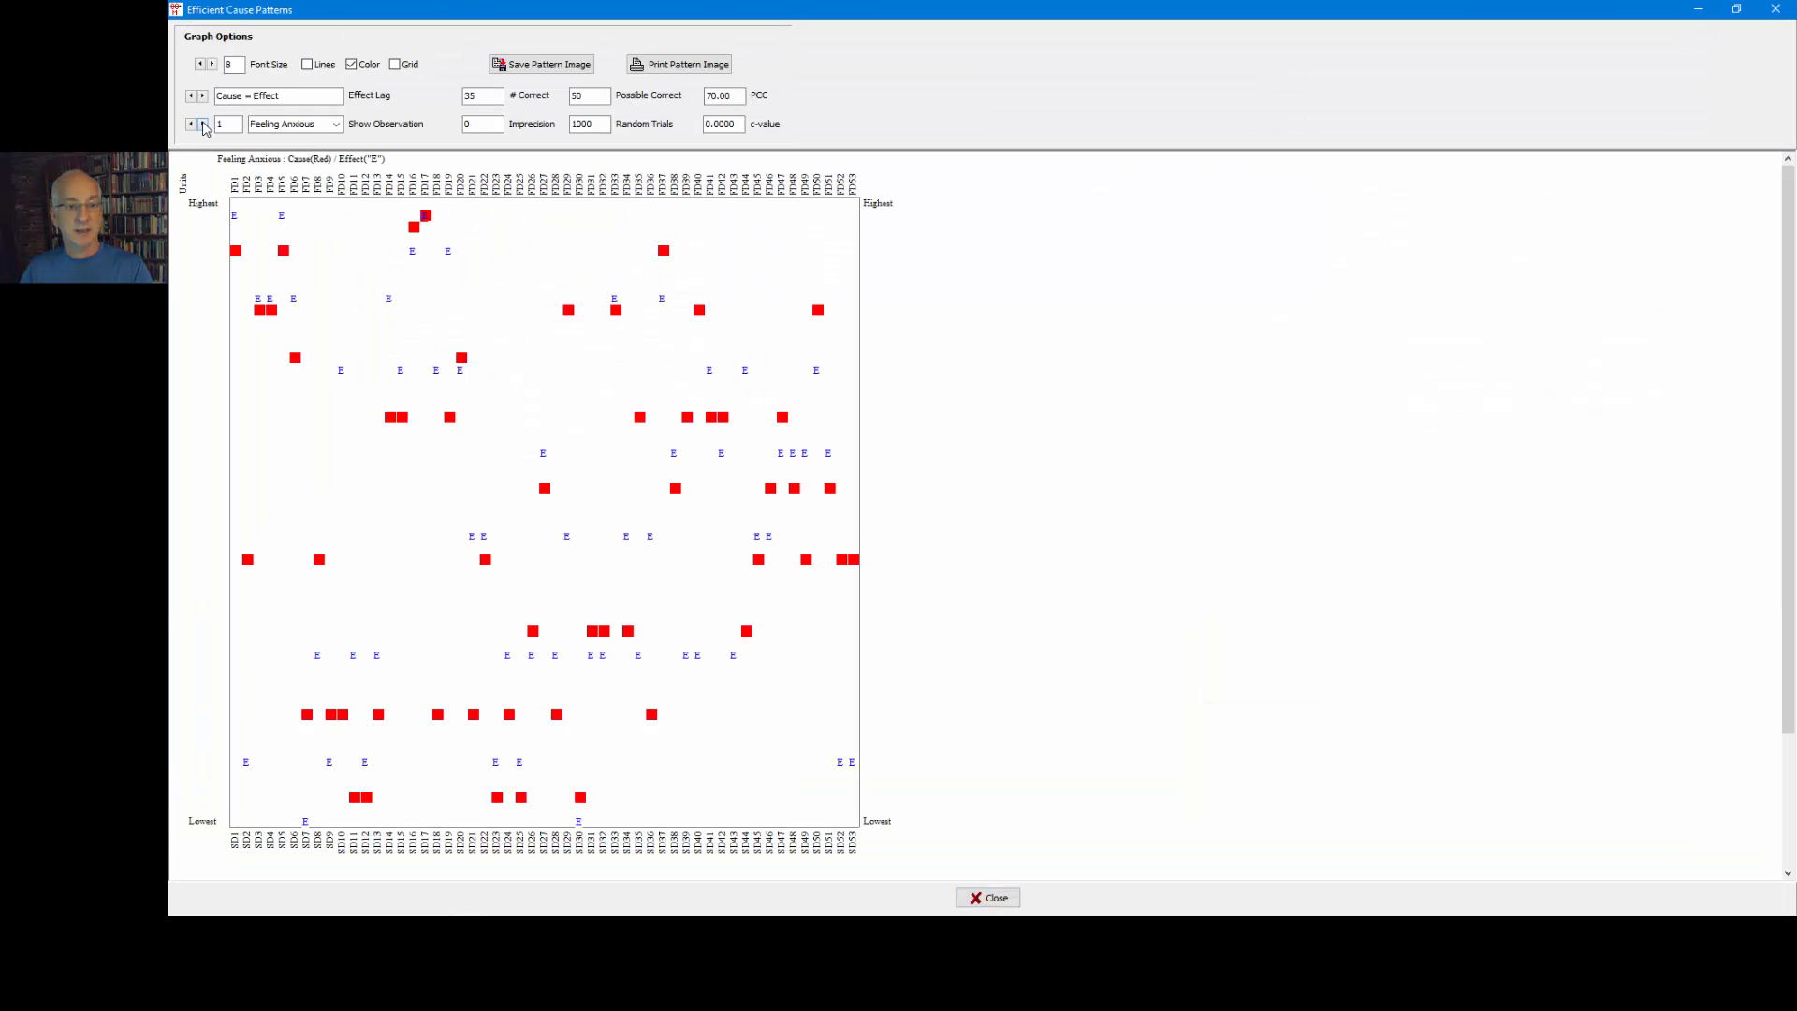
left_click(306, 64)
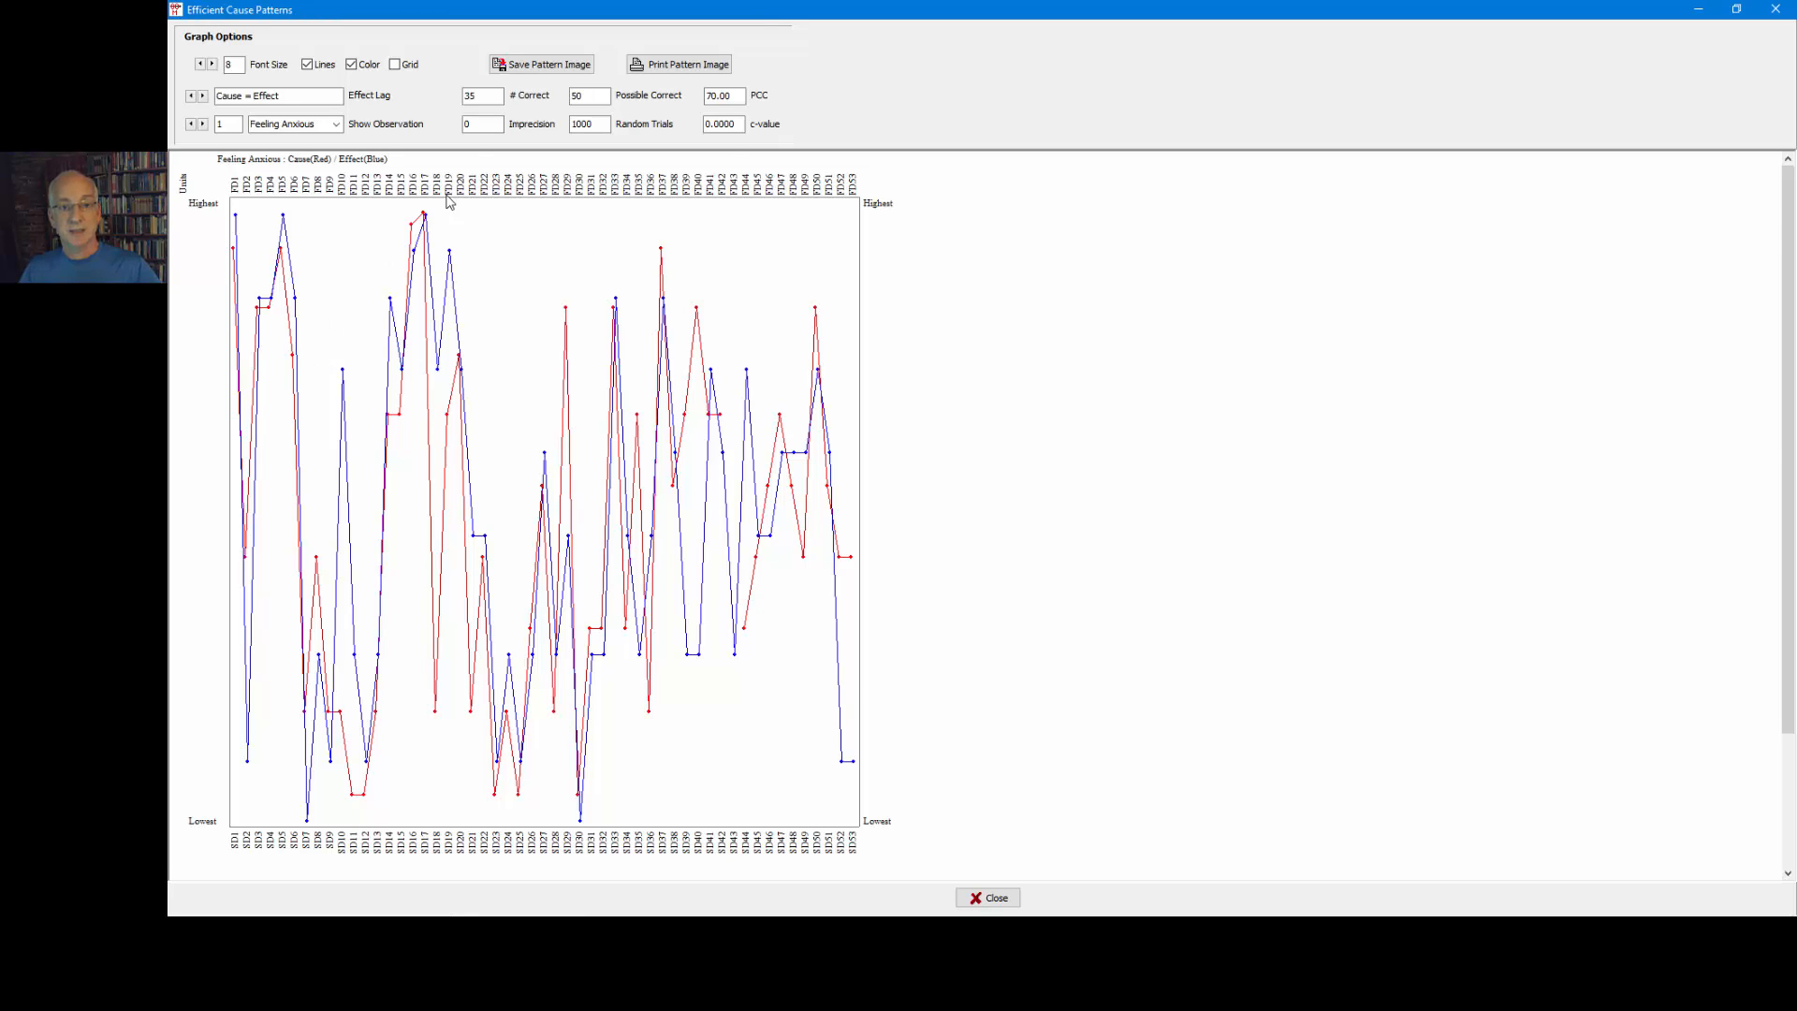
double_click(462, 98)
double_click(705, 96)
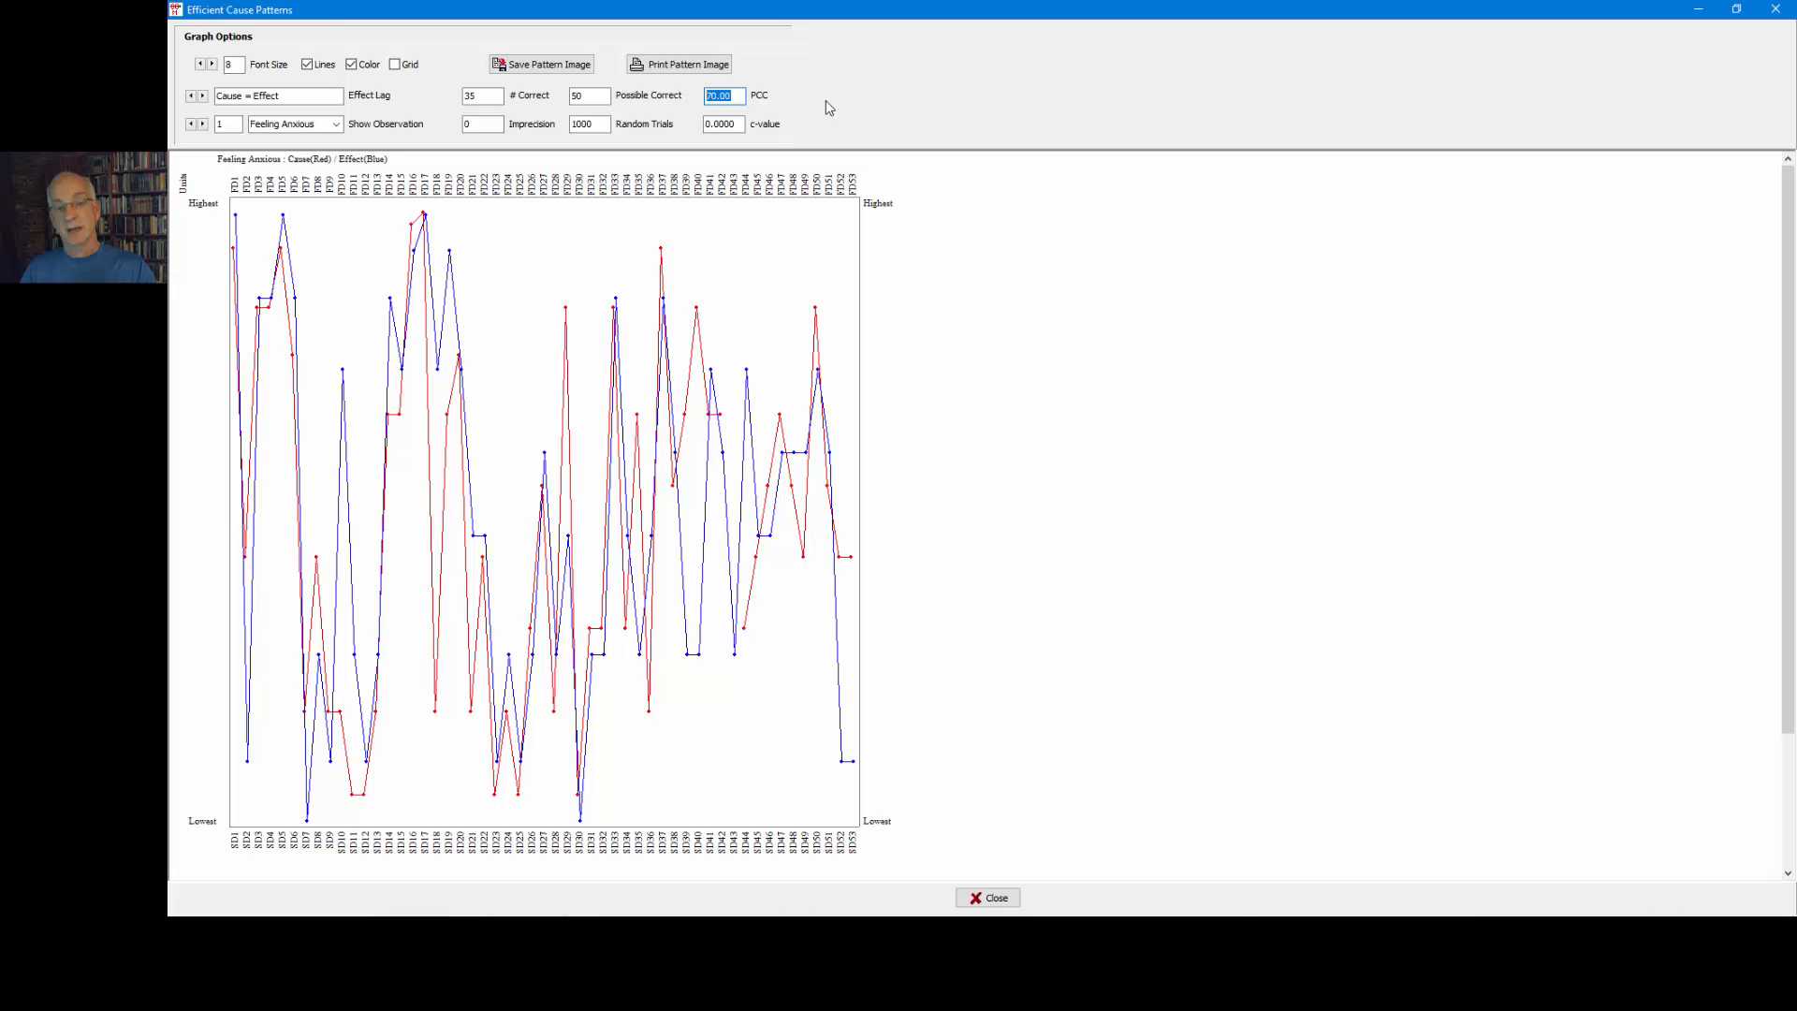
left_click(973, 896)
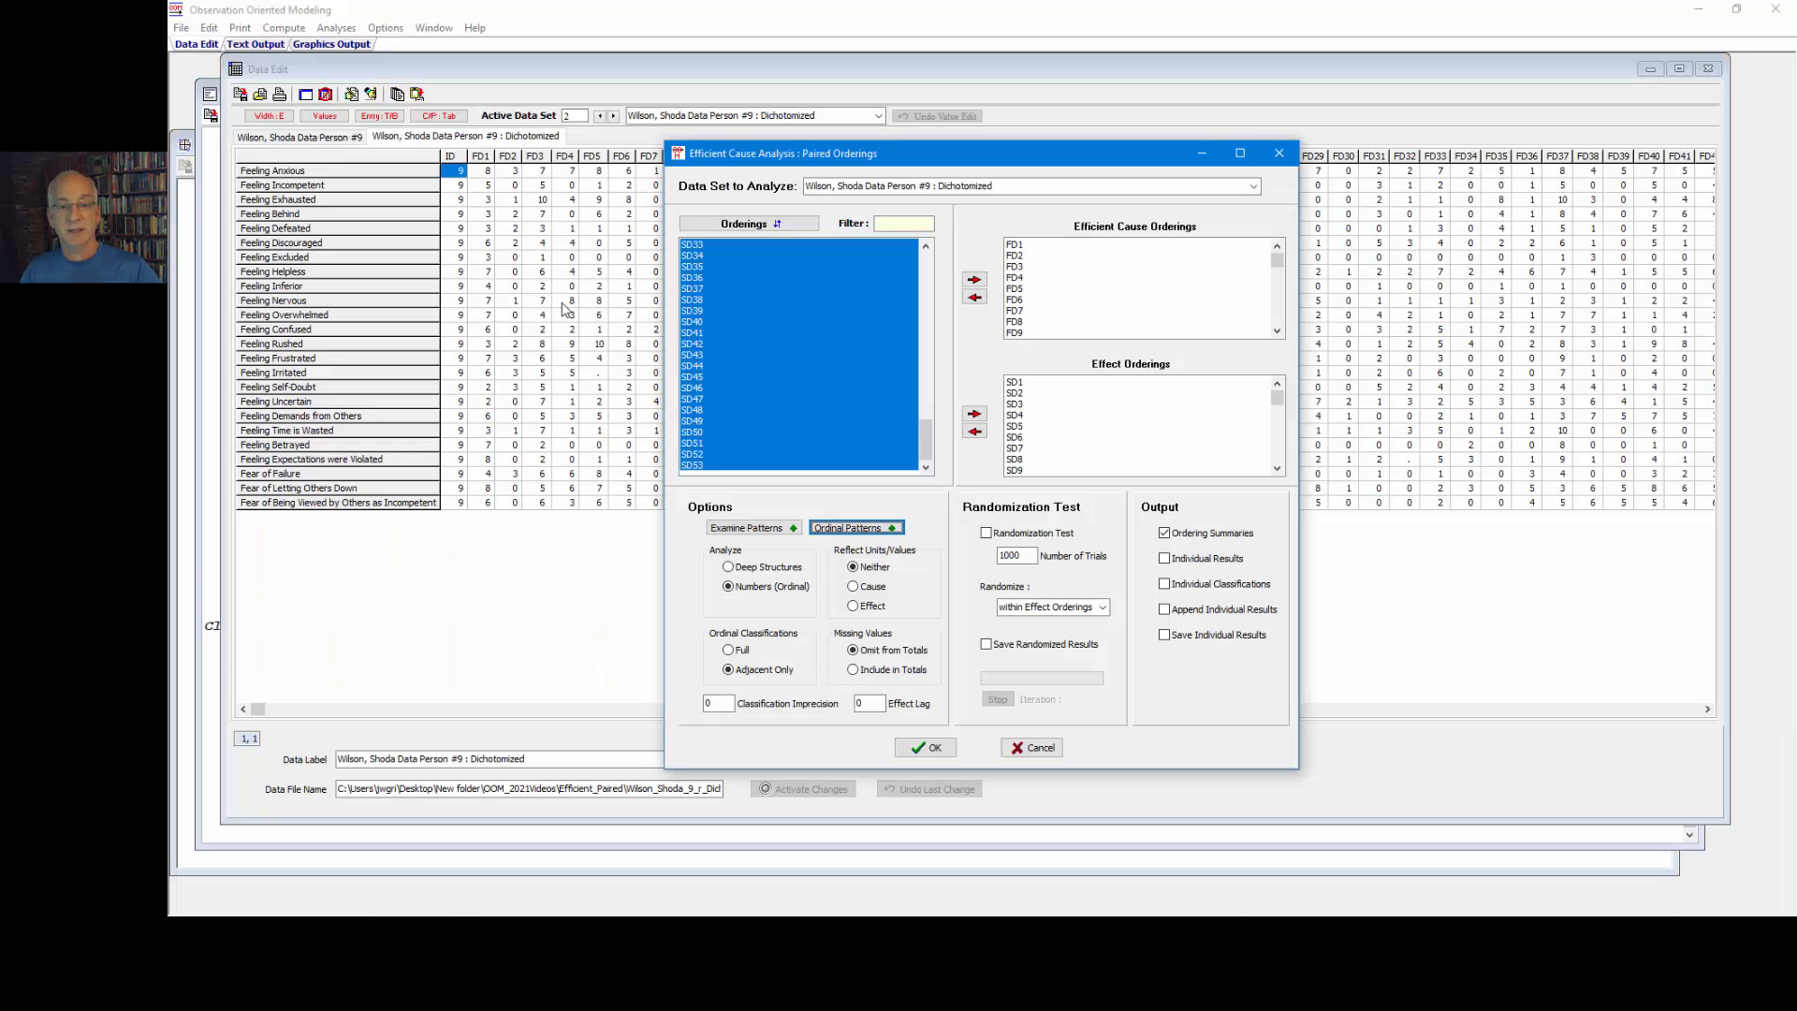
left_click(749, 568)
left_click(760, 590)
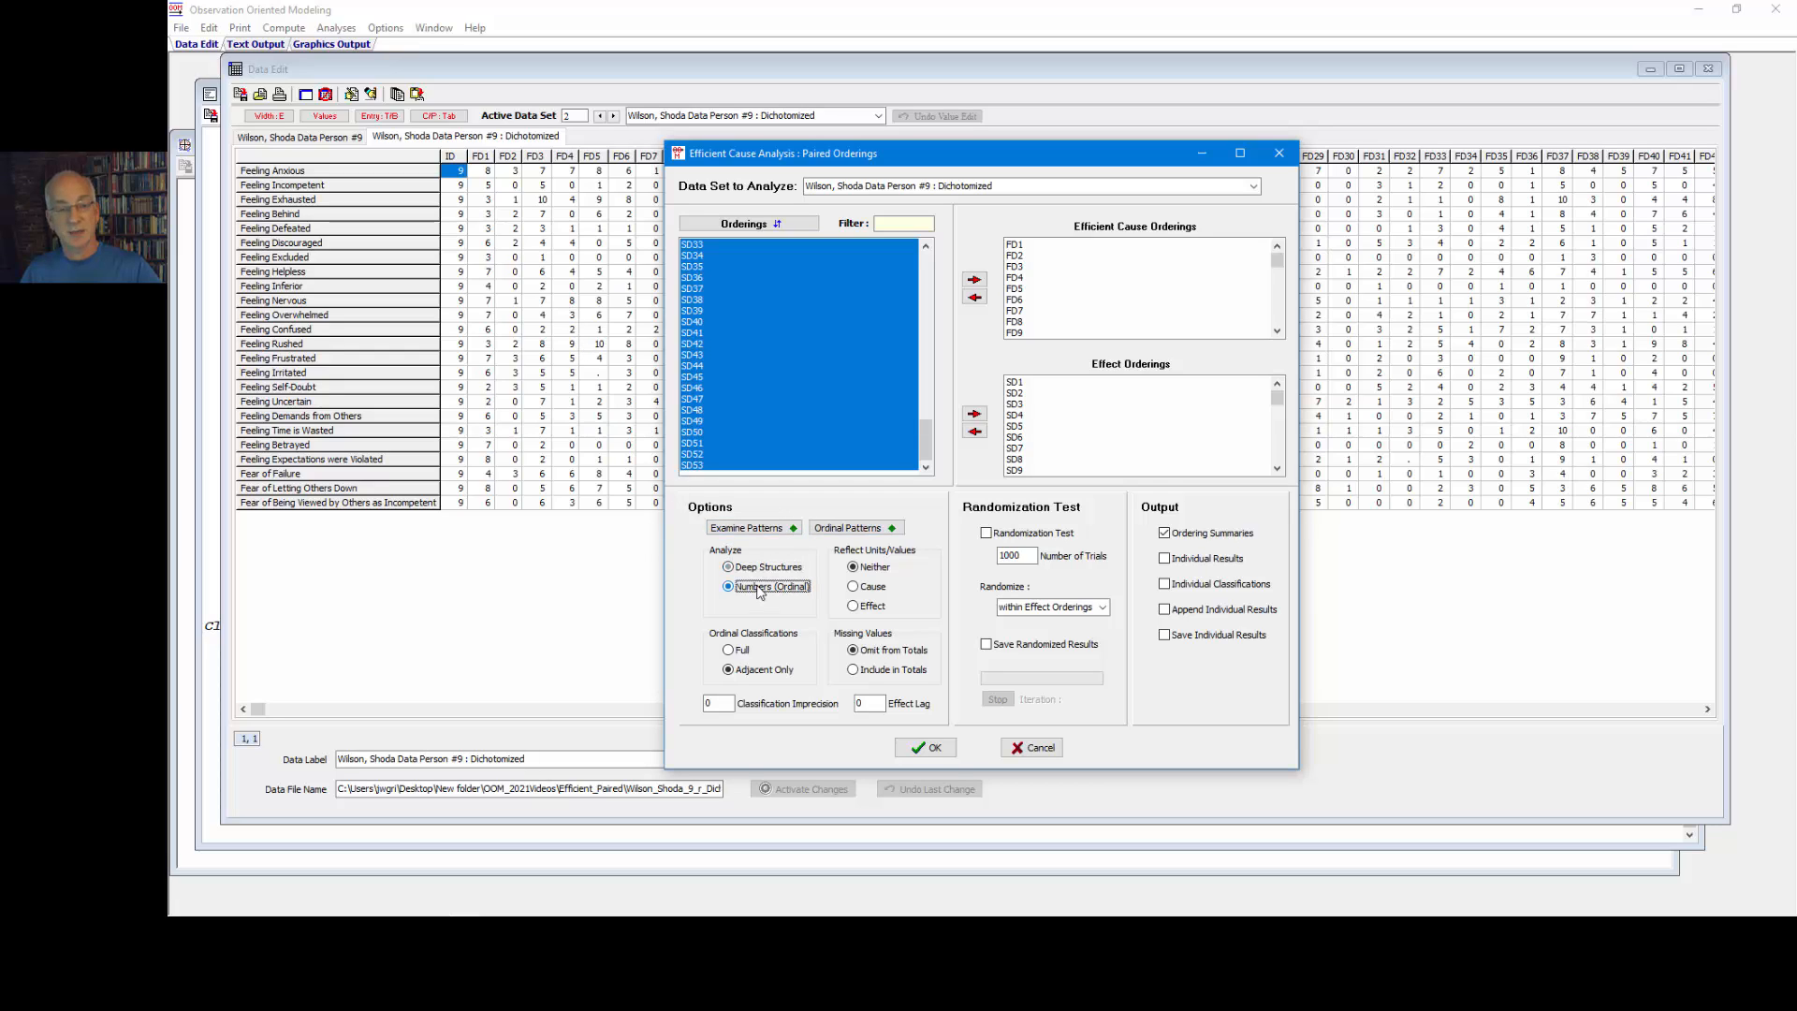
left_click(758, 569)
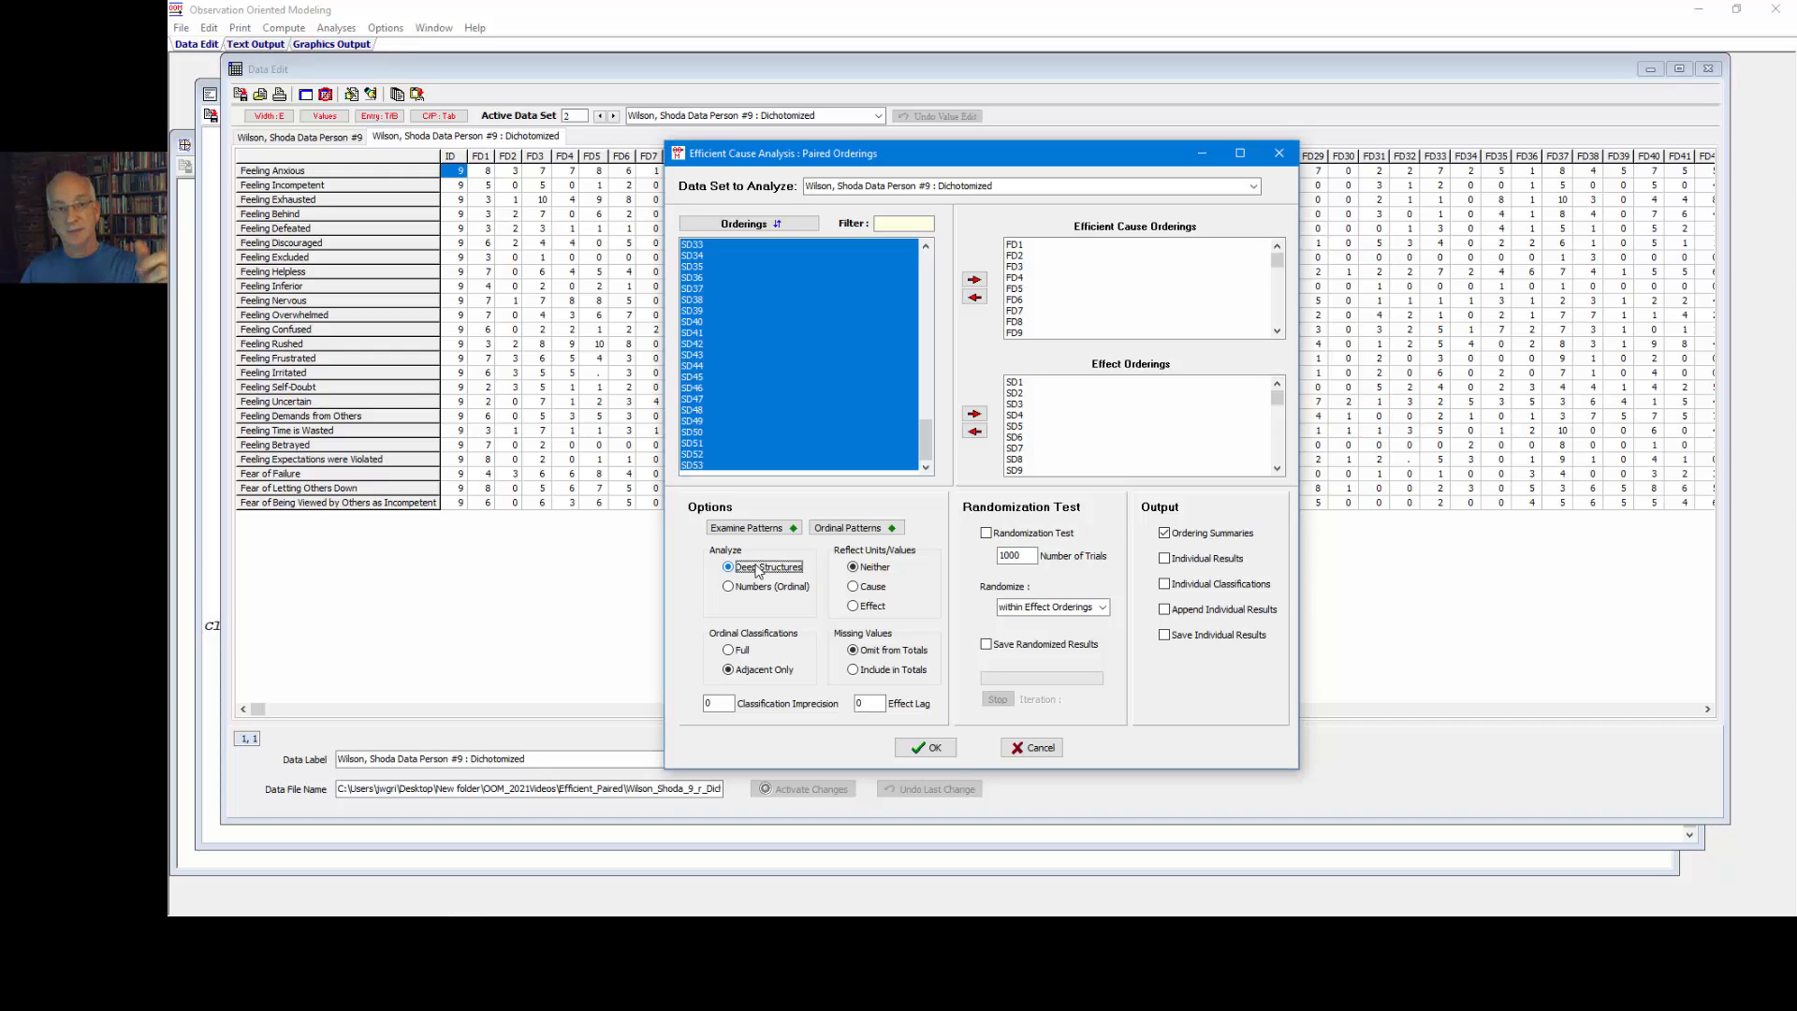
left_click(754, 589)
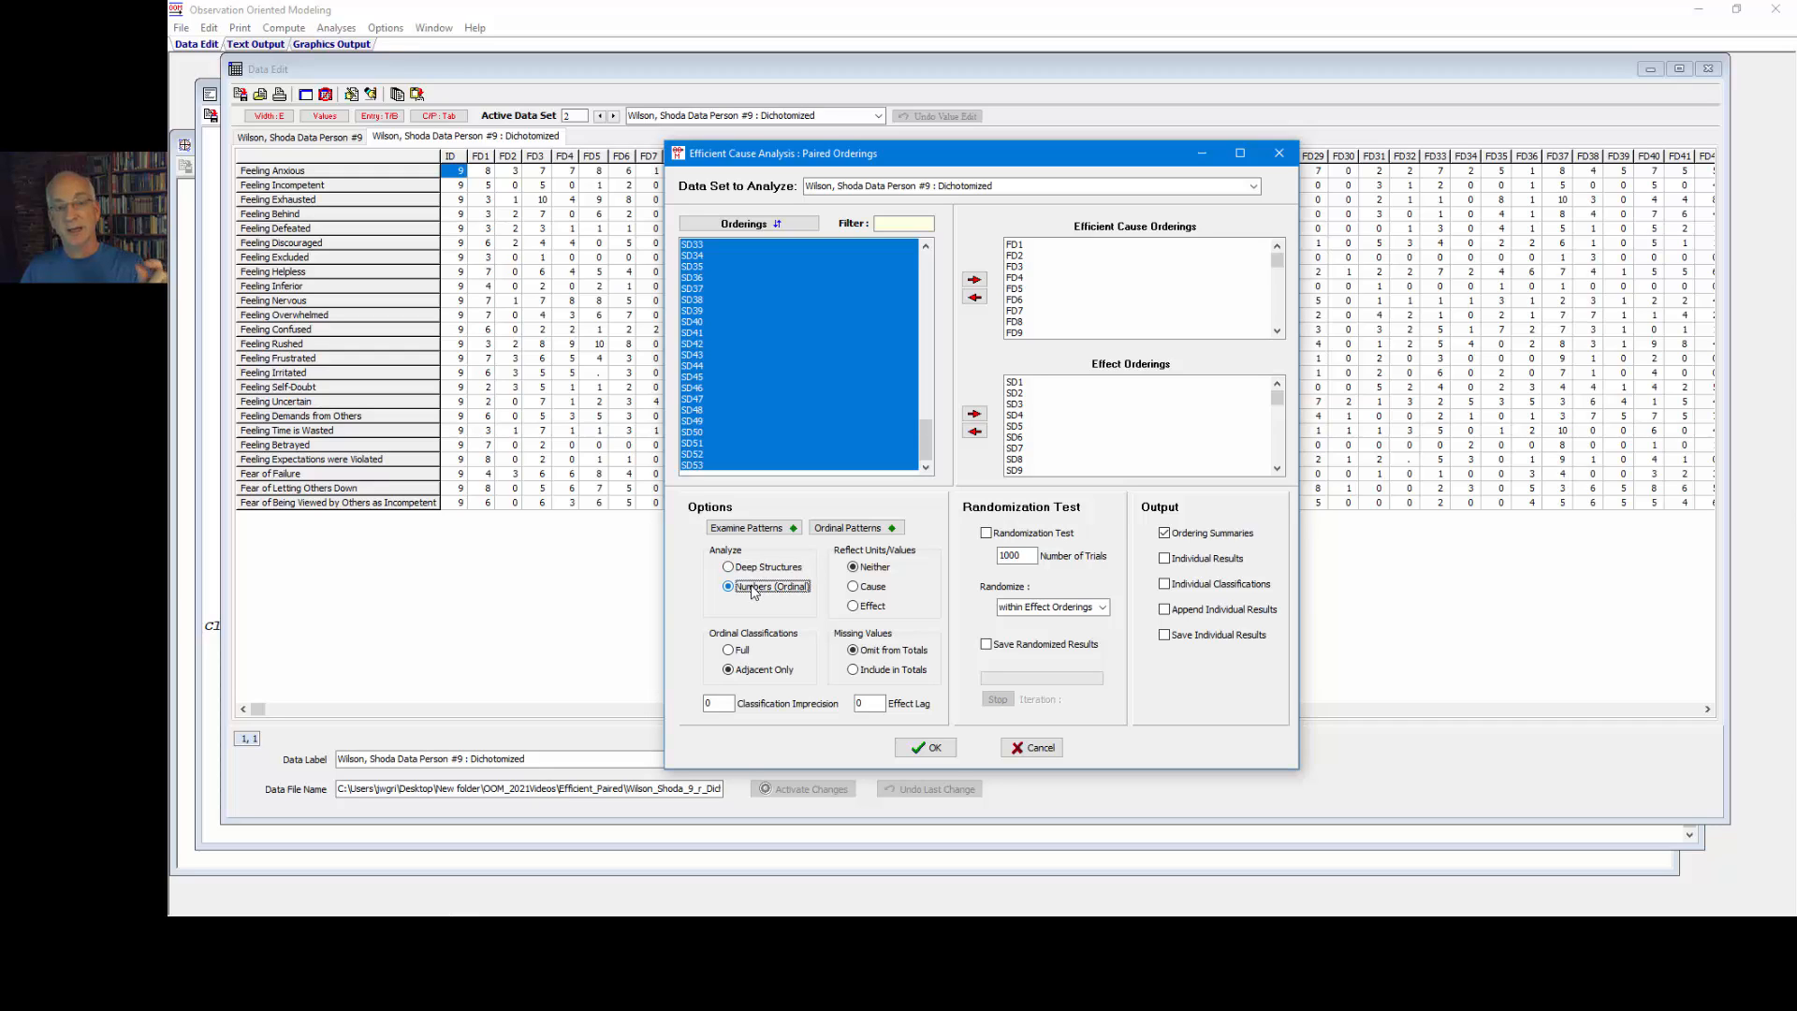